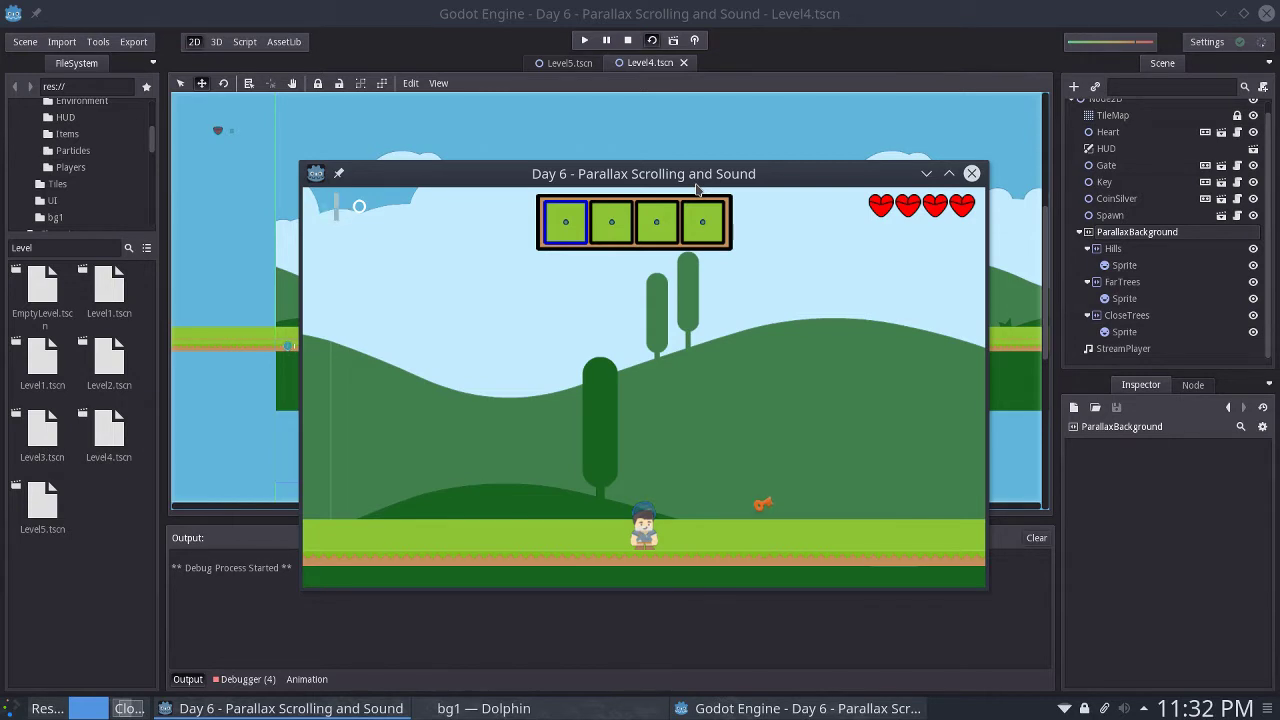
Step: Play-test the running Level4 scene by running the character forward past the key to the gate at the level's far end
key("Right")
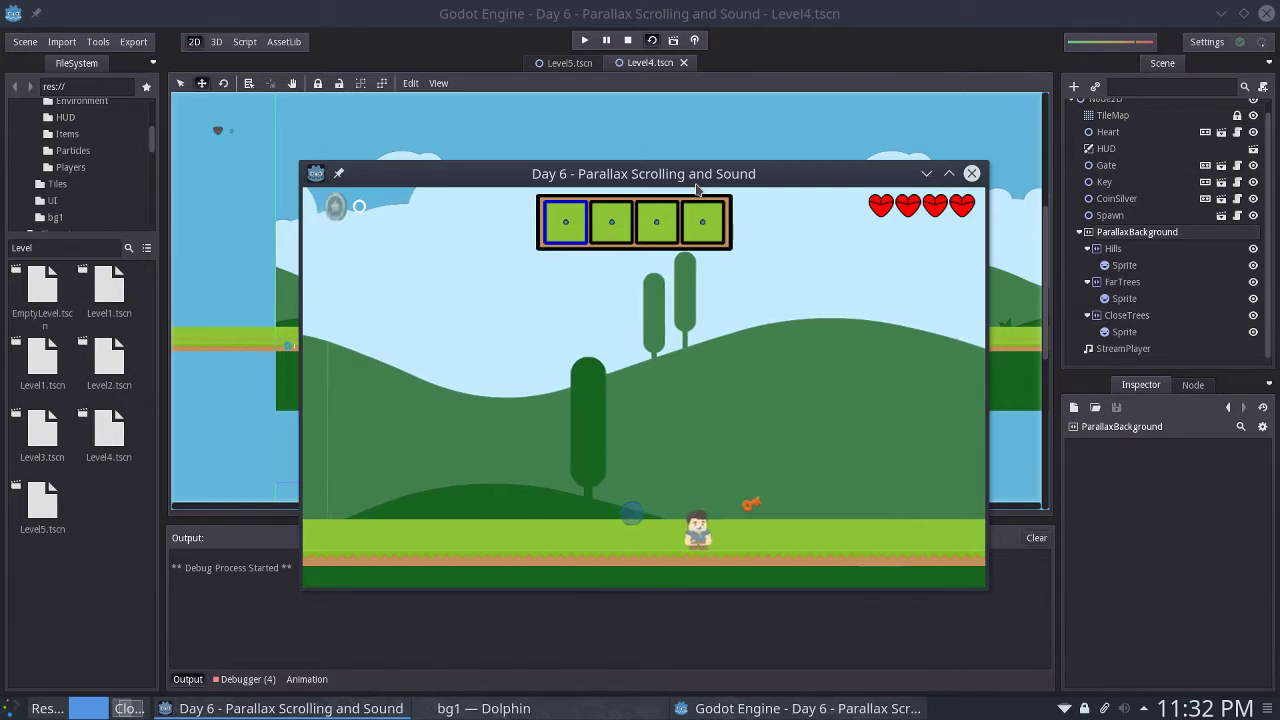
key("Up")
key("Right")
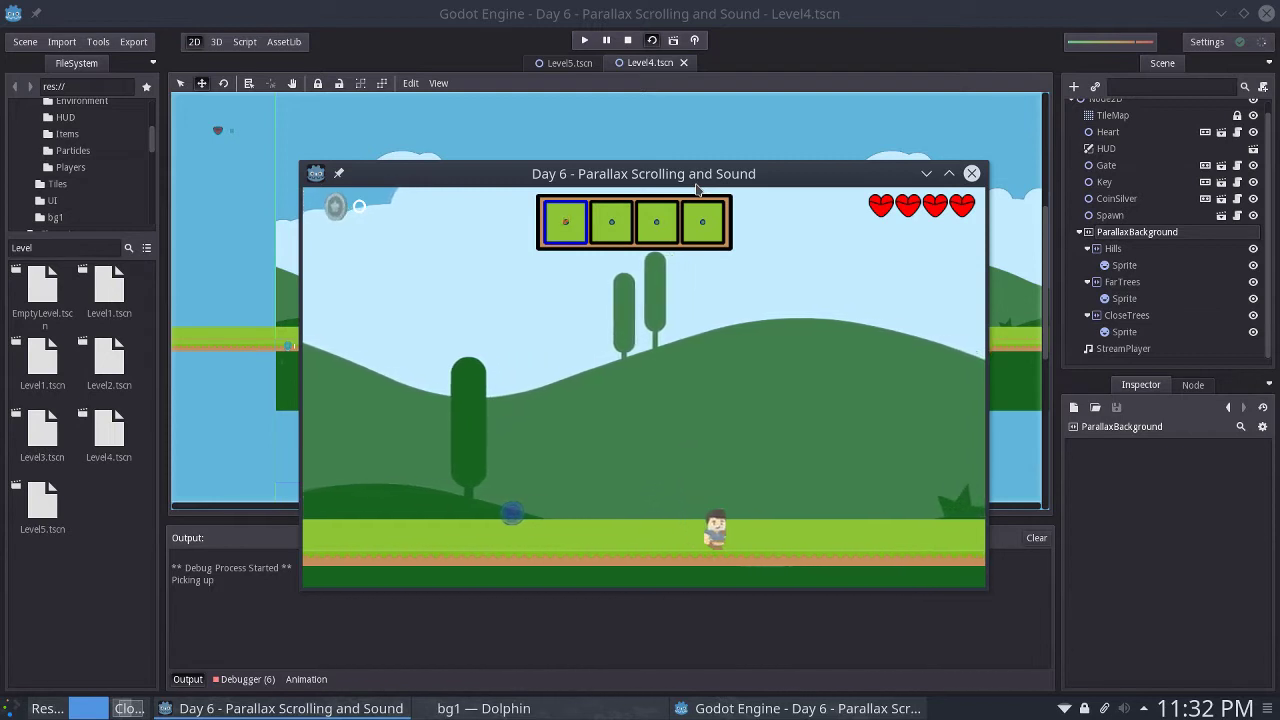
key("Right")
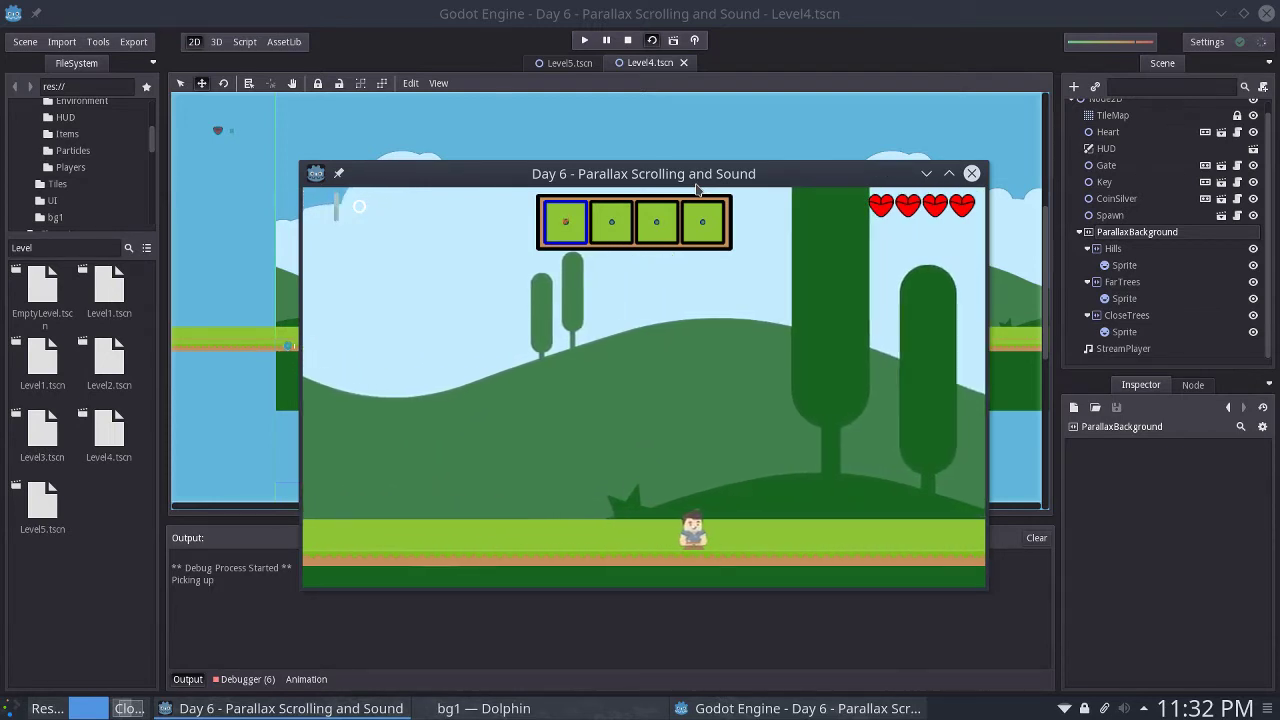
key("Right")
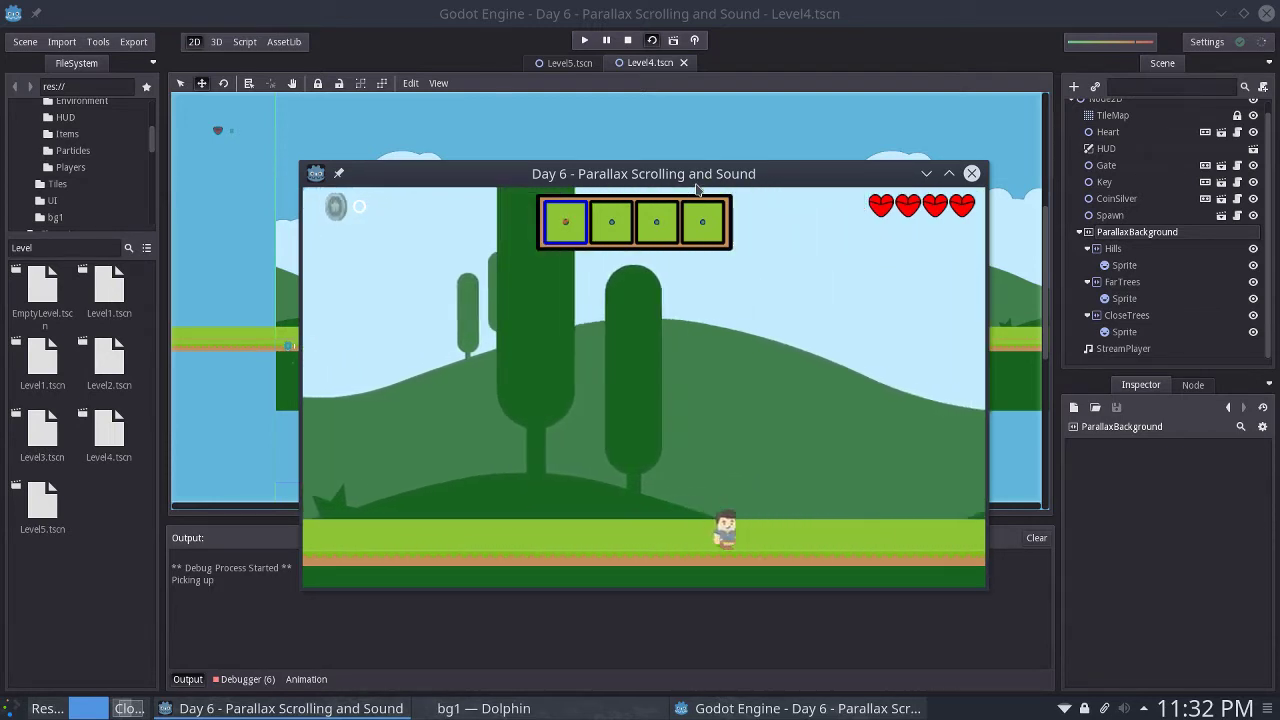
key("Right")
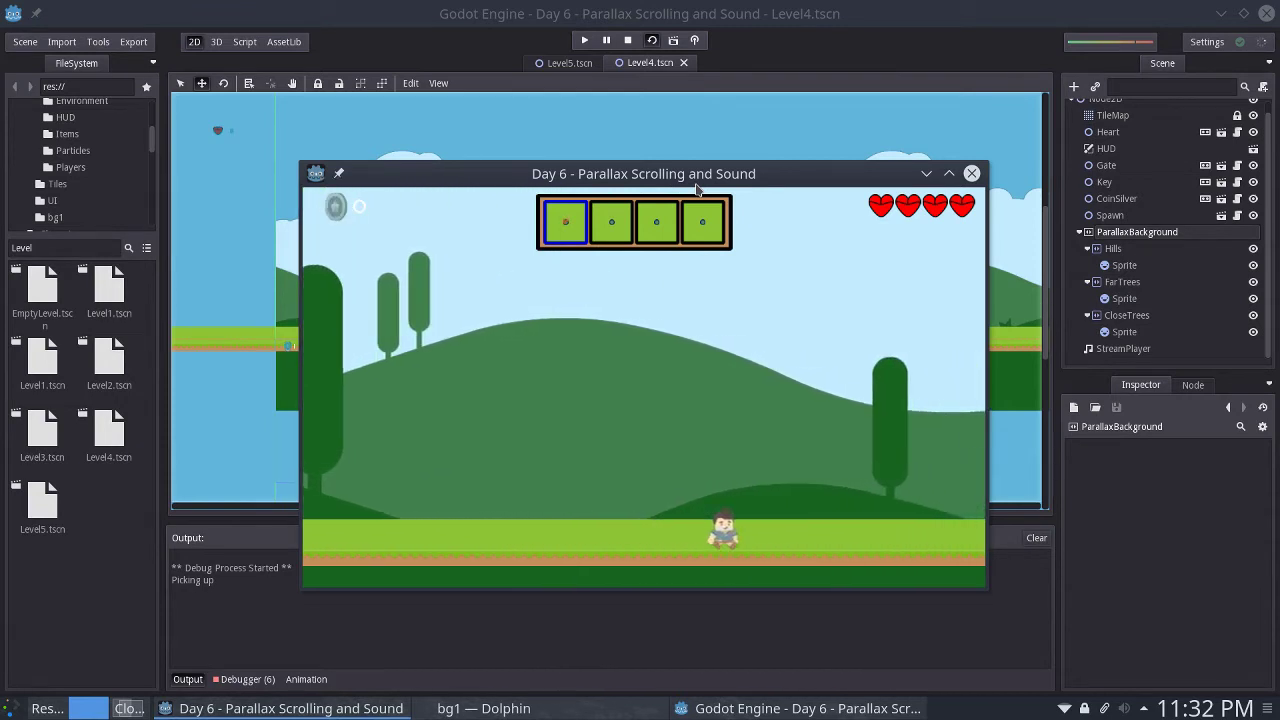
key("Right")
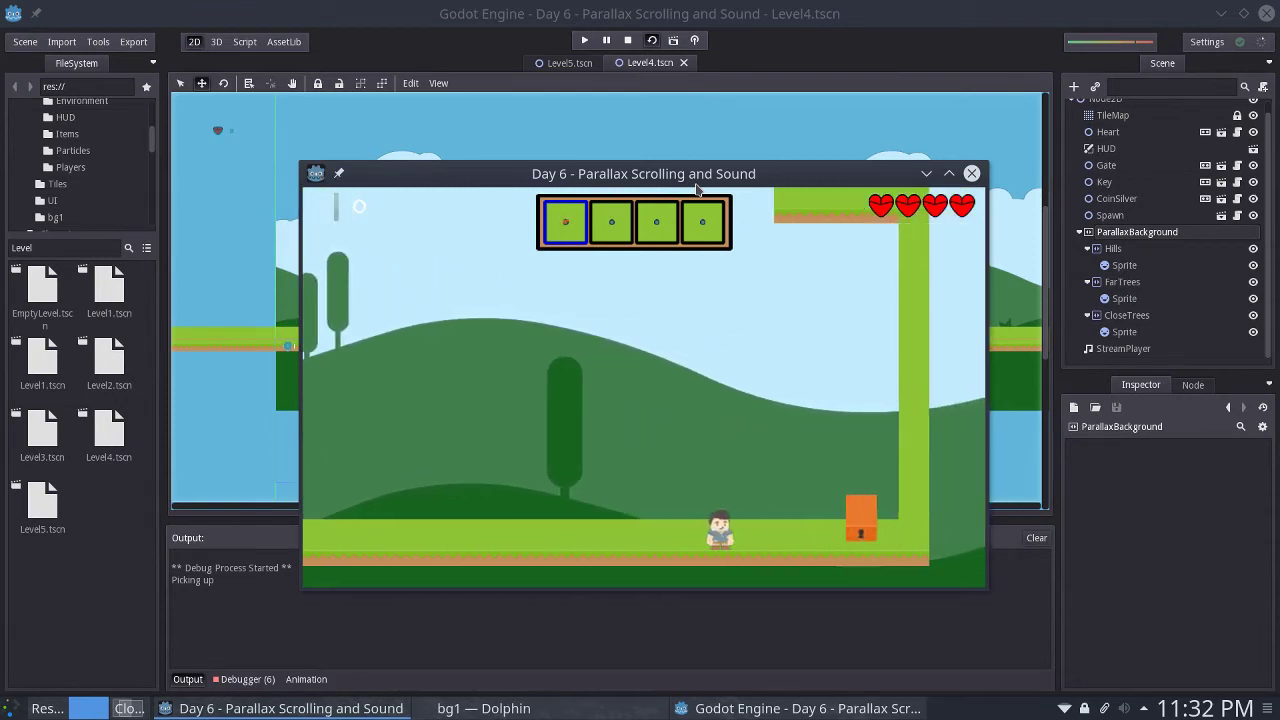
Step: Run the character back through Level4 to the wall at its beginning, checking how the parallax layers scroll in reverse
key("Left")
key("Left")
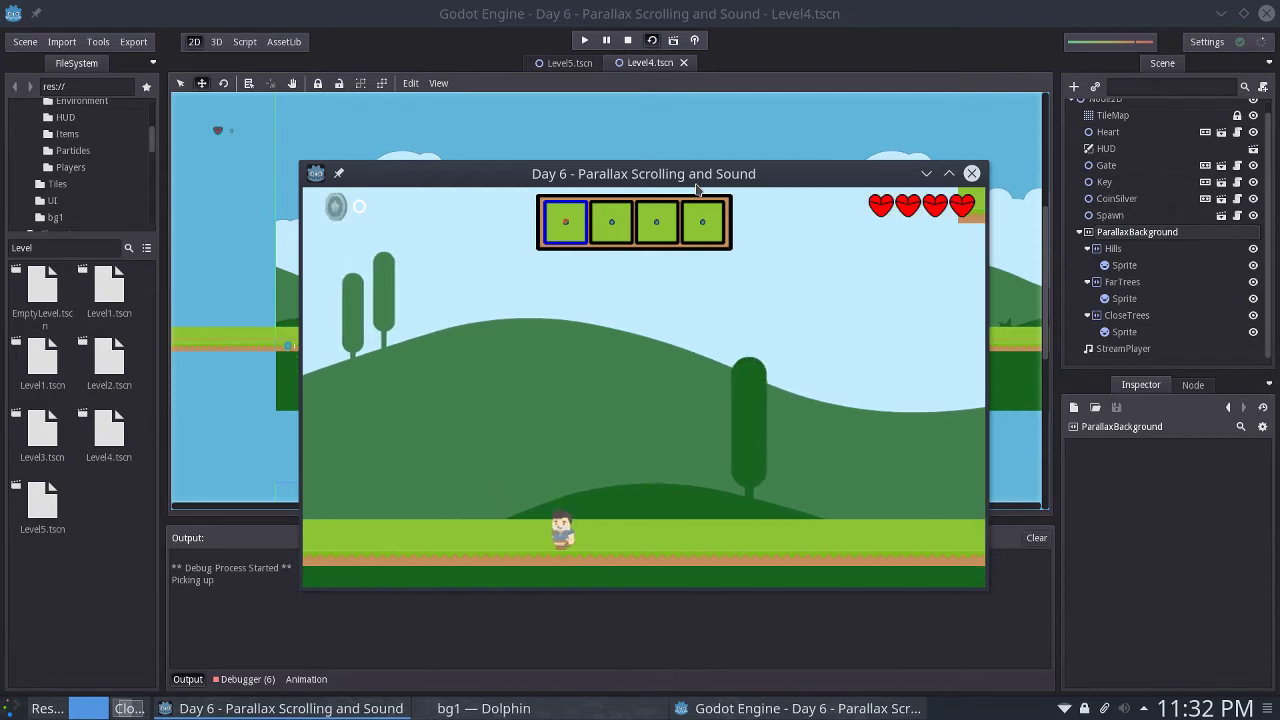
key("Left")
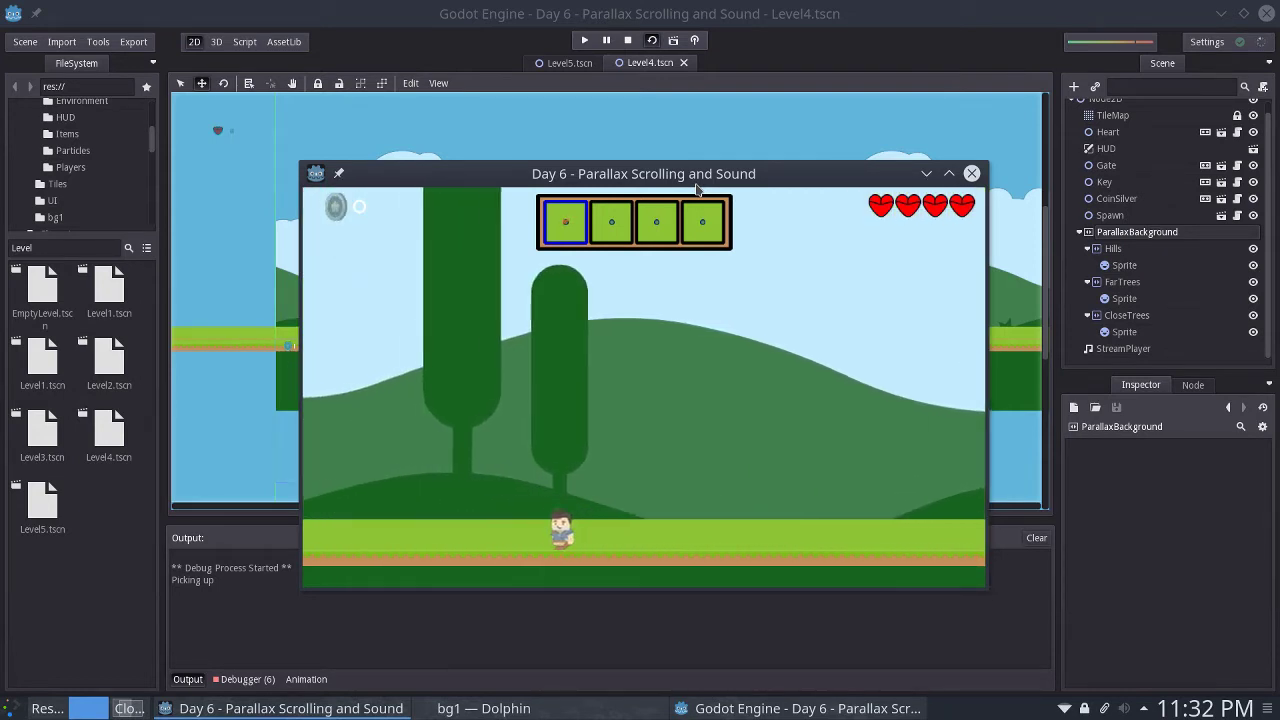
key("Up")
key("Left")
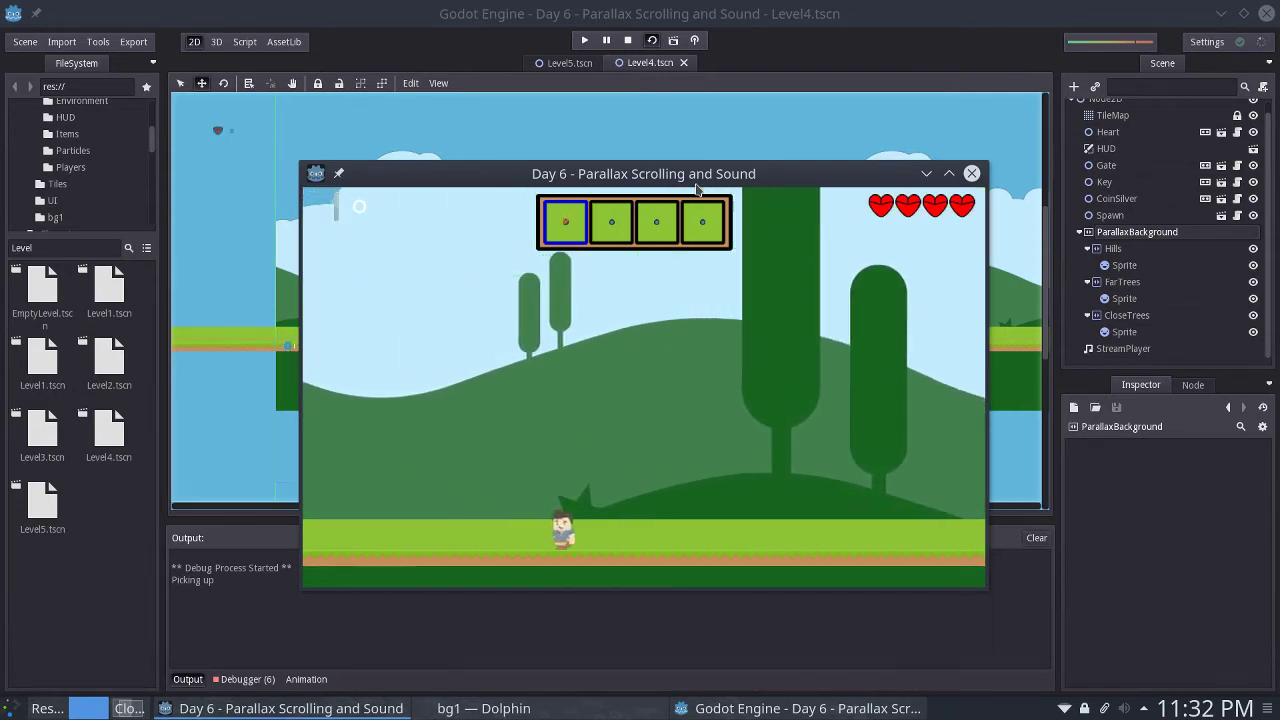
key("Left")
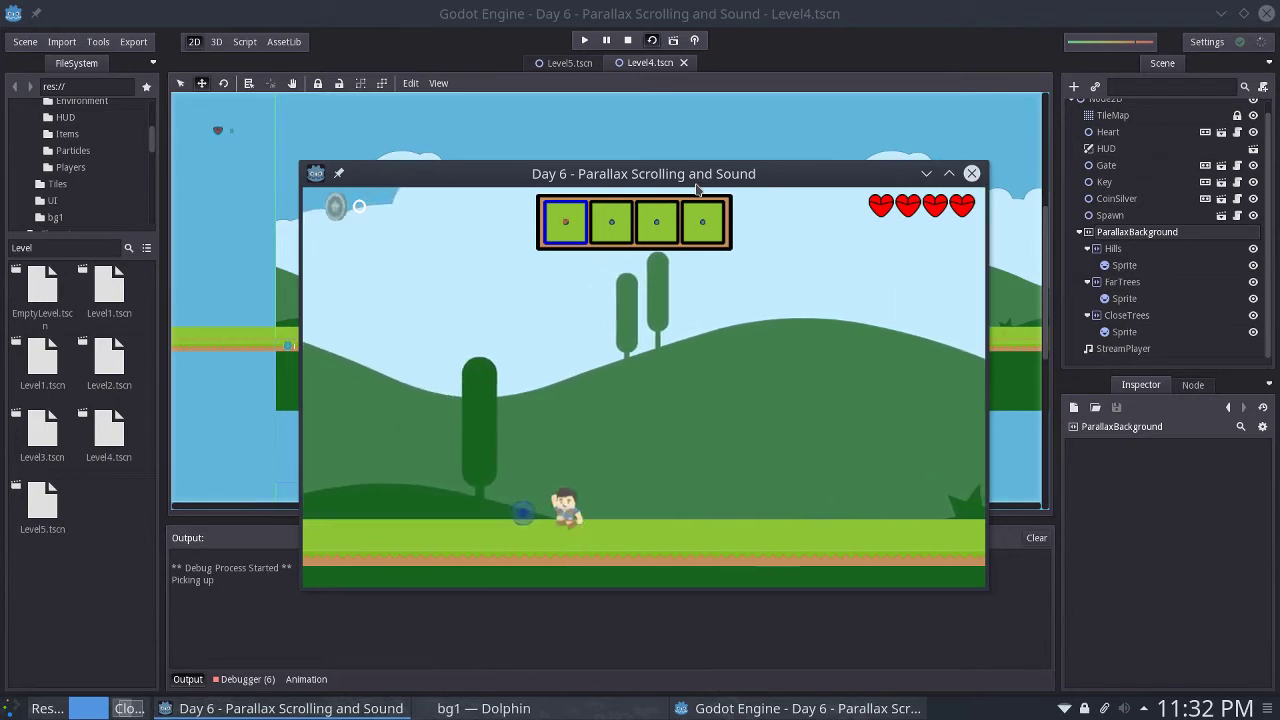
key("Left")
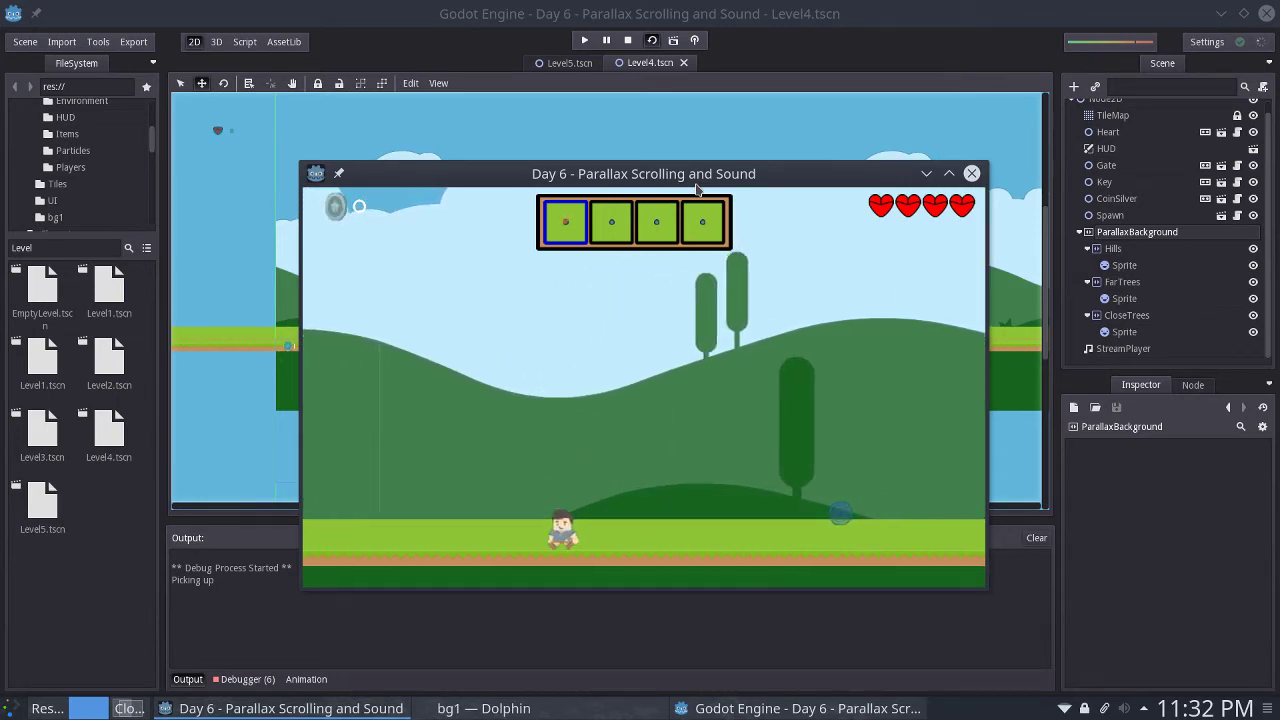
key("Left")
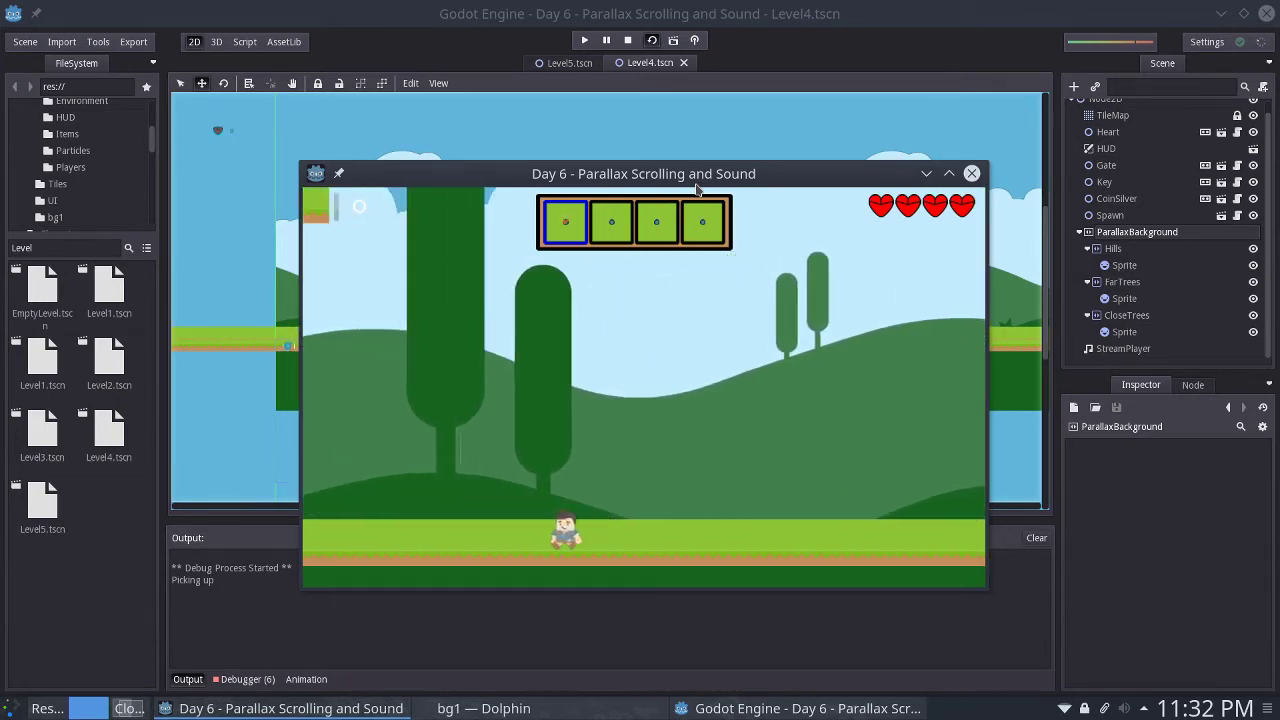
Step: Run the character forward from the starting wall to check the parallax scrolling once more, and stop the running scene
key("Right")
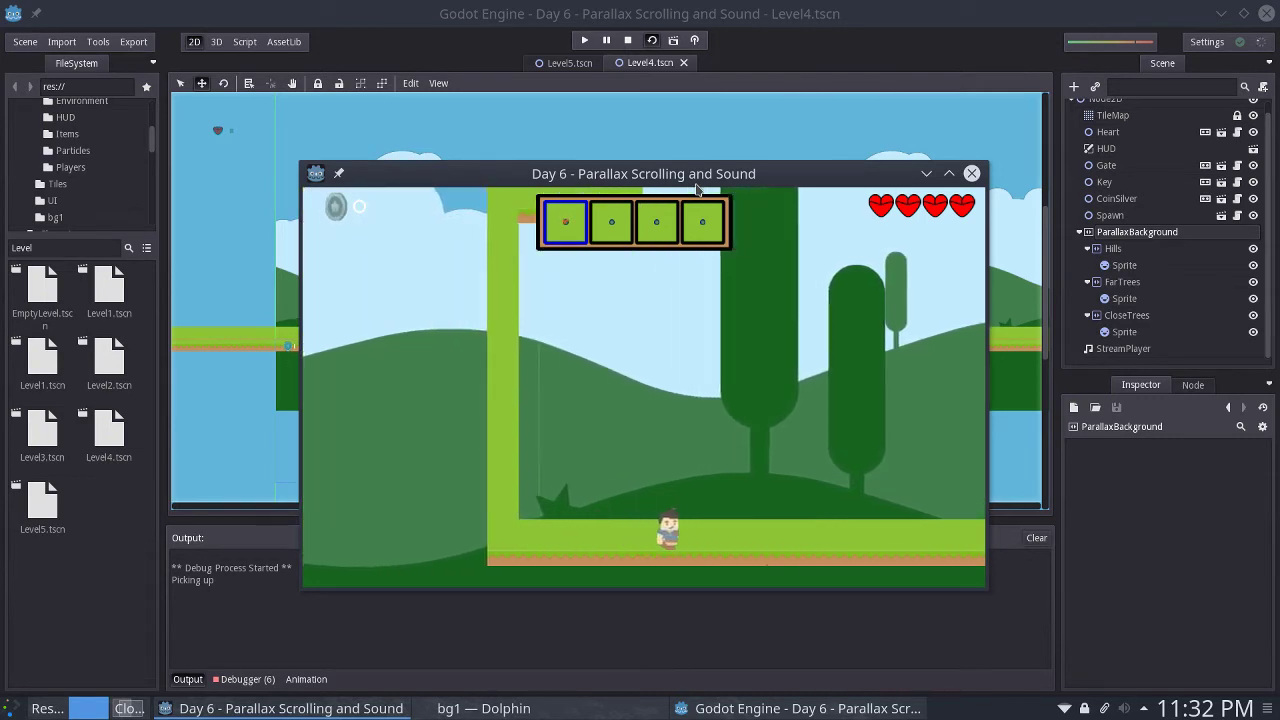
key("Right")
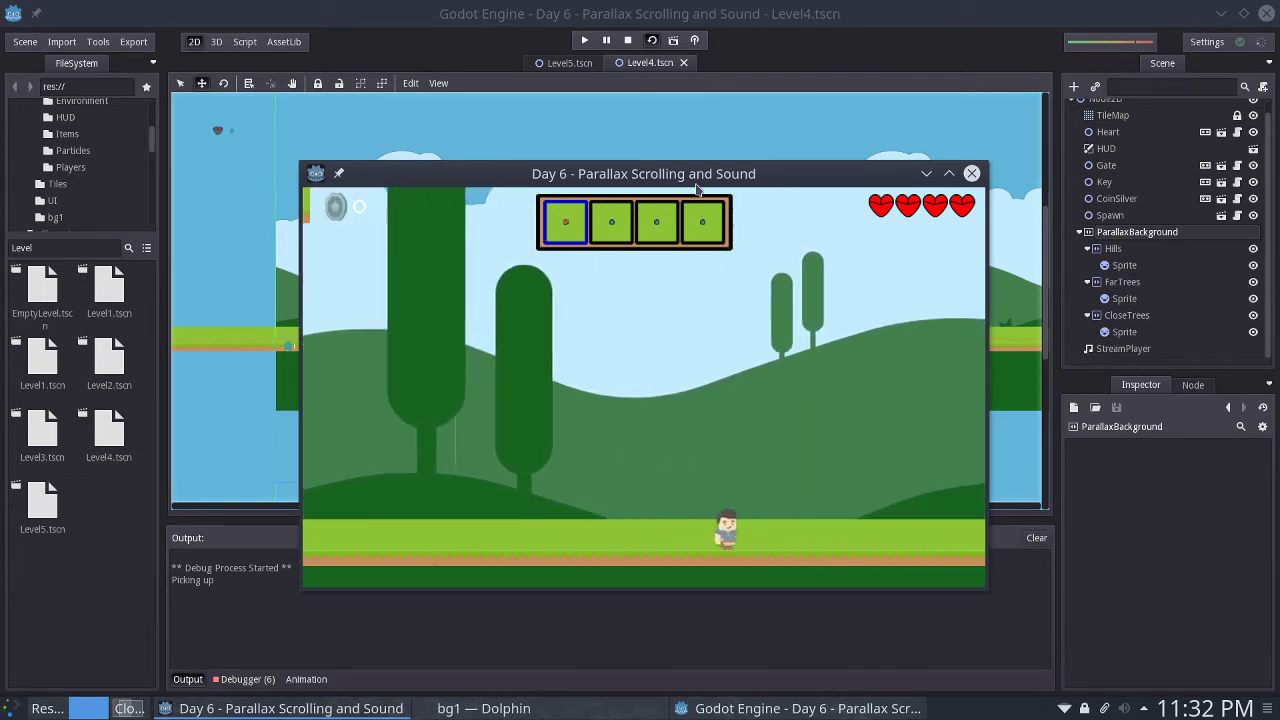
key("Right")
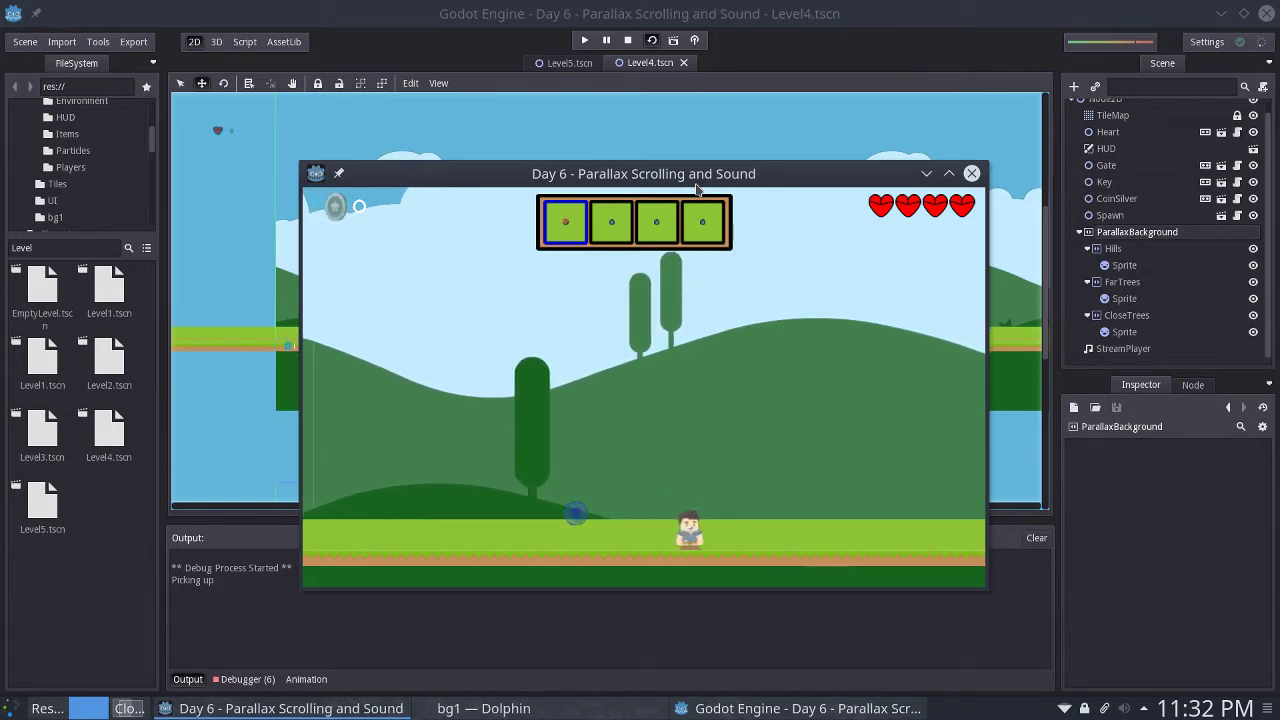
key("Right")
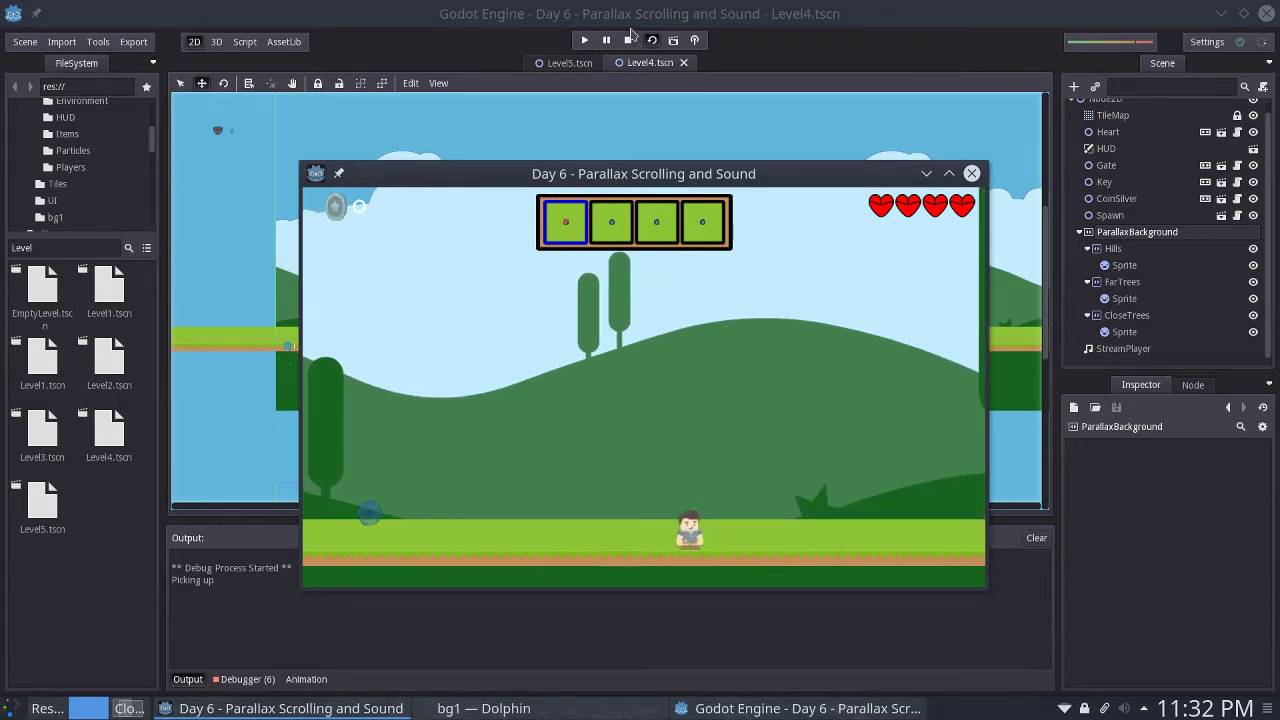
left_click(630, 40)
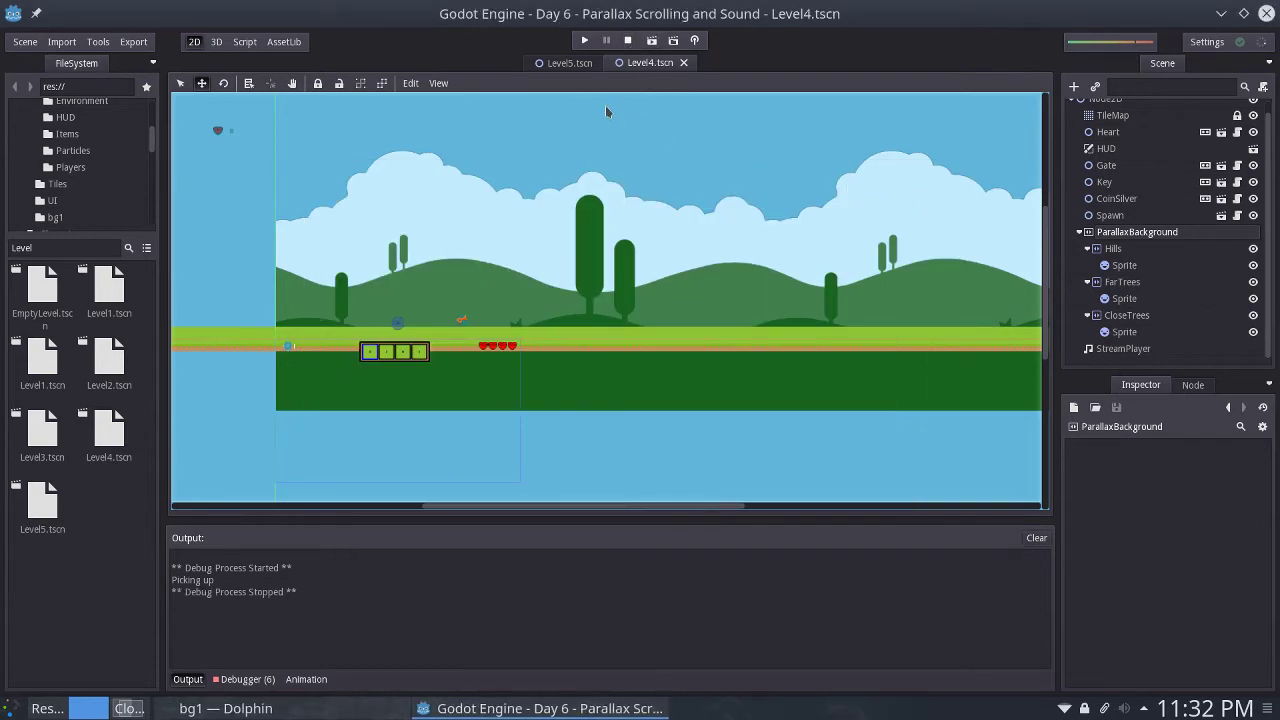
Step: Switch to the Level5 scene and add a ParallaxBackground node under the root Node2D
left_click(568, 63)
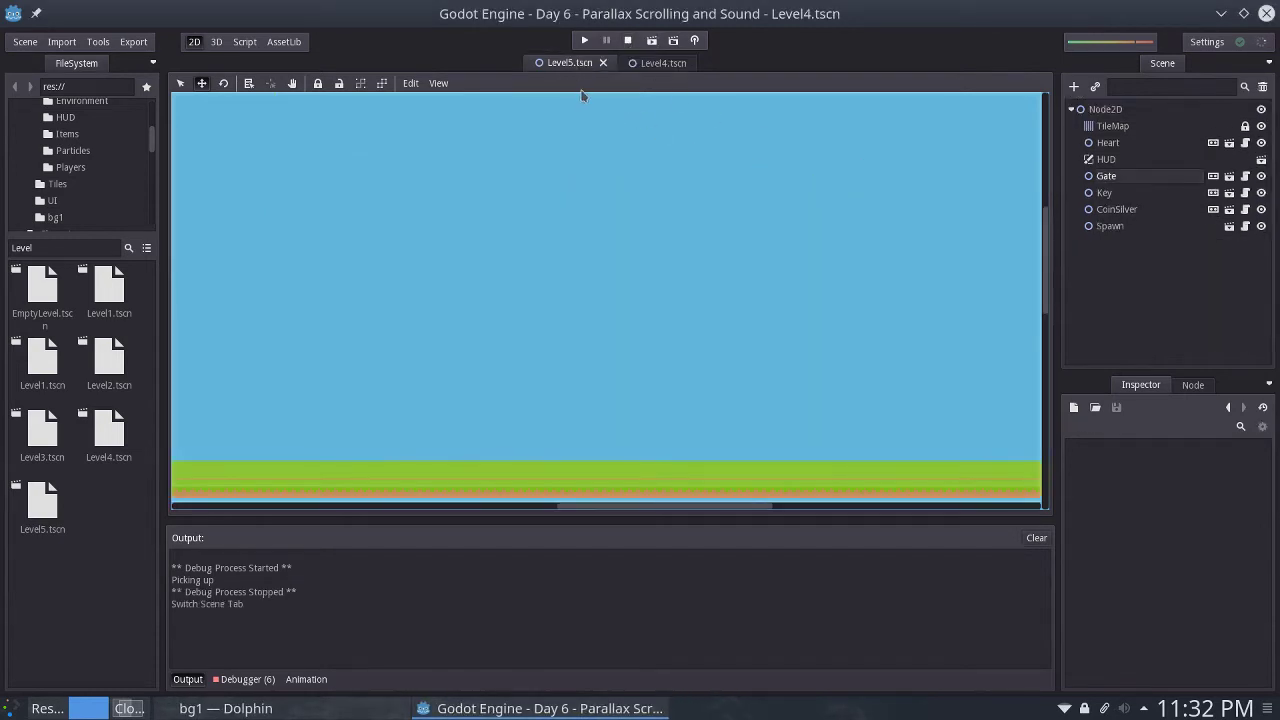
middle_click_drag(546, 286, 662, 290)
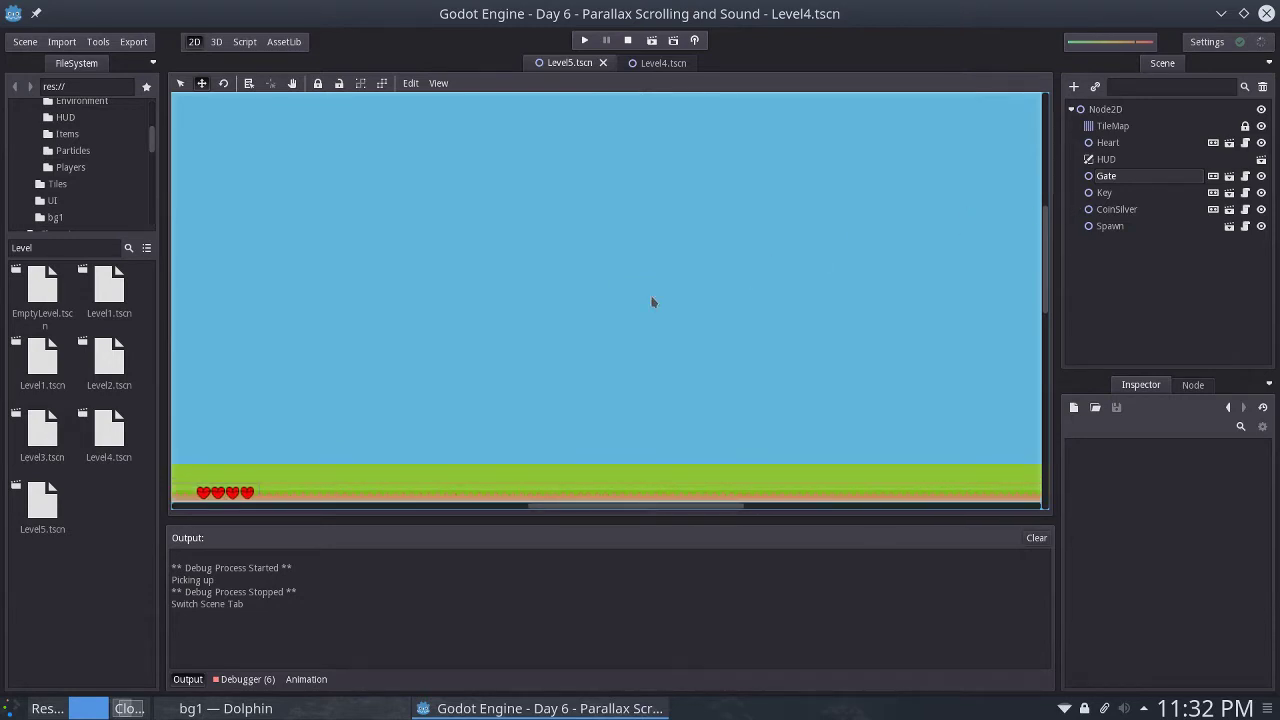
middle_click_drag(611, 310, 784, 350)
scroll(589, 316, "down", 2)
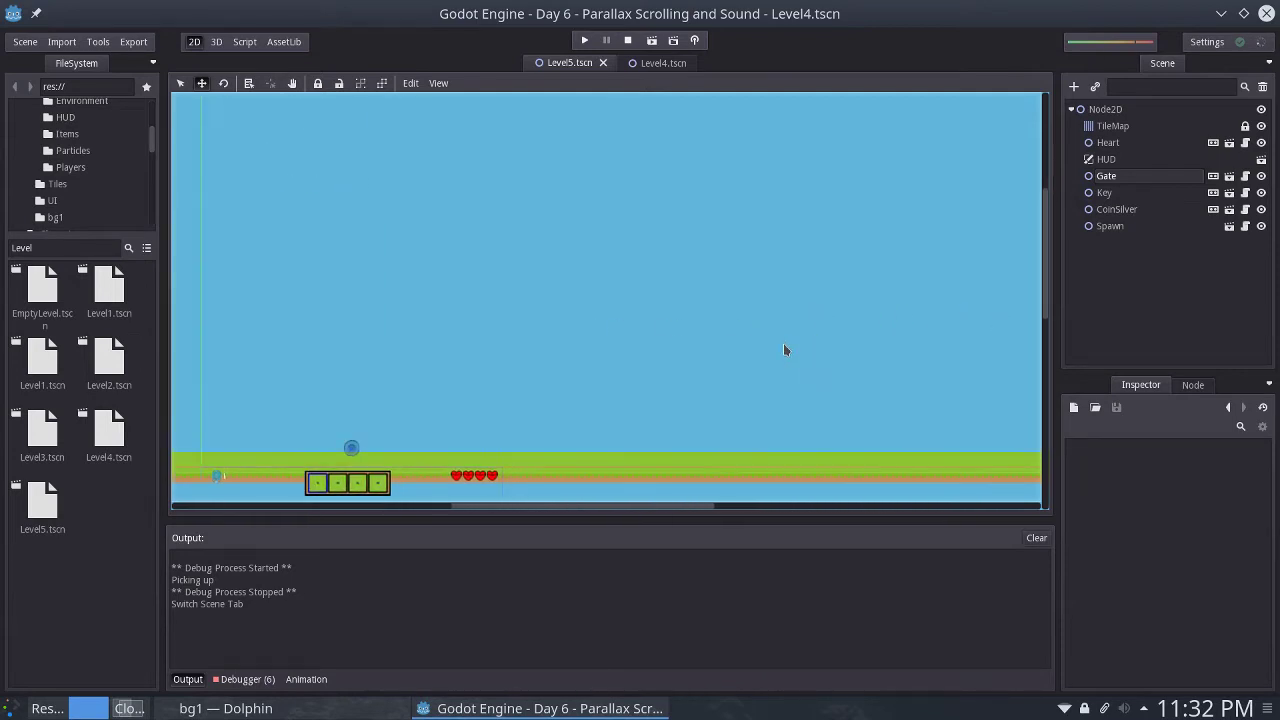
left_click(1110, 110)
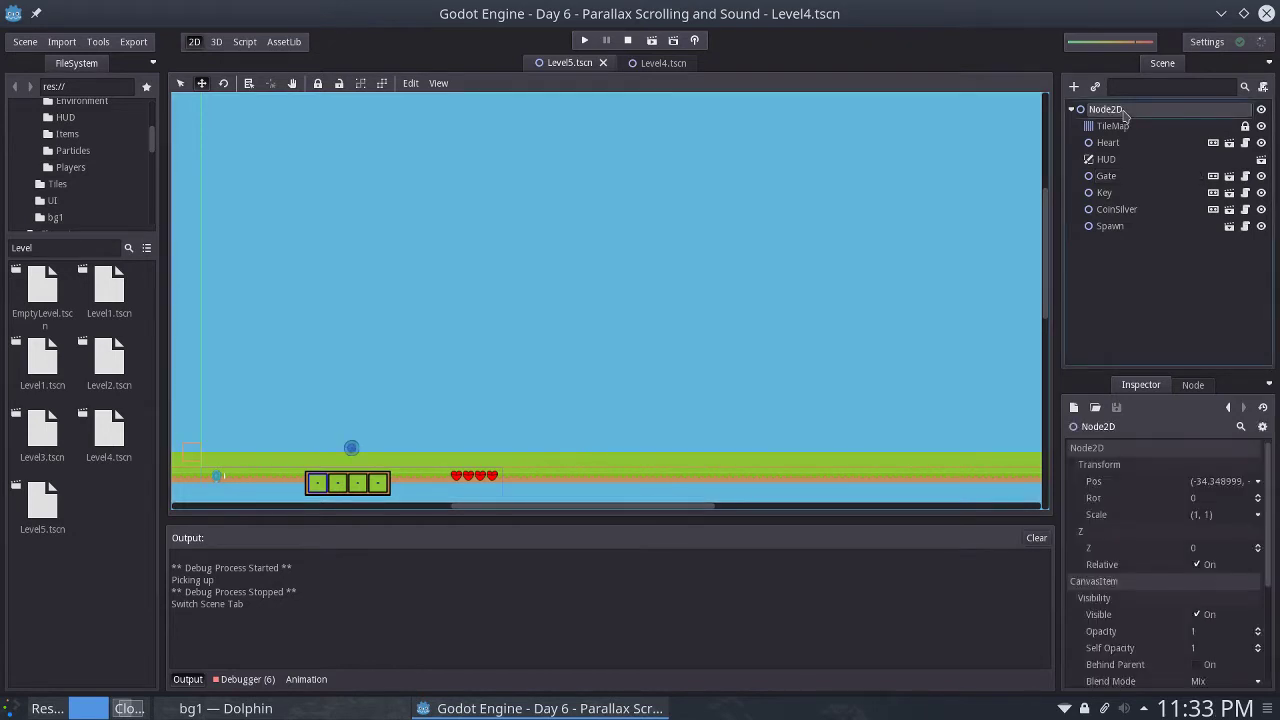
left_click(1074, 87)
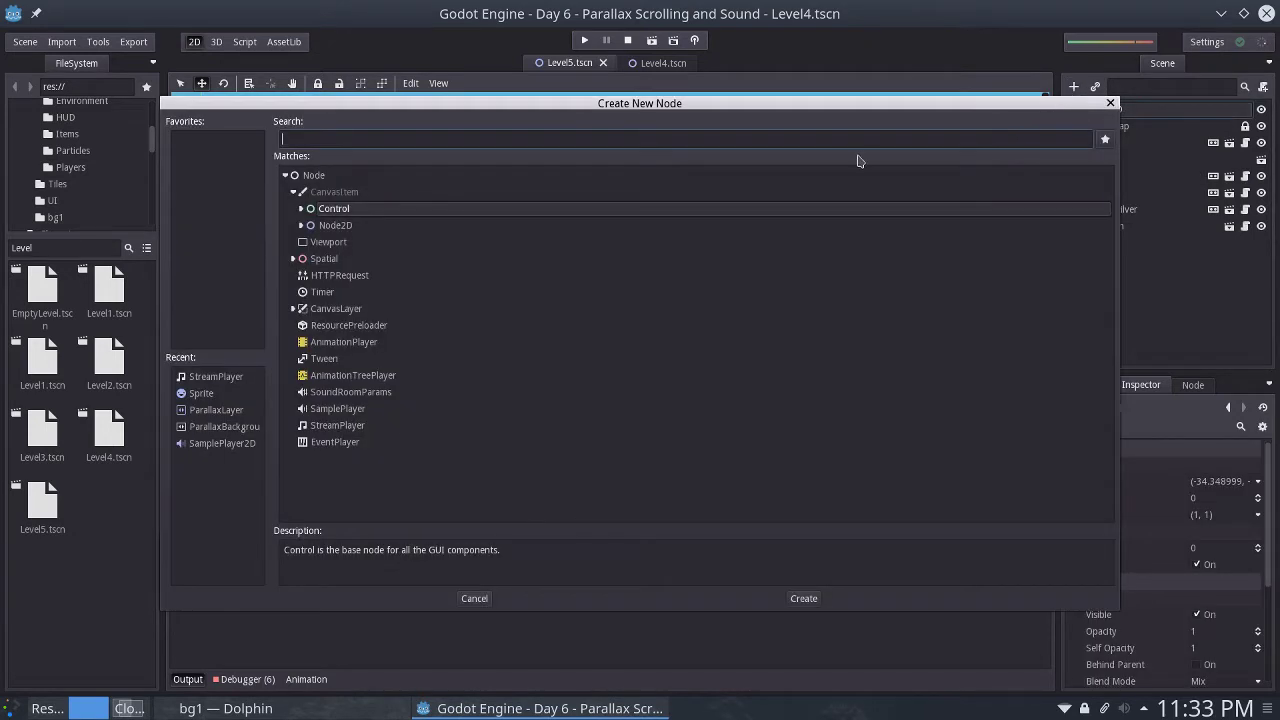
type("P")
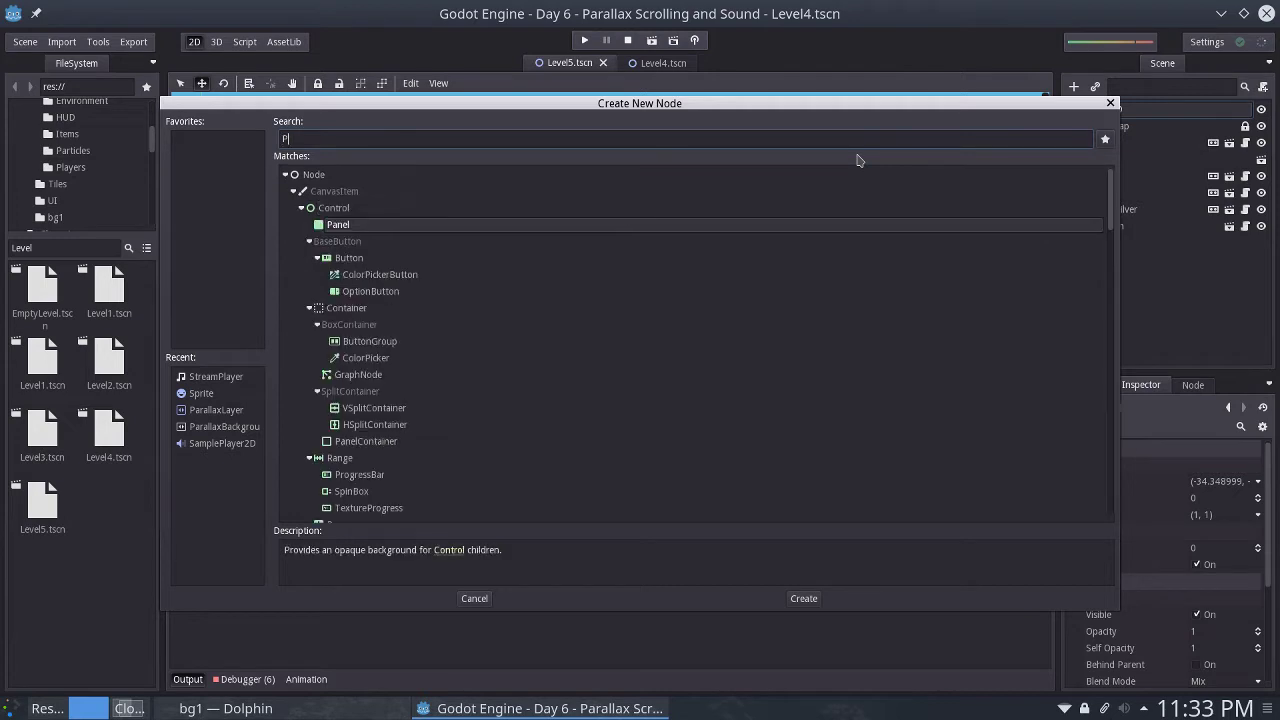
type("aralla")
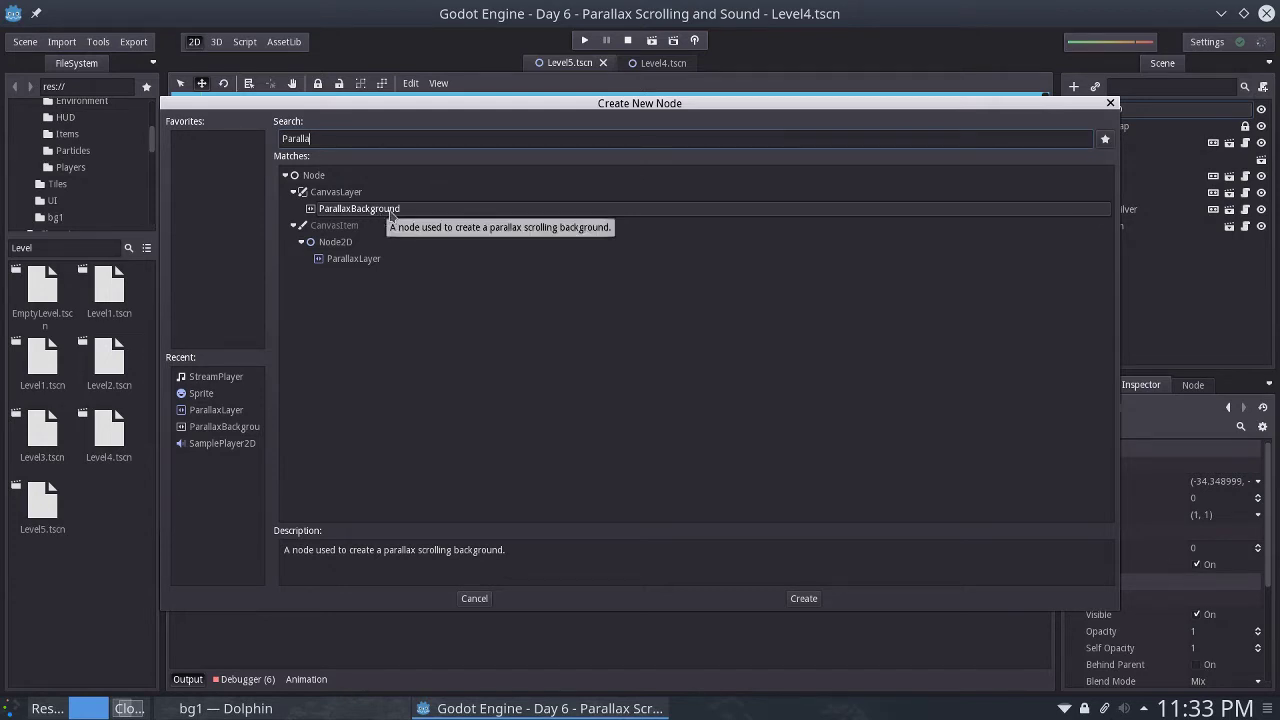
double_click(393, 210)
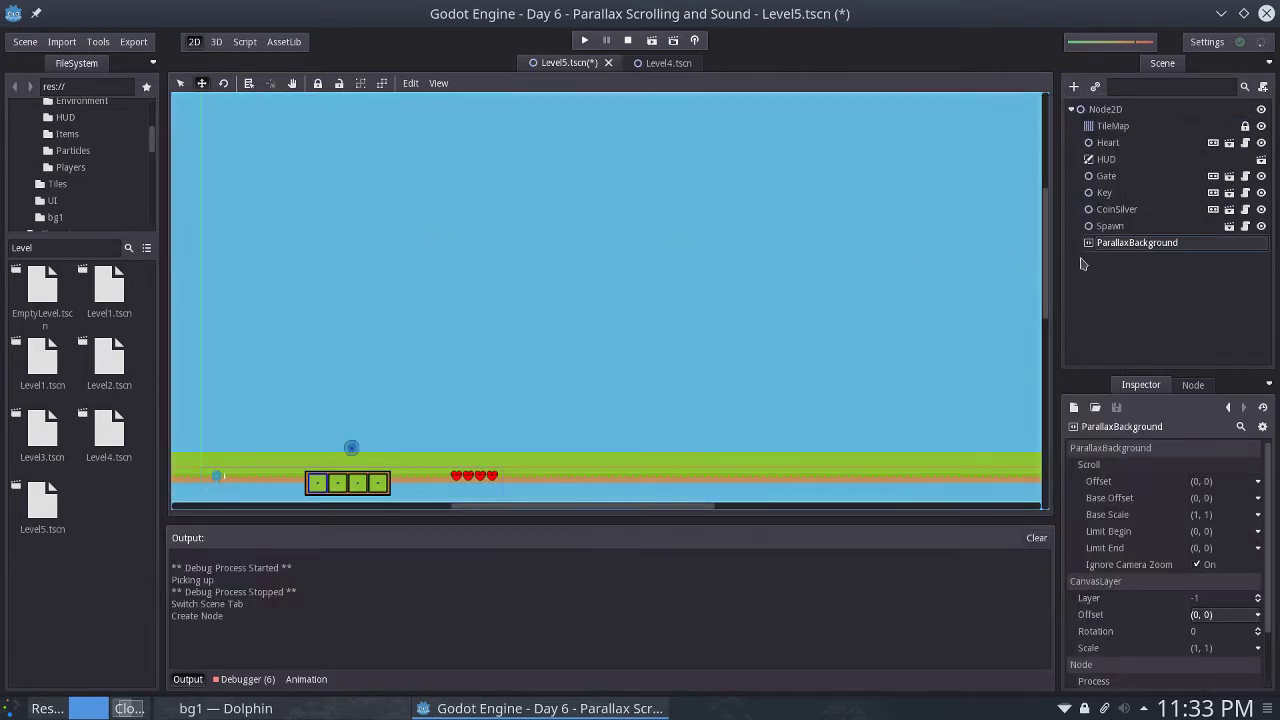
Step: Add a ParallaxLayer node as a child of the ParallaxBackground in the Level5 scene
middle_click_drag(620, 358, 591, 321)
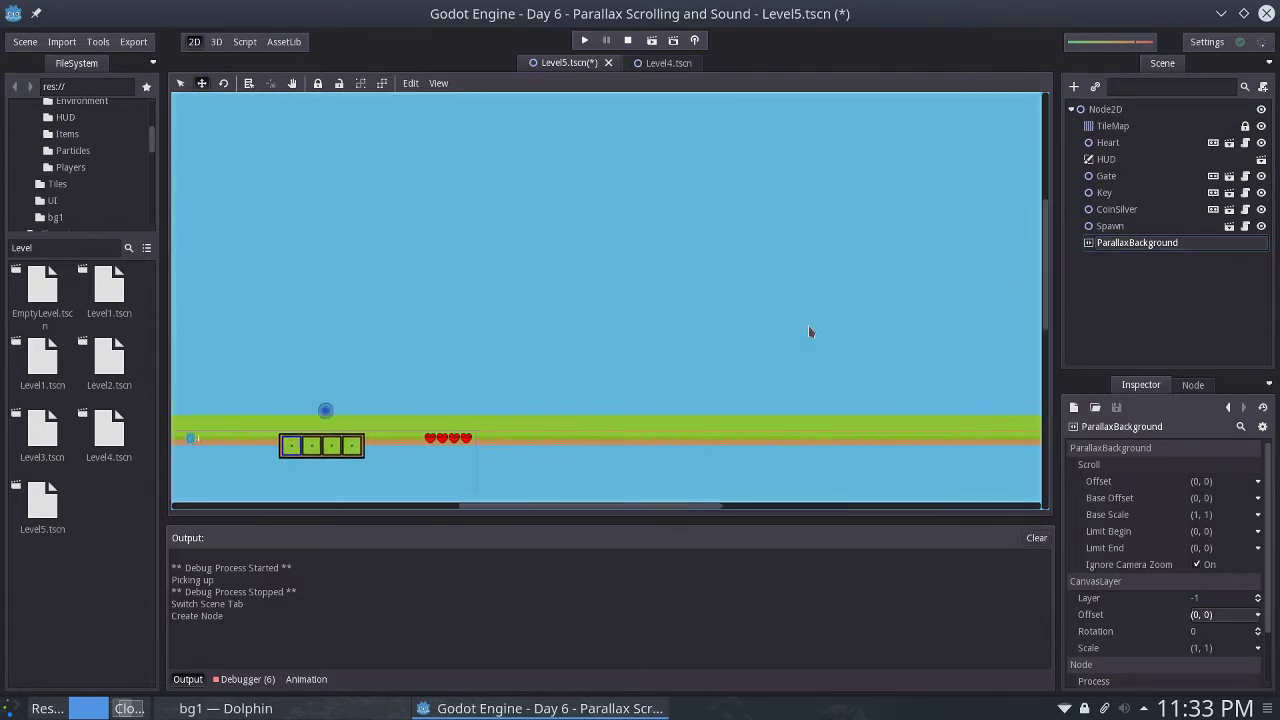
right_click(1135, 251)
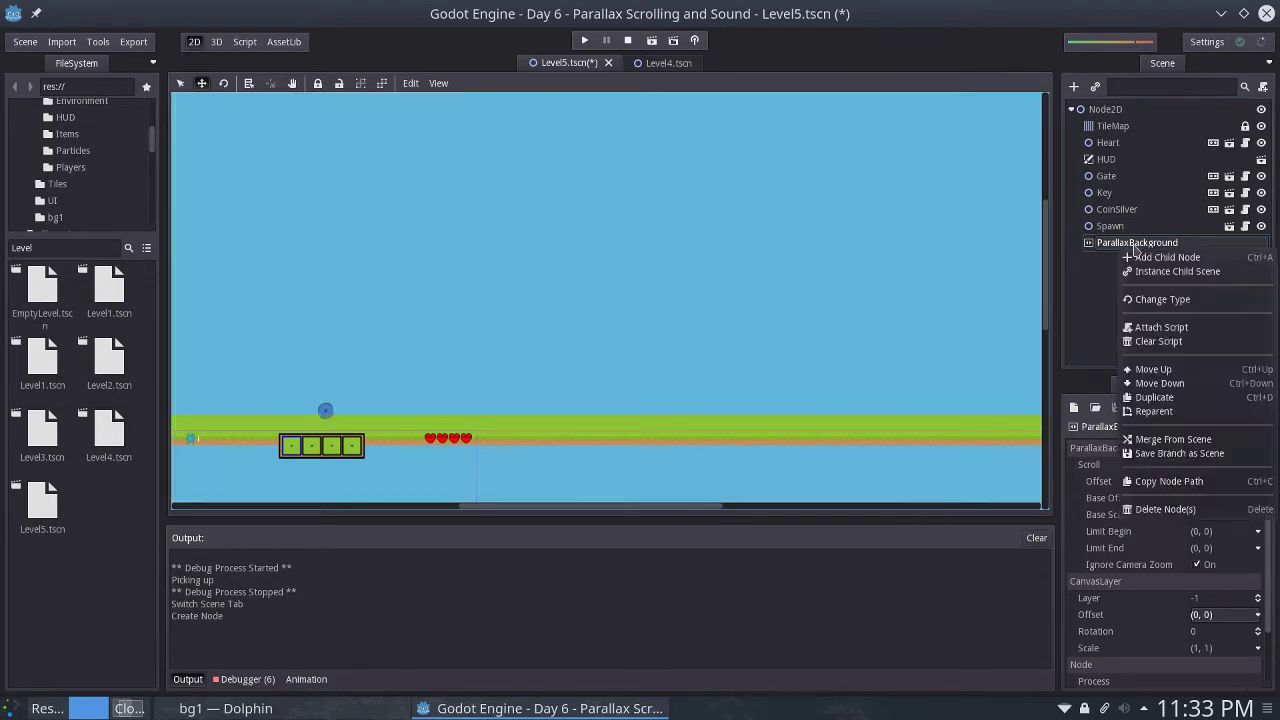
left_click(1113, 257)
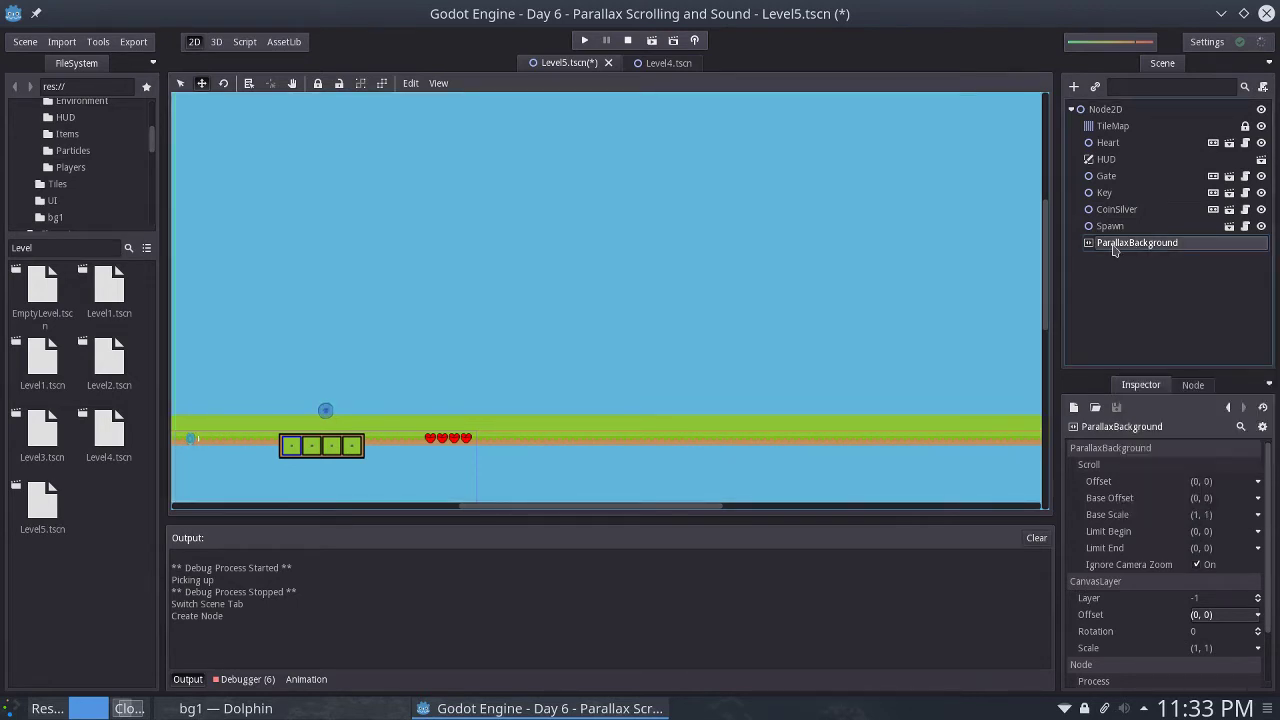
double_click(1113, 250)
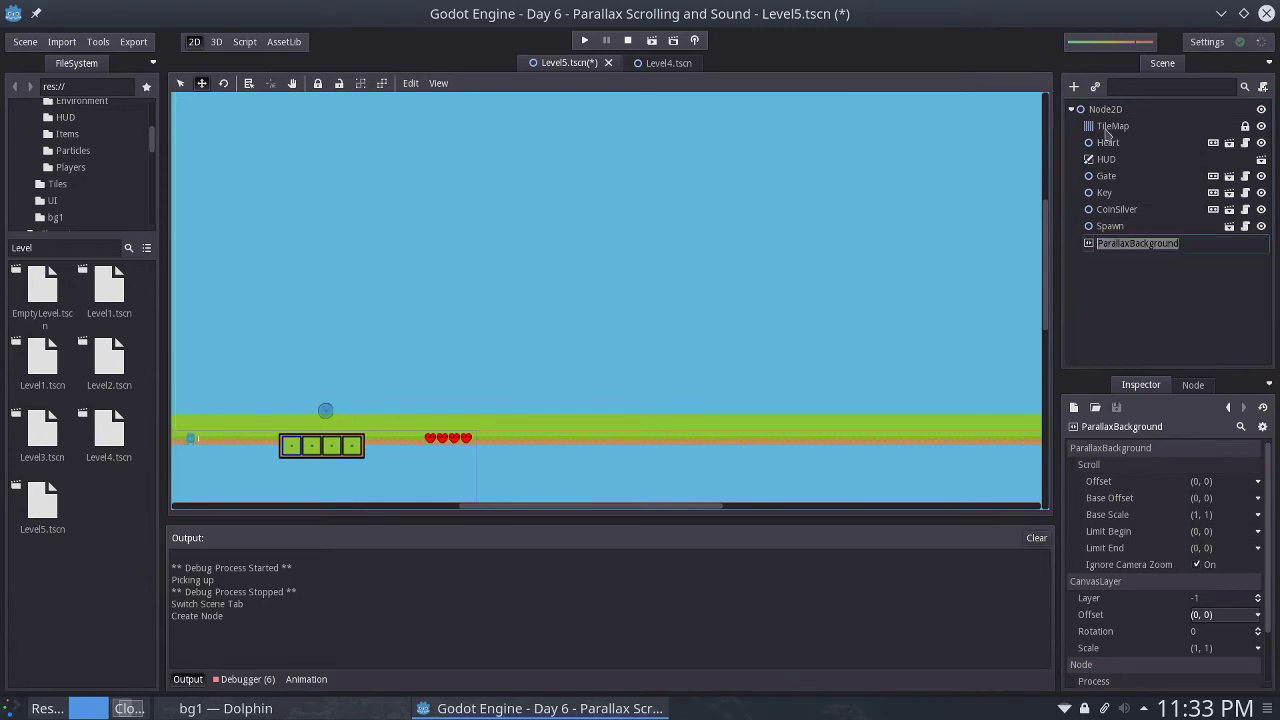
left_click(1073, 86)
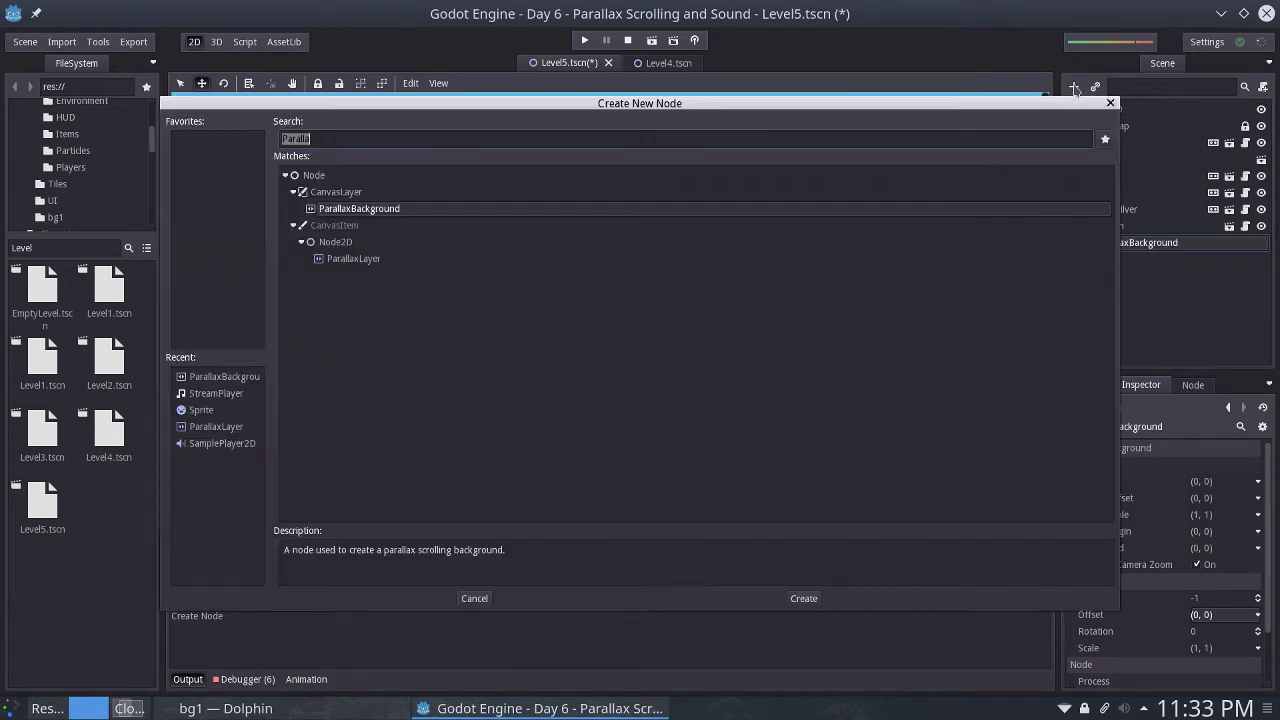
double_click(360, 259)
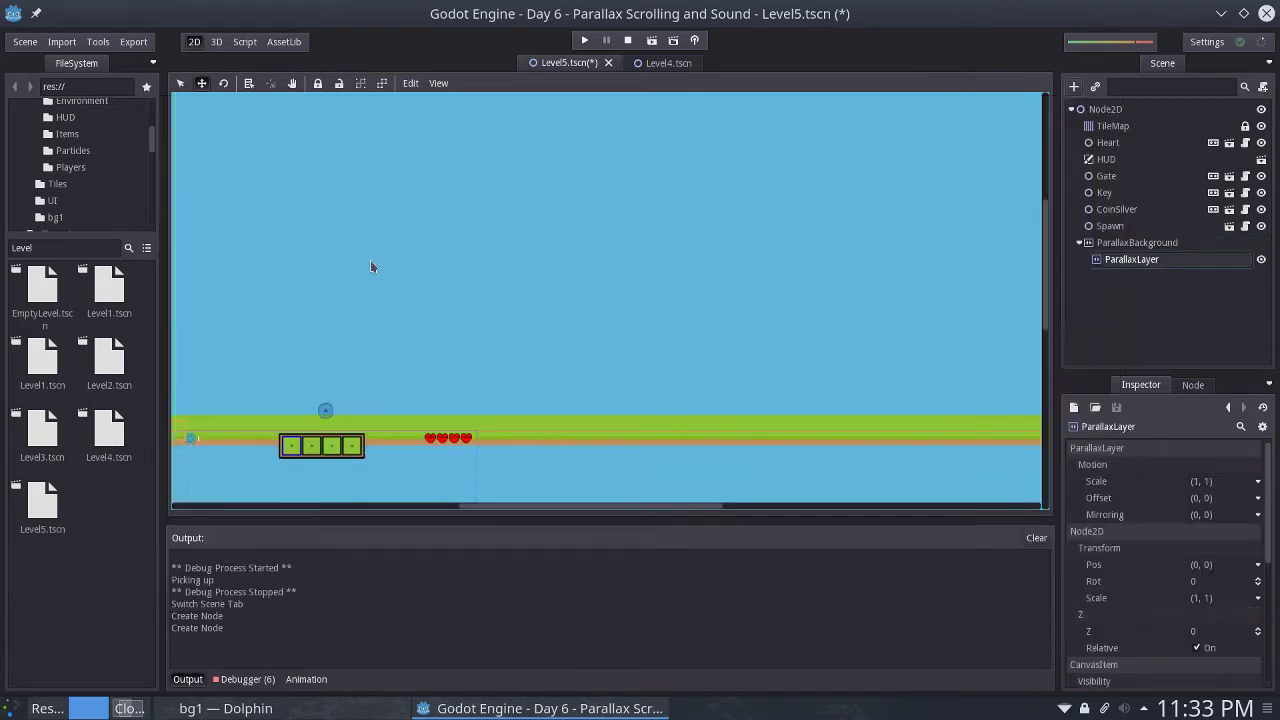
Step: Rename the ParallaxLayer node to Clouds
double_click(1148, 260)
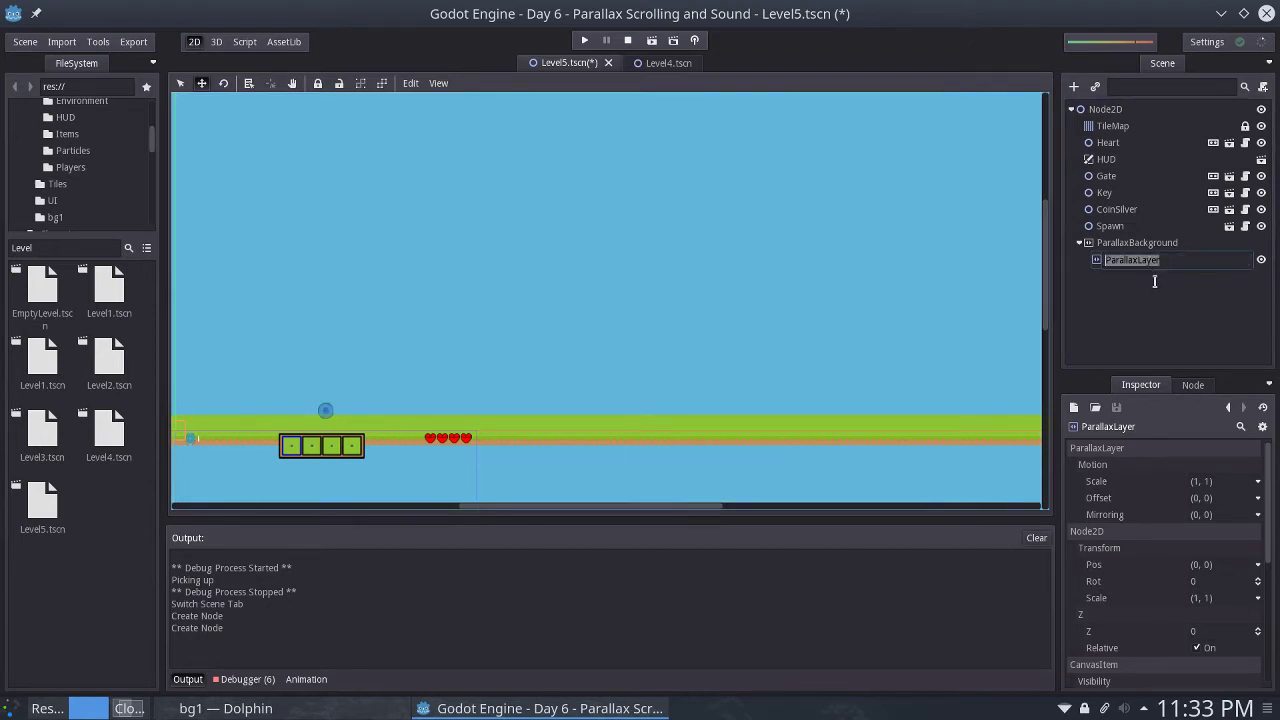
type("Clouds")
key("Return")
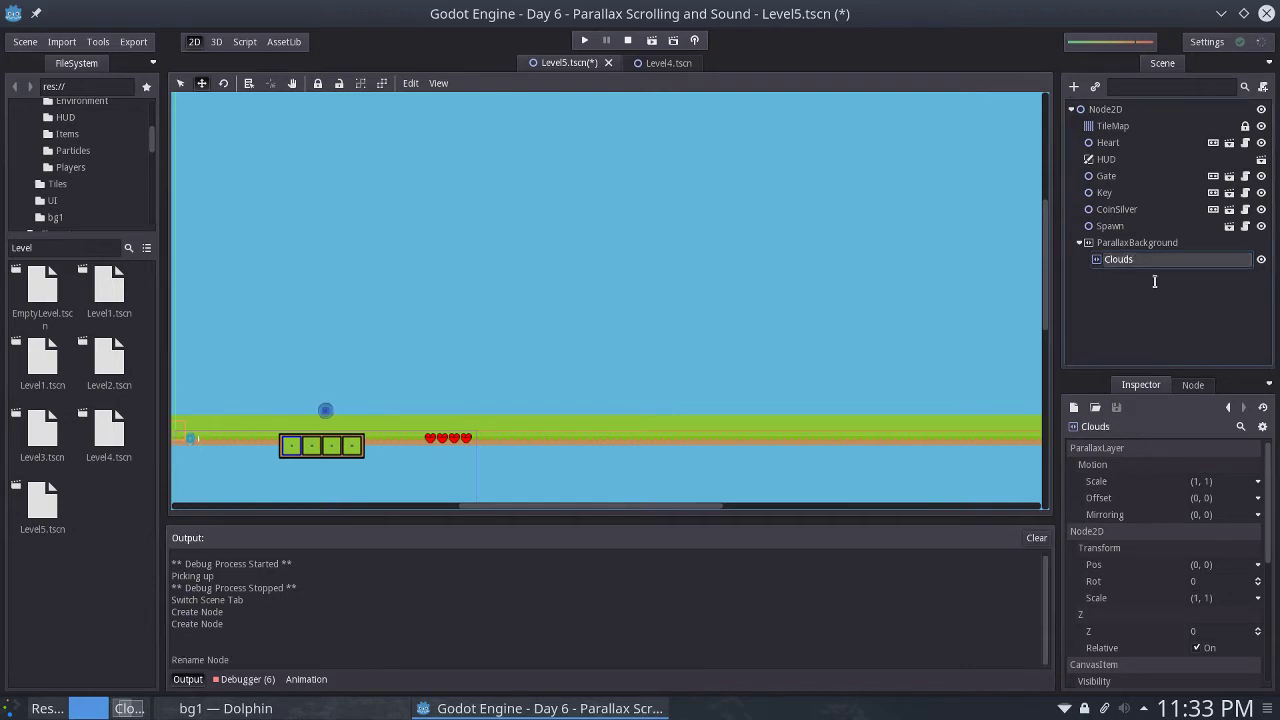
Step: Add a Sprite node as a child of the Clouds layer
double_click(1105, 262)
left_click(1074, 87)
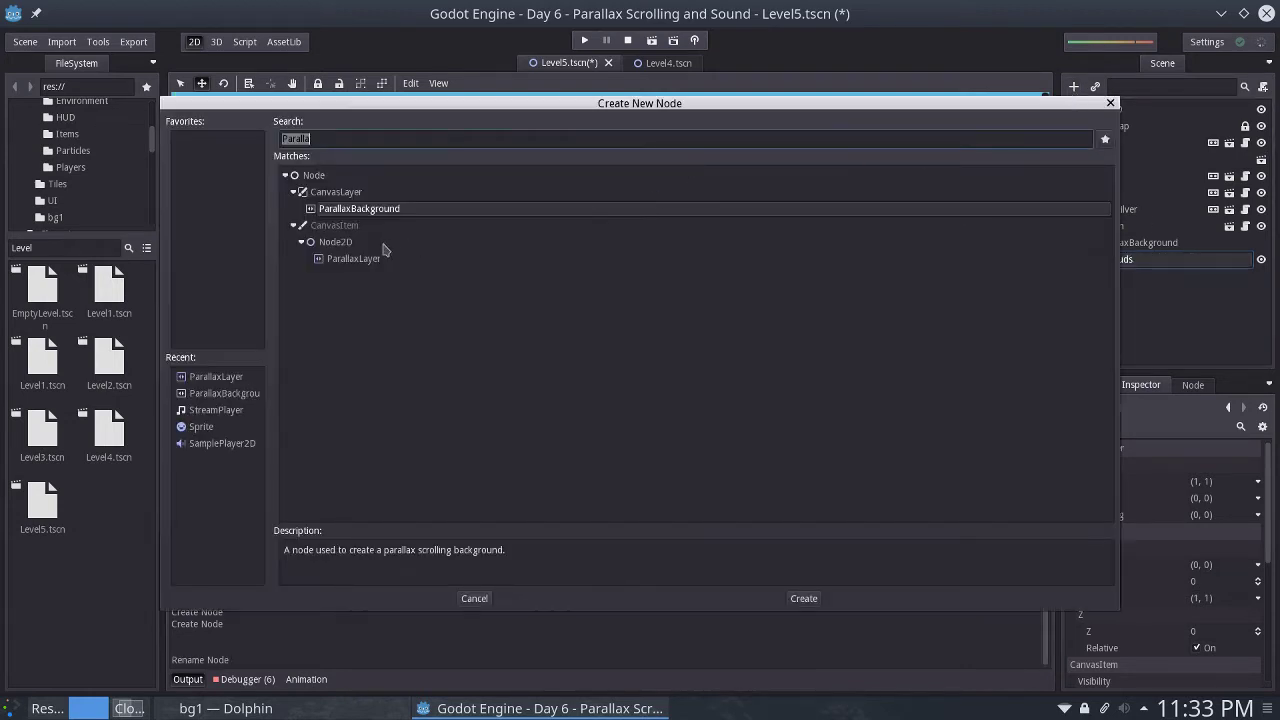
type("Sprite")
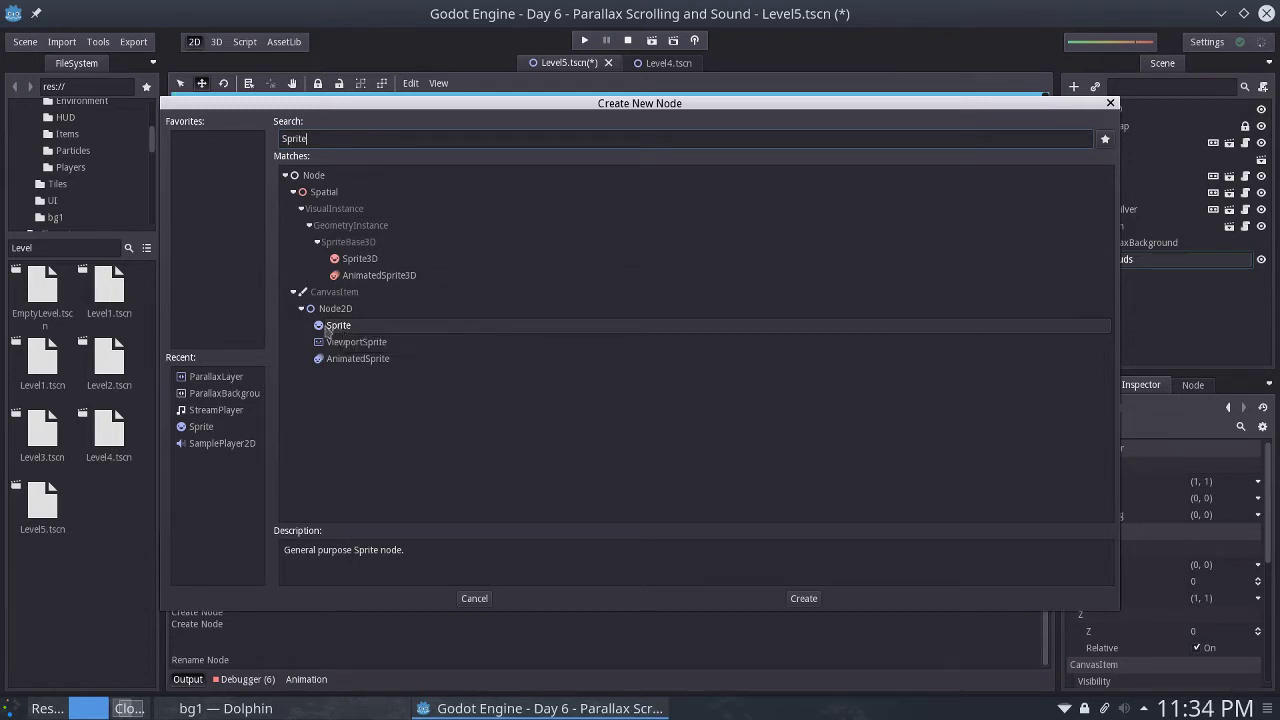
double_click(327, 330)
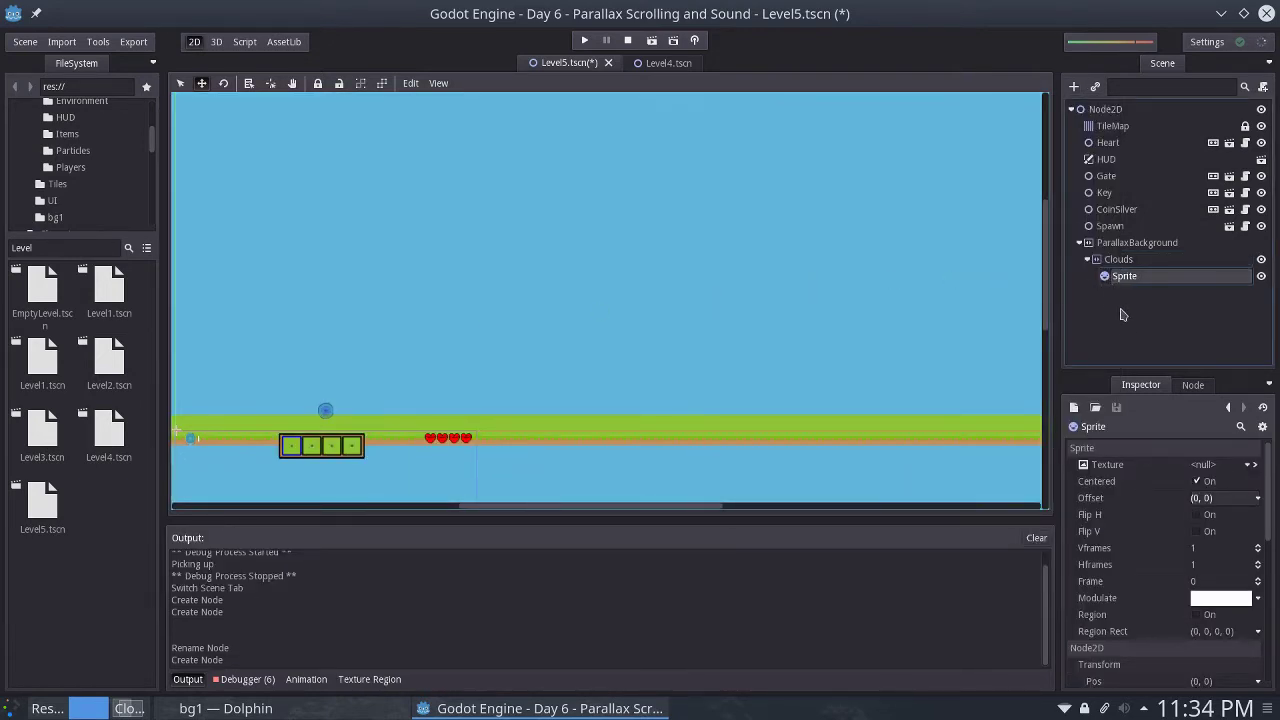
Step: Clear the file filter and assign bg_layer2.png from the Assets/PNG/Background folder as the Sprite's texture
double_click(91, 242)
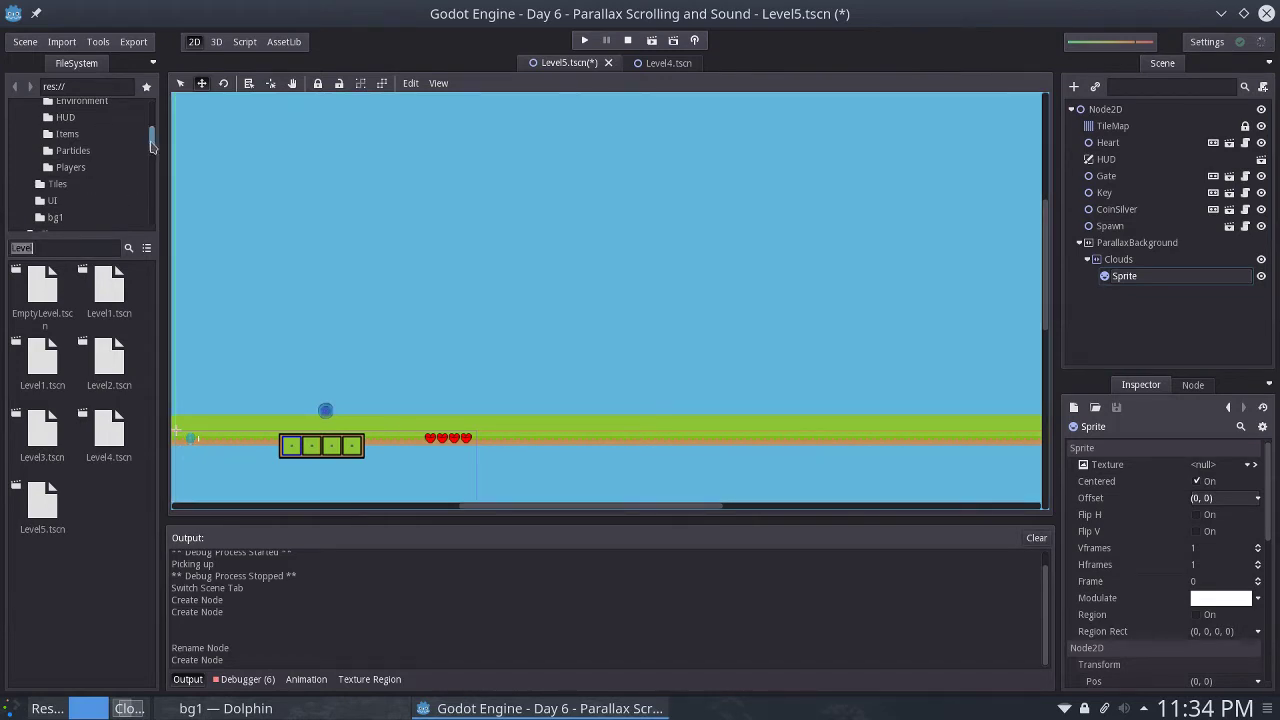
scroll(153, 128, "up", 5)
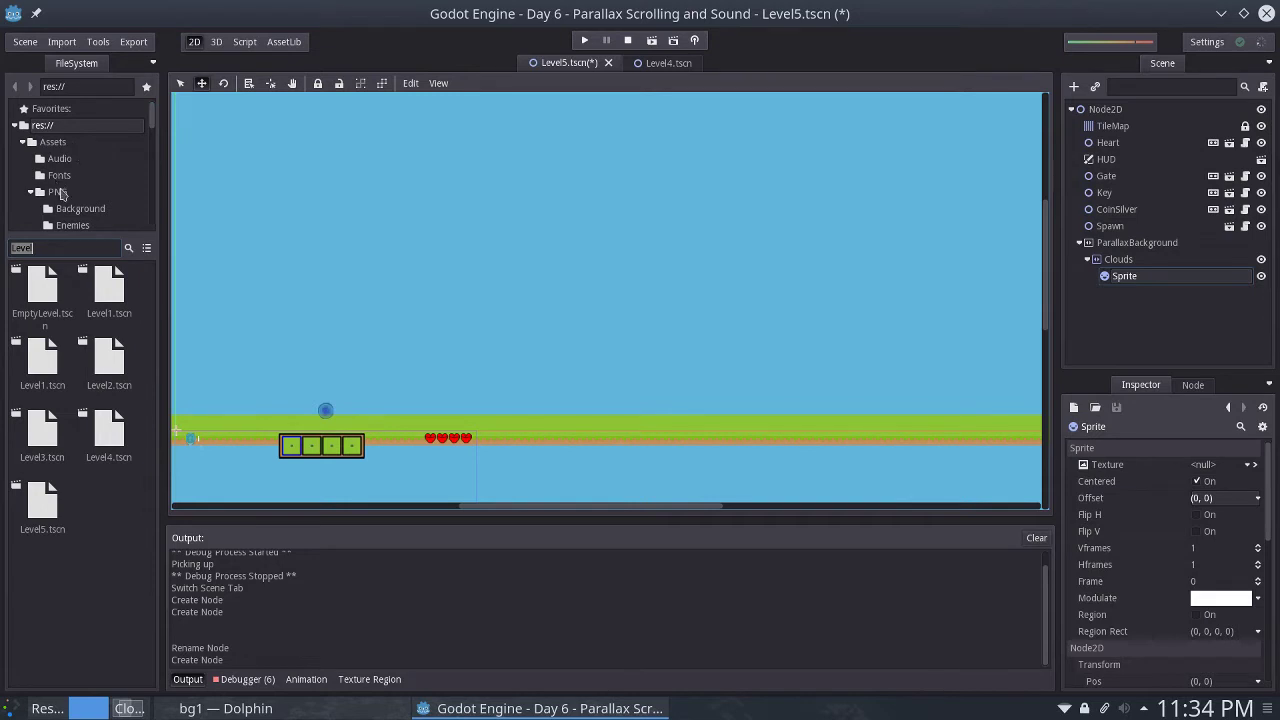
left_click(72, 213)
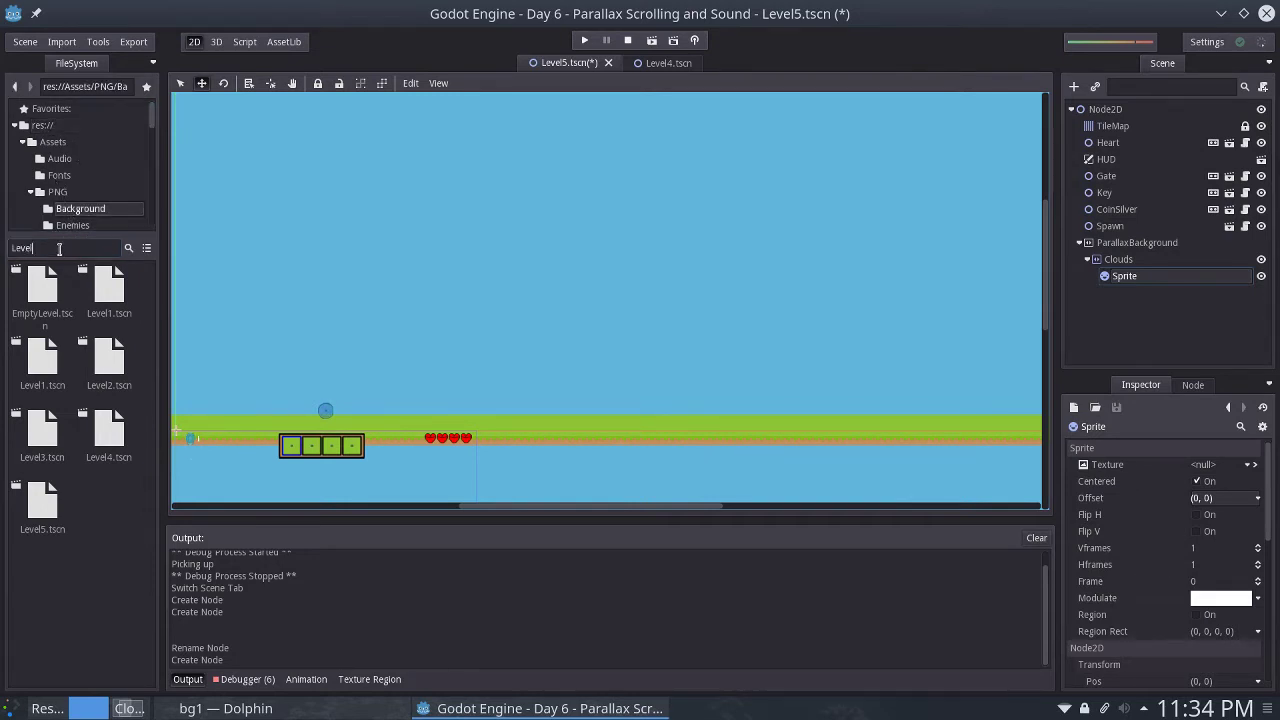
double_click(62, 251)
key("BackSpace")
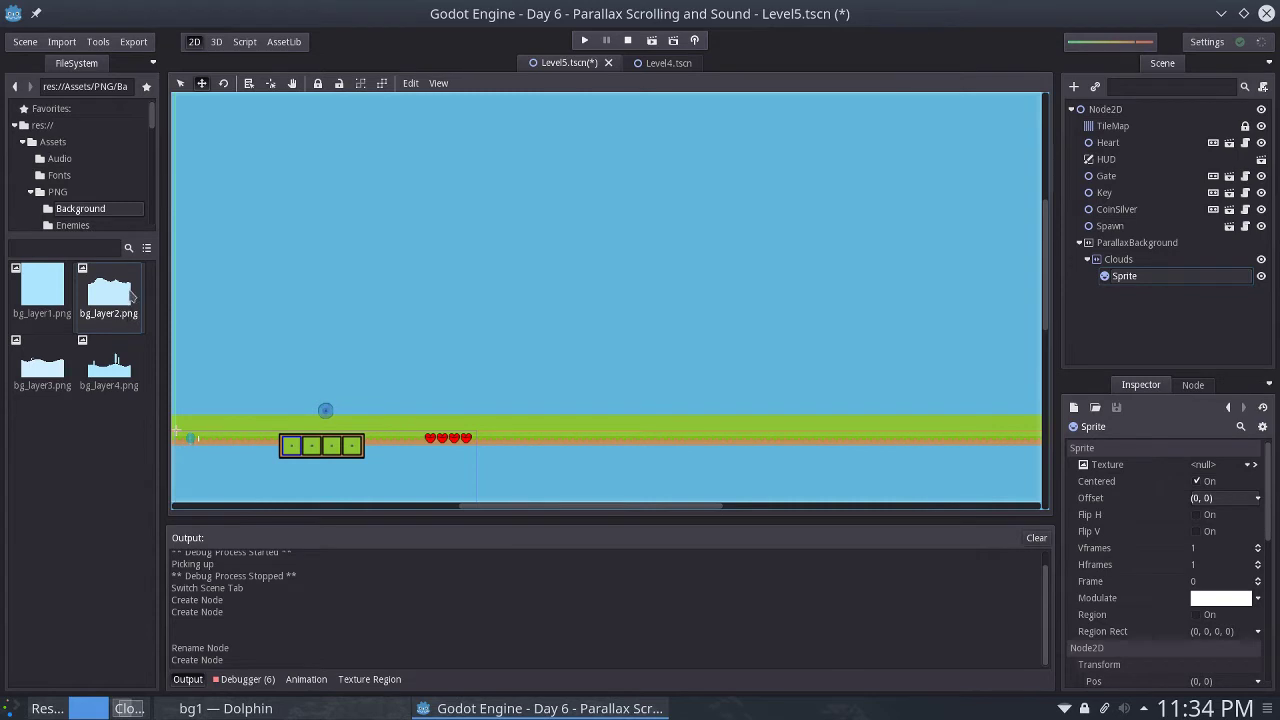
left_click_drag(115, 305, 1212, 472)
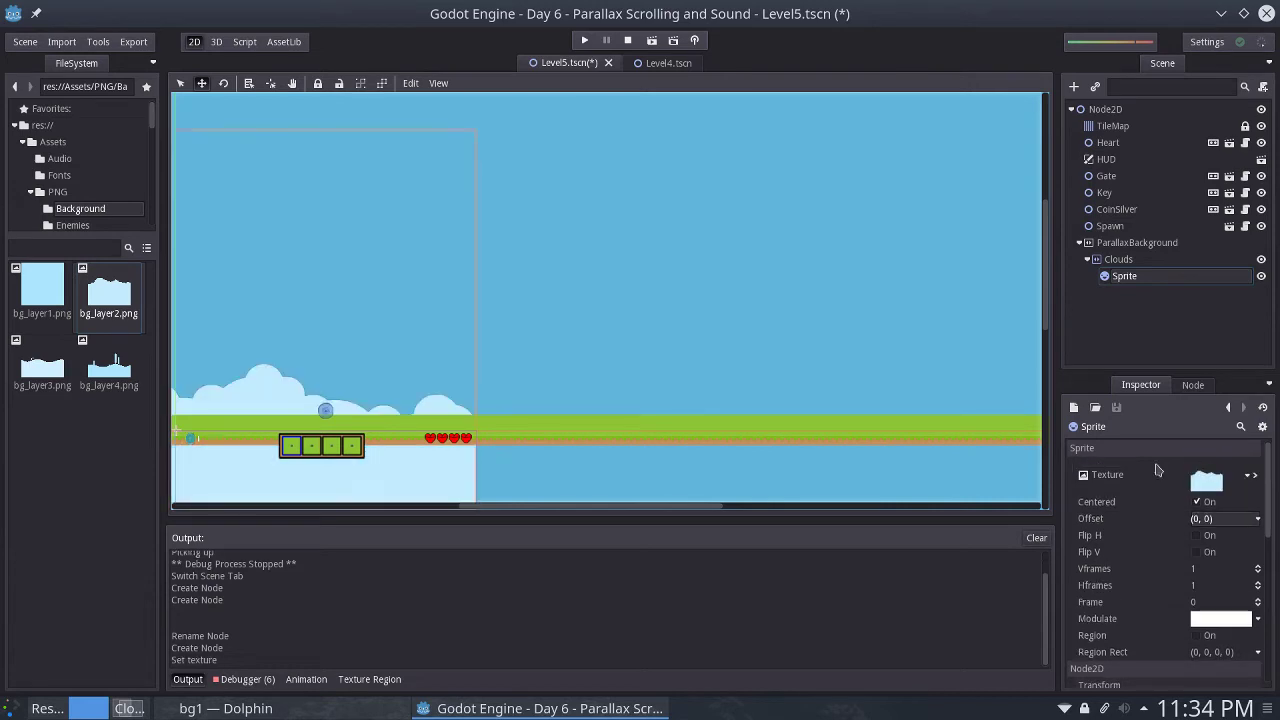
Step: Turn off Centered for the cloud Sprite and inspect its placement relative to the level
middle_click_drag(441, 422, 832, 331)
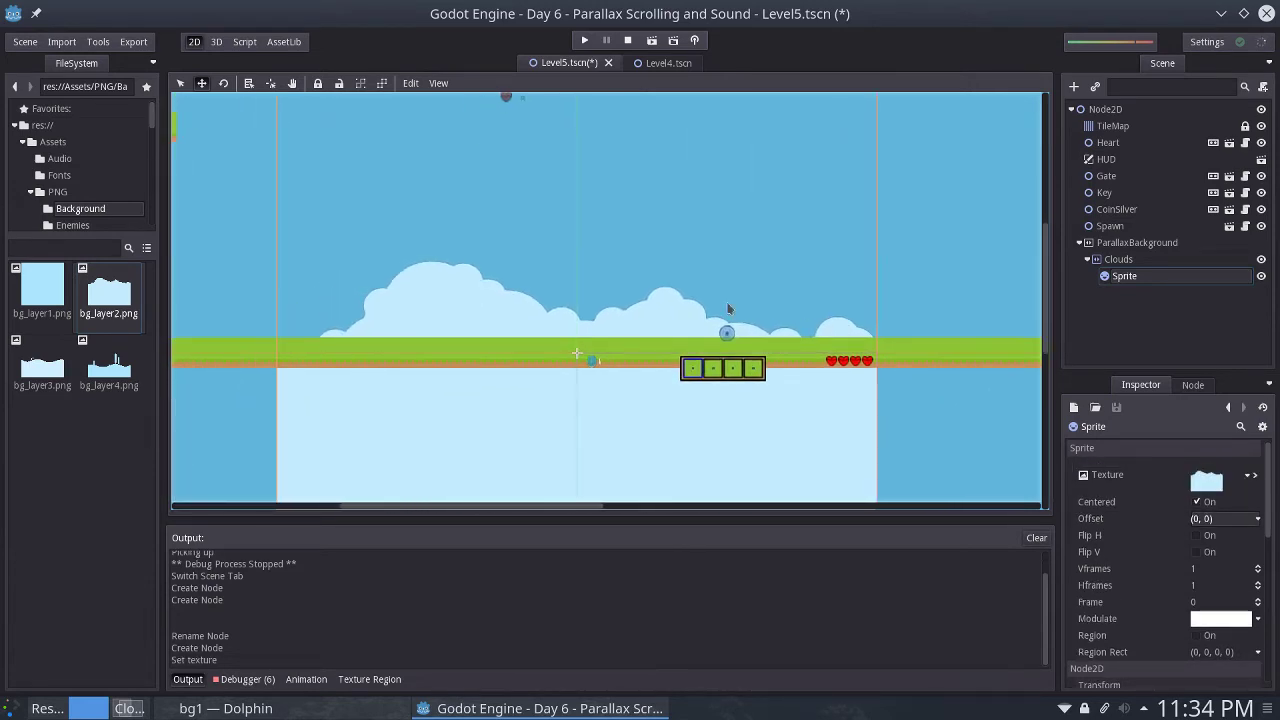
scroll(537, 317, "down", 1)
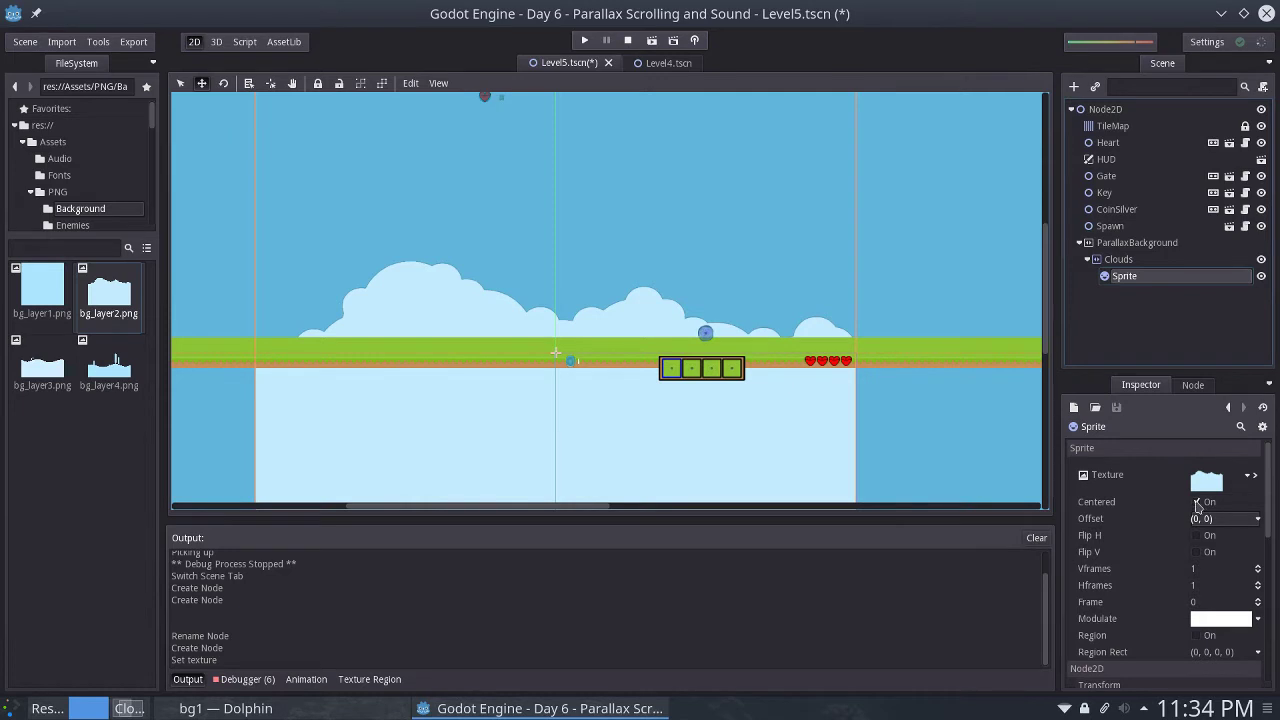
left_click(1197, 502)
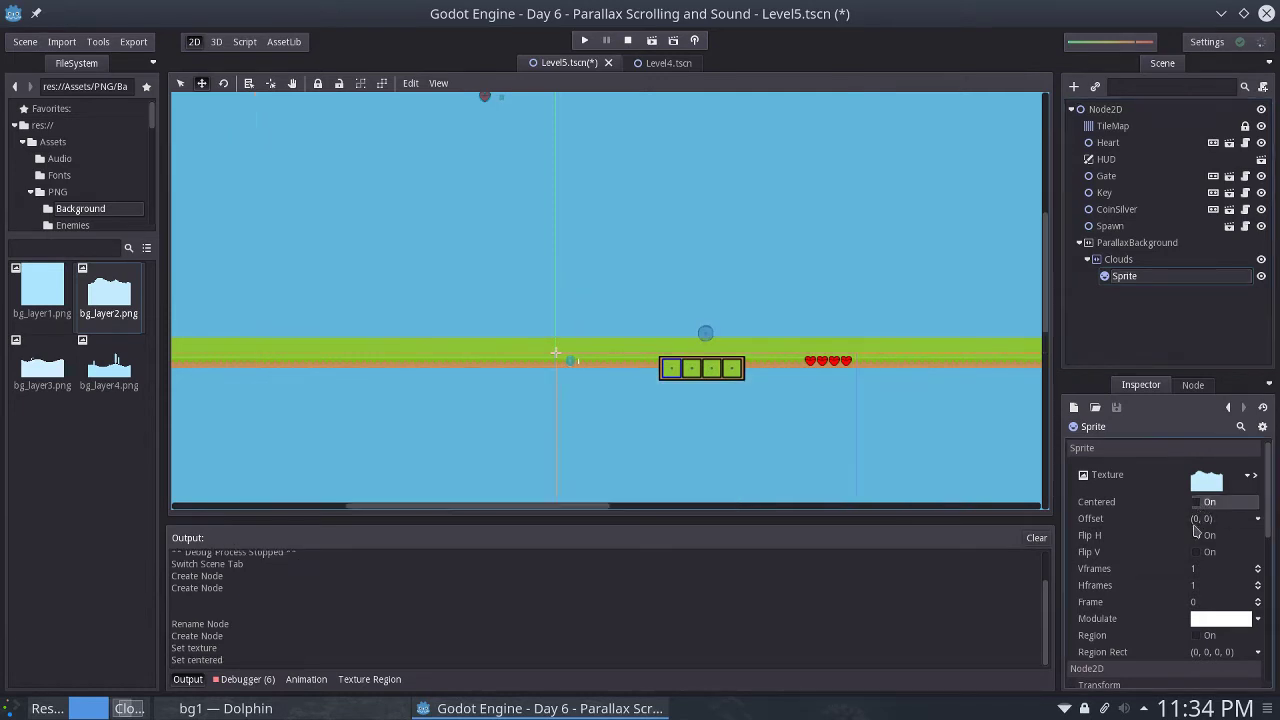
scroll(945, 338, "down", 1)
middle_click_drag(891, 357, 770, 185)
middle_click_drag(885, 380, 782, 305)
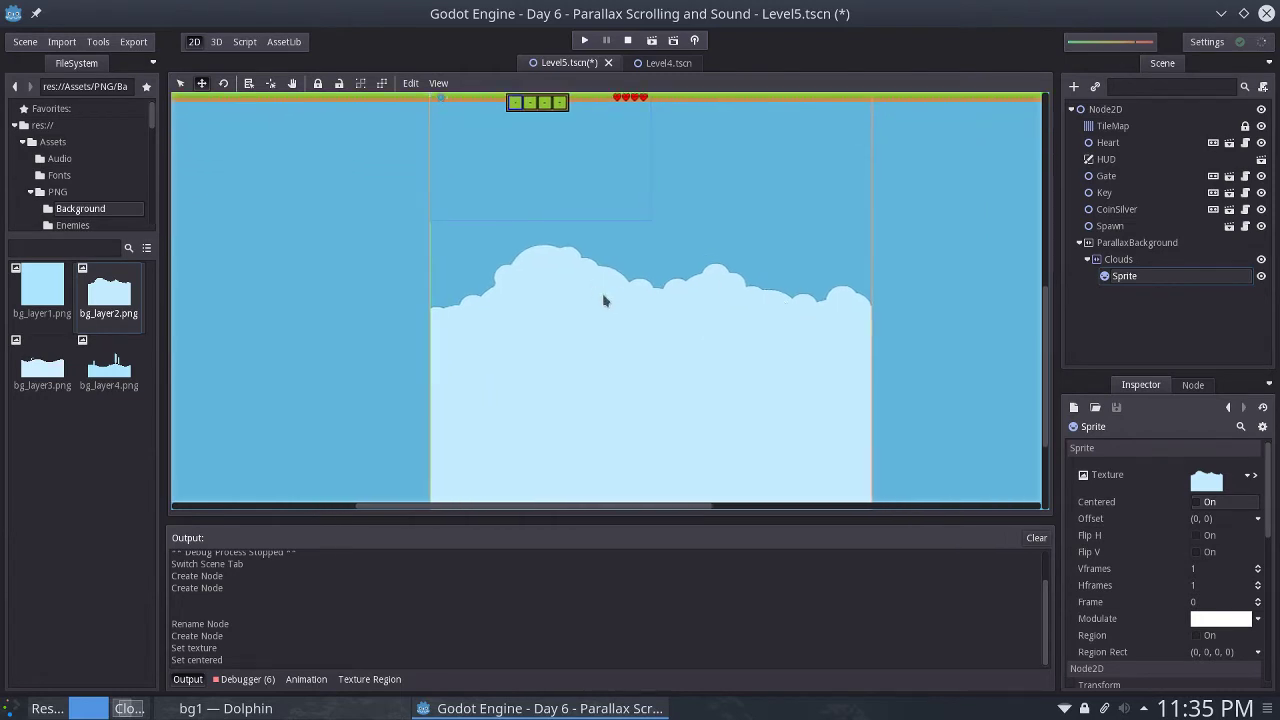
middle_click_drag(766, 222, 758, 368)
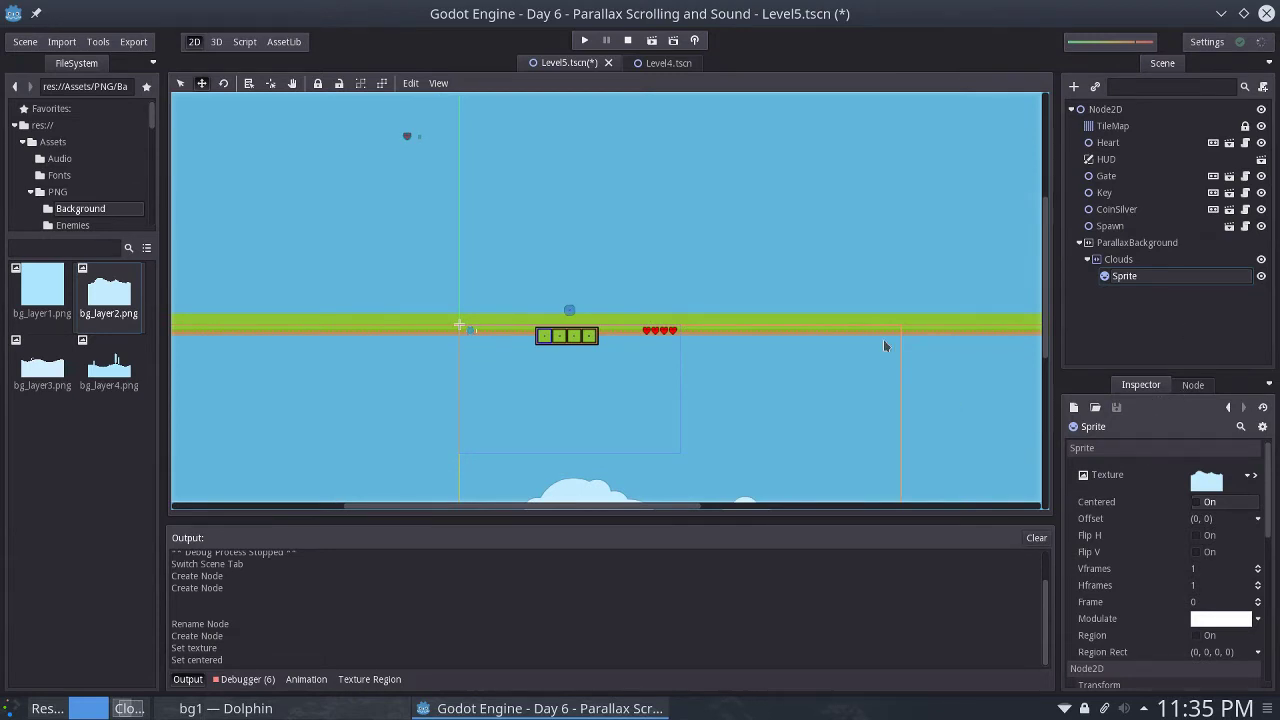
middle_click_drag(884, 346, 861, 230)
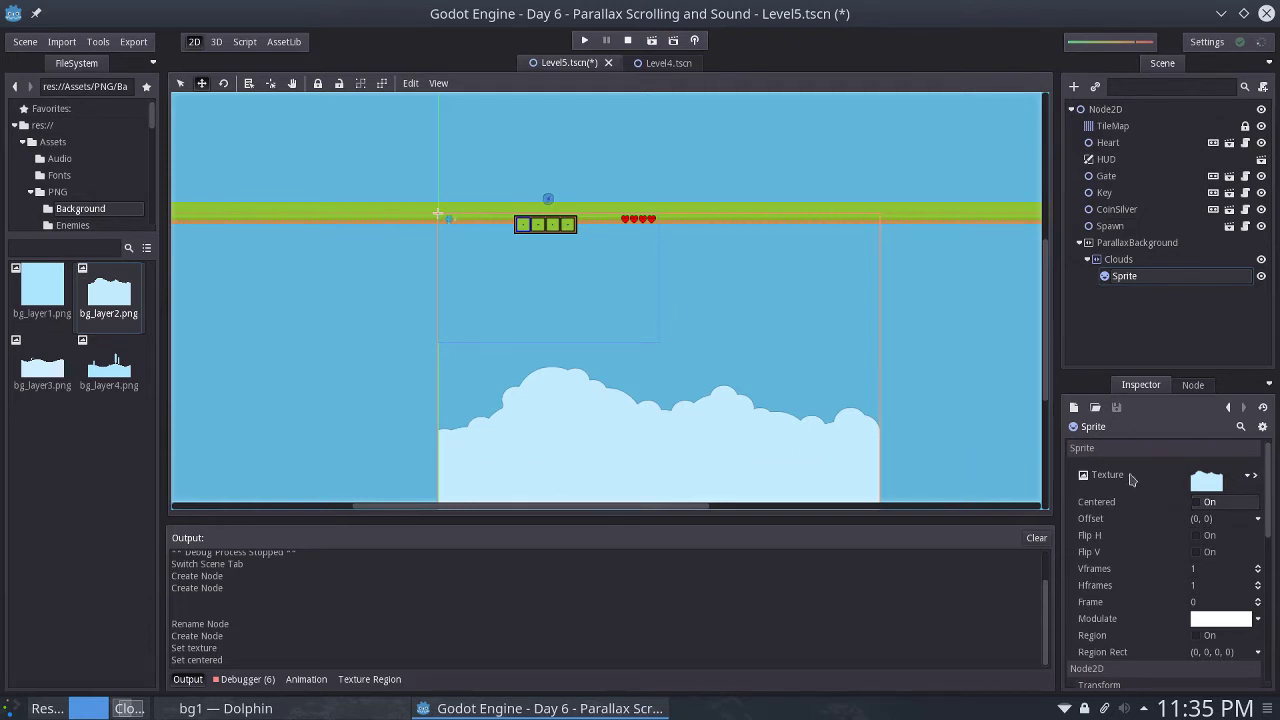
Step: Check the cloud texture's size and set the Clouds layer's horizontal motion mirroring to 2048
left_click(1255, 482)
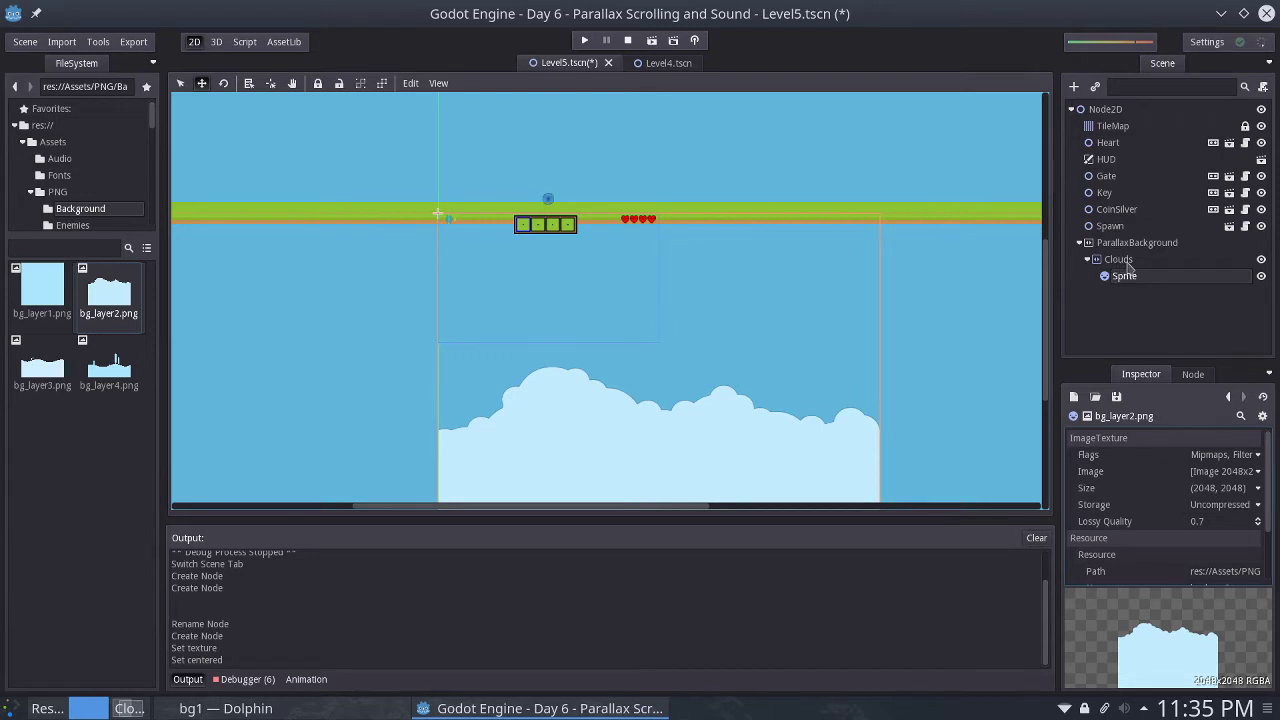
left_click(1120, 260)
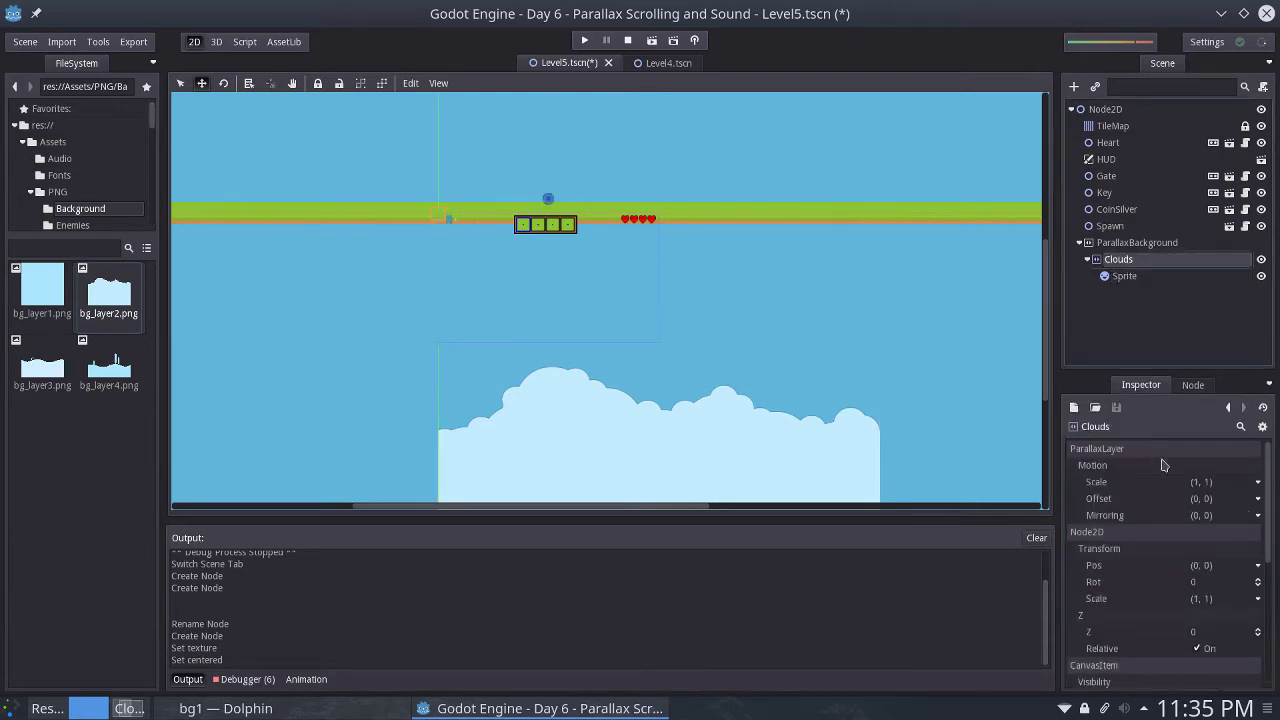
left_click(1199, 517)
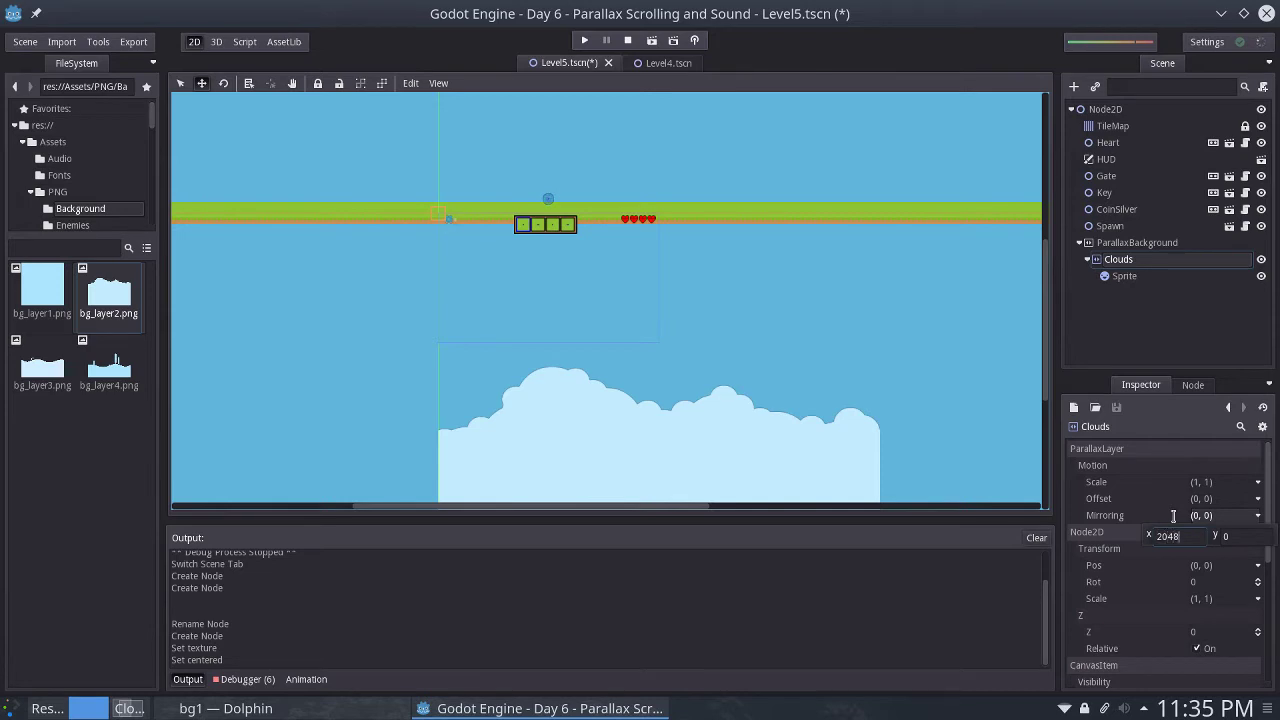
key("Return")
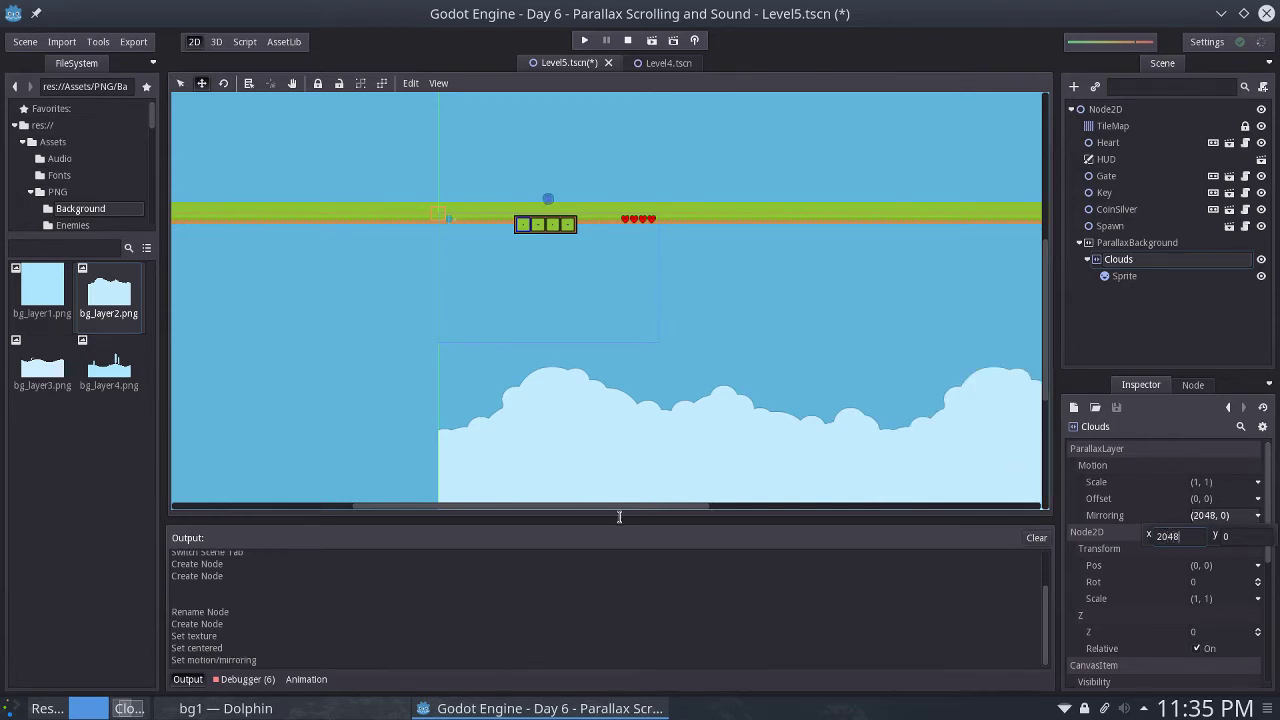
left_click_drag(630, 507, 734, 491)
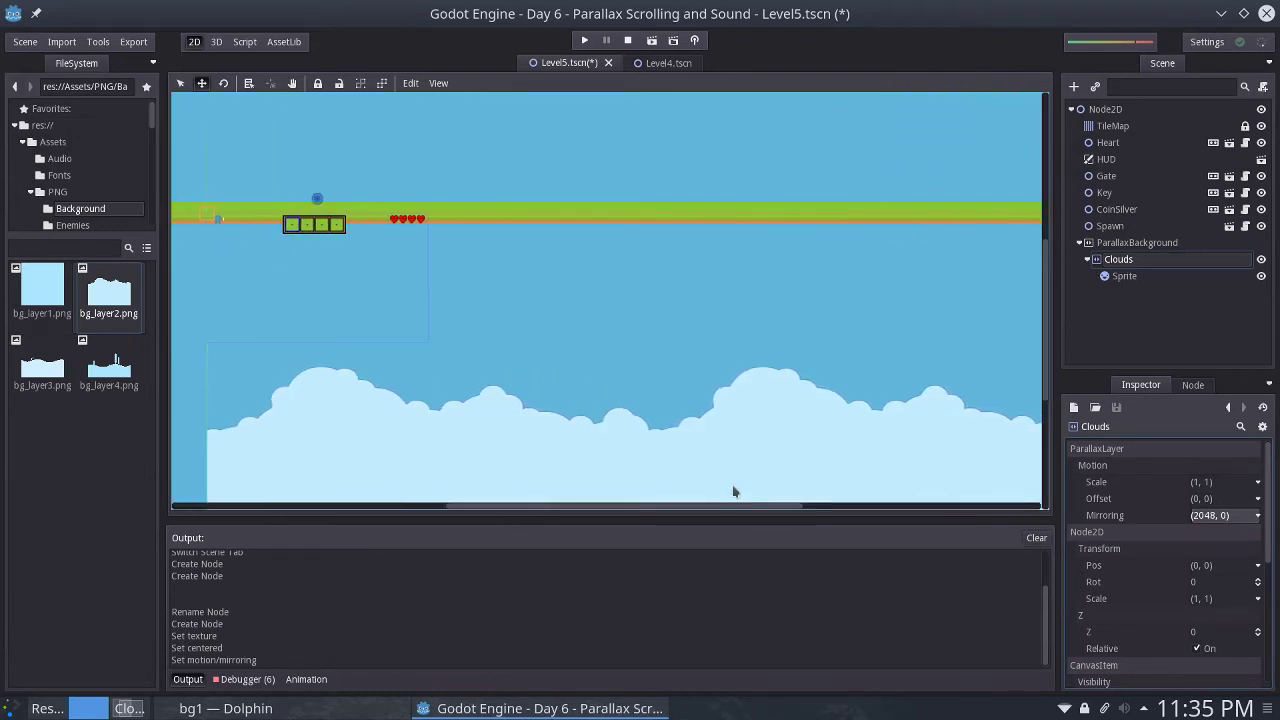
Step: Set the ParallaxBackground's CanvasLayer vertical offset to -1500
left_click(1122, 243)
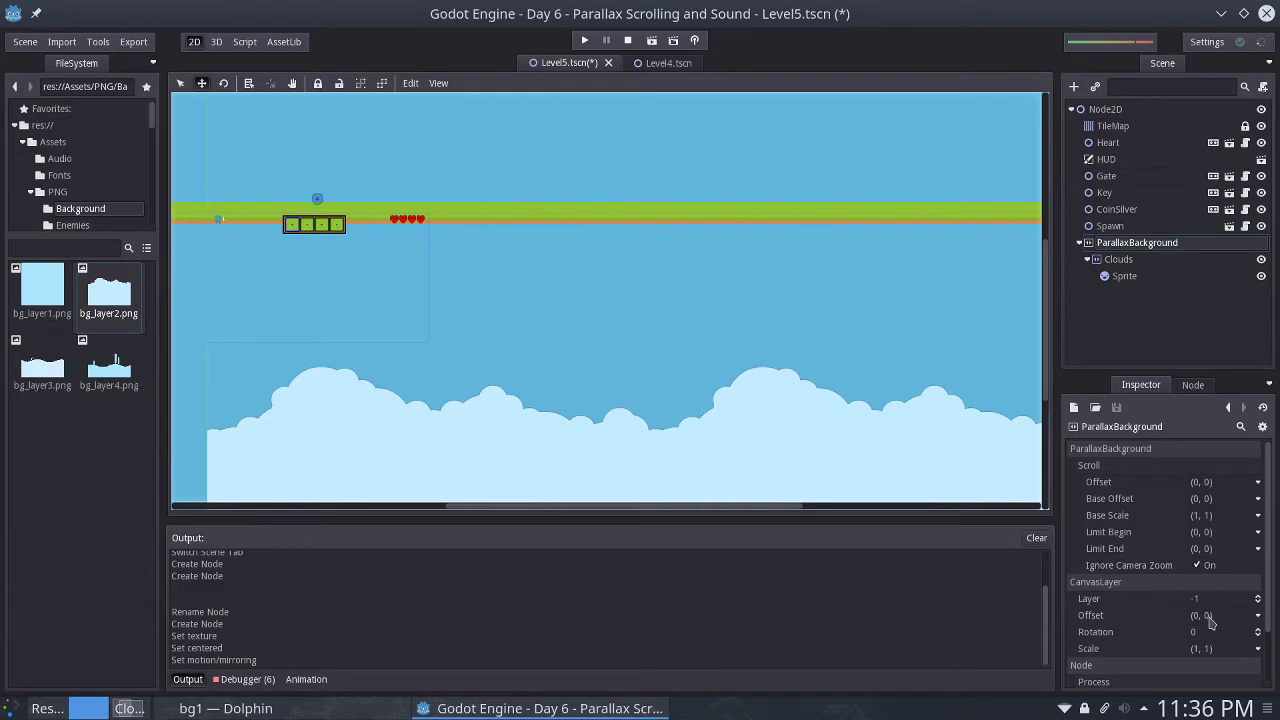
left_click(1212, 617)
left_click(1227, 635)
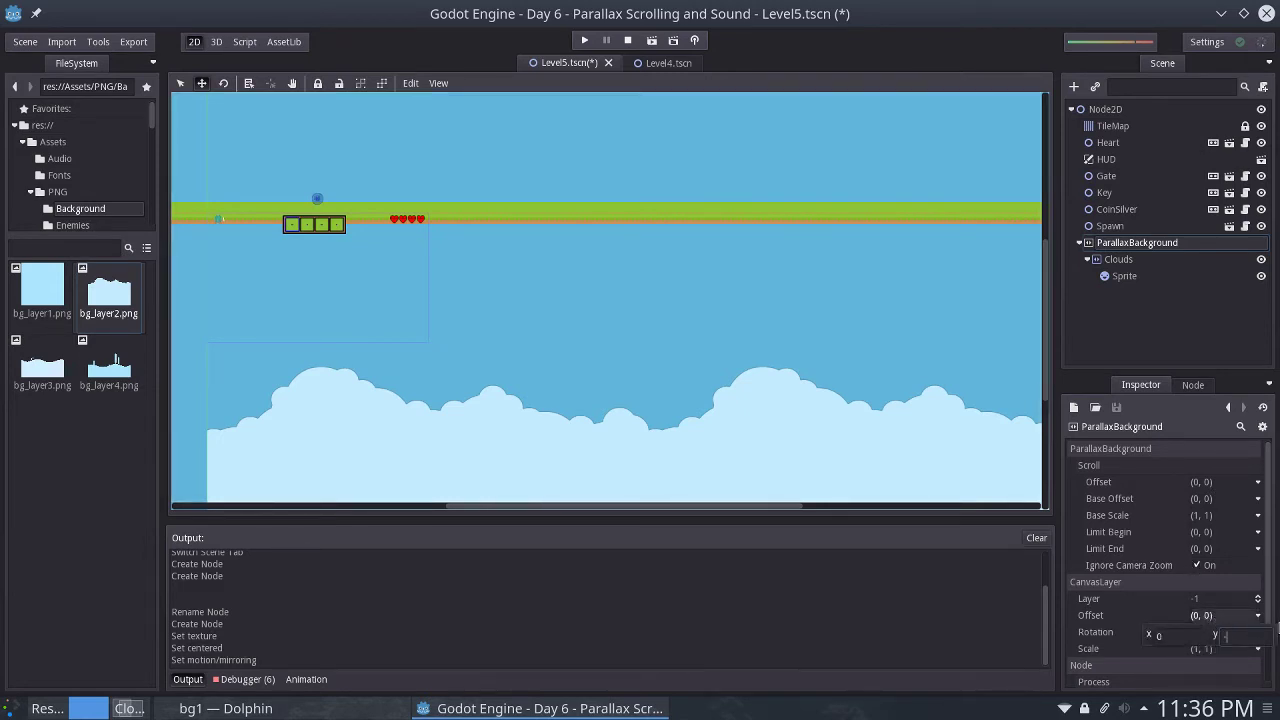
type("-1500")
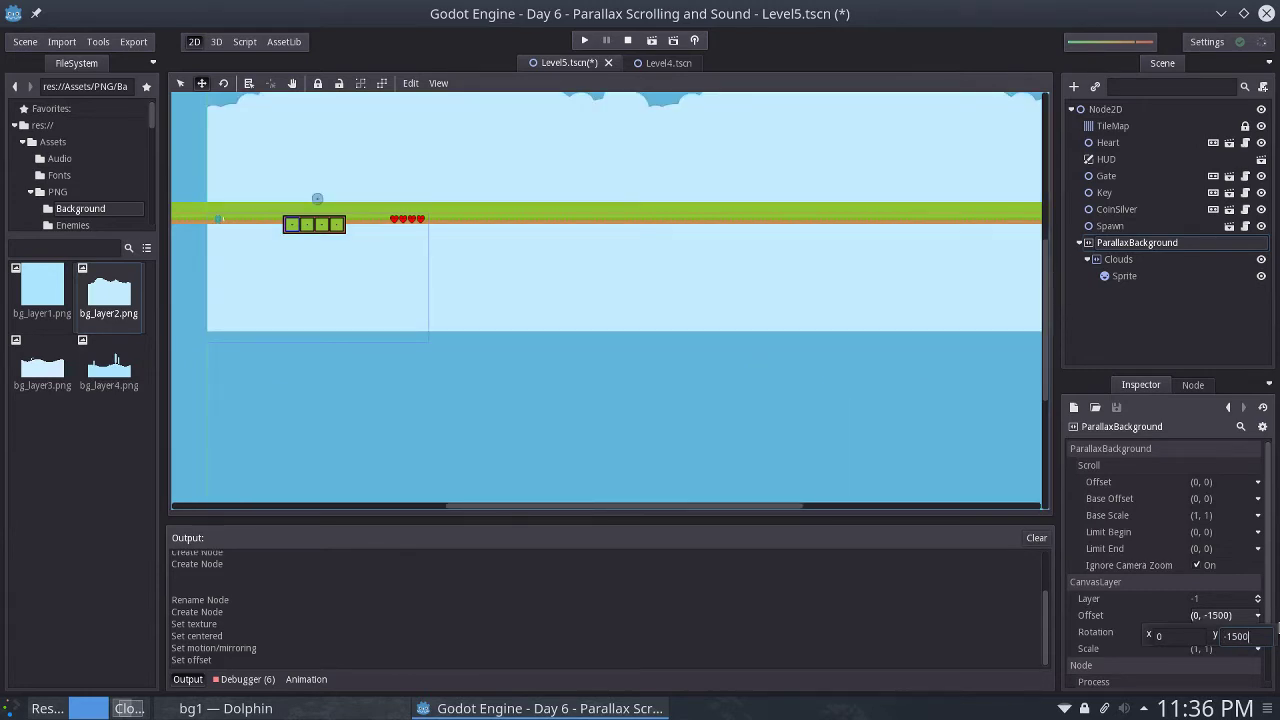
left_click(587, 285)
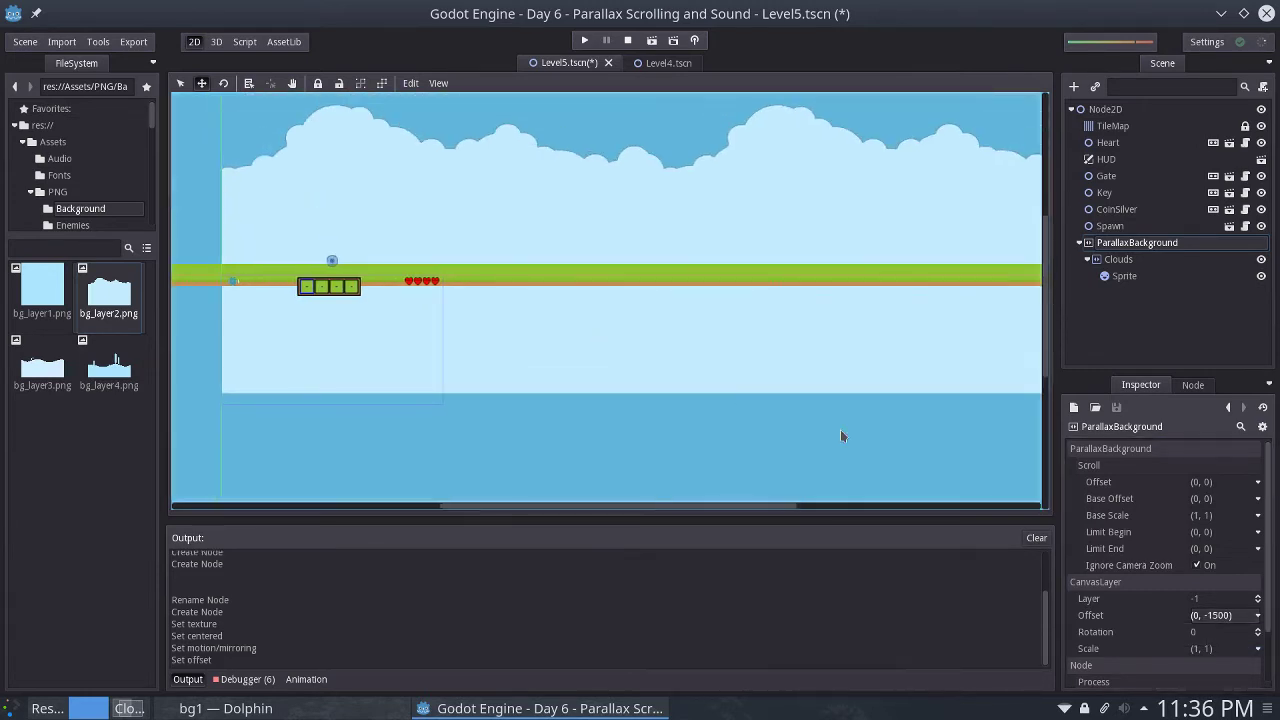
Step: Set the ParallaxBackground's CanvasLayer vertical offset to -1400
left_click(1217, 616)
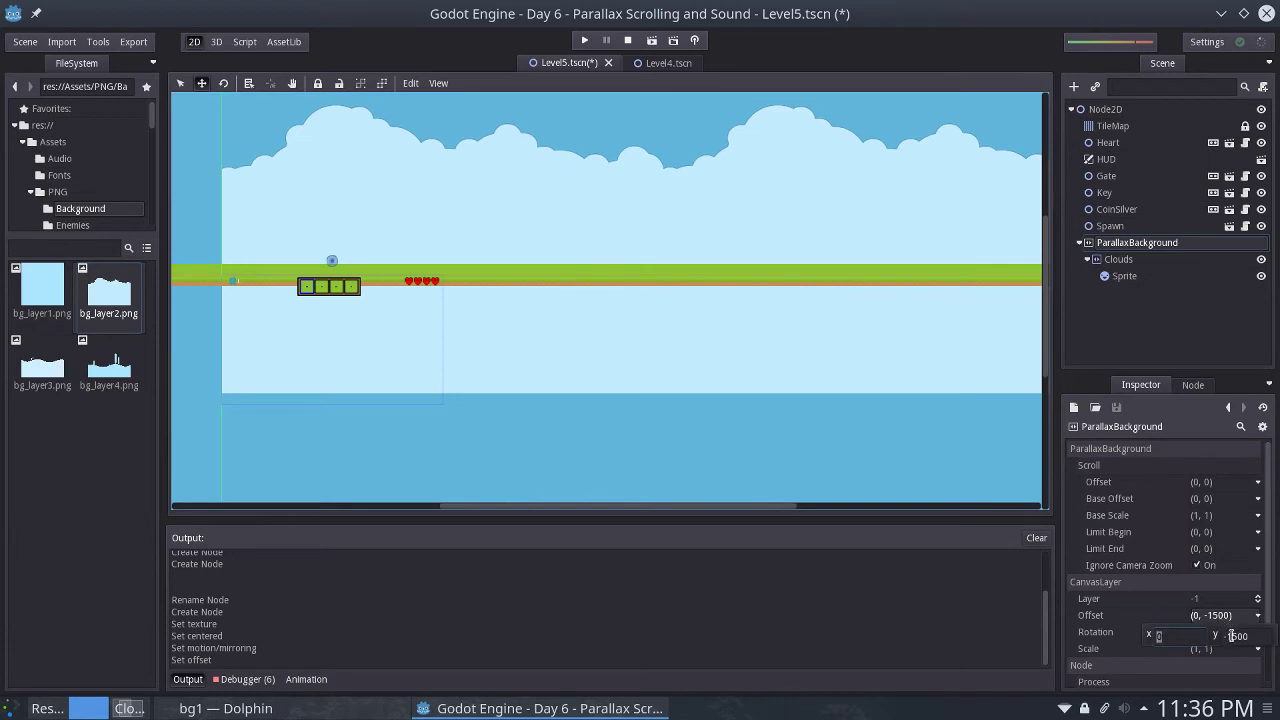
left_click(1235, 636)
key("Return")
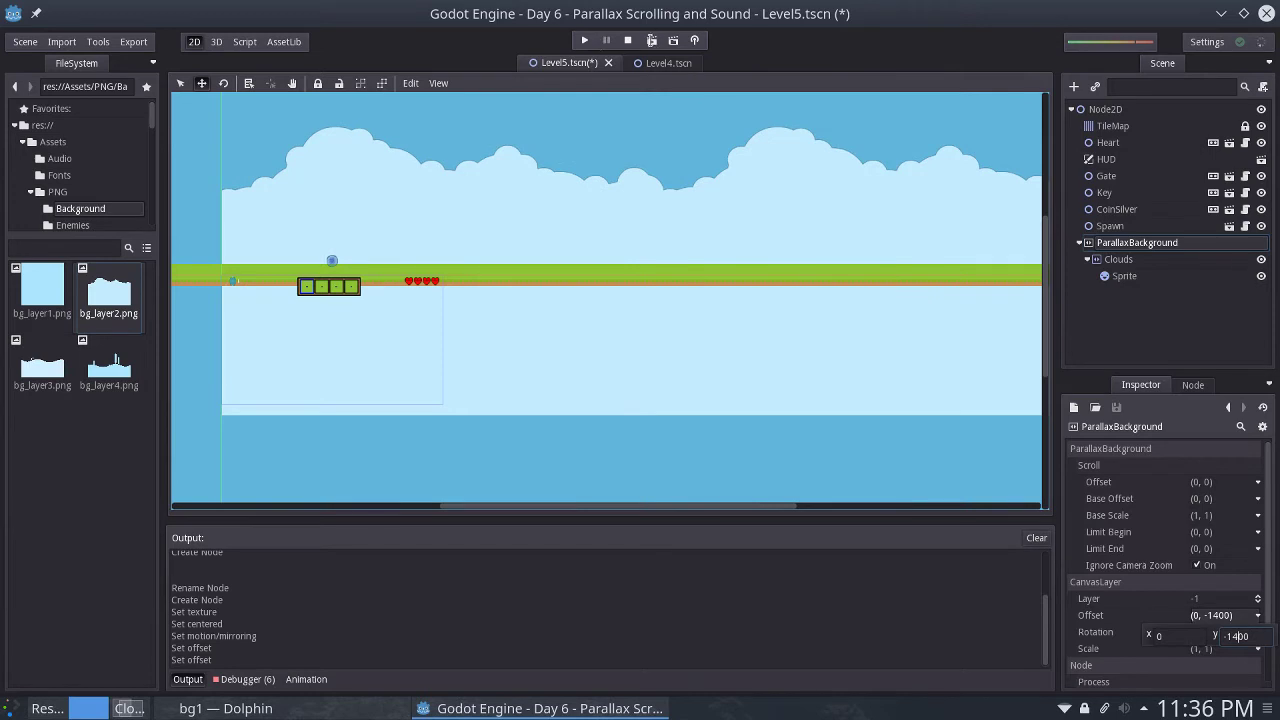
Step: Run the Level5 scene, move the character both ways and jump to check the clouds, and close the game window
left_click(651, 40)
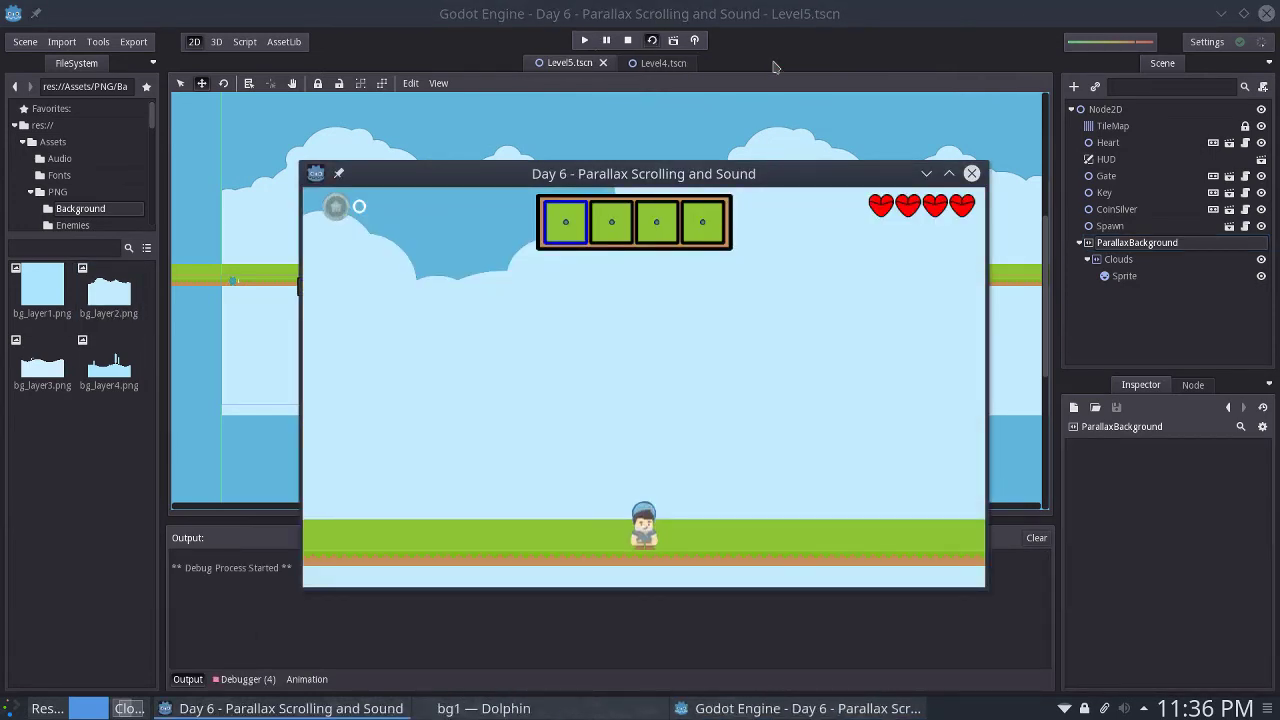
key("Right")
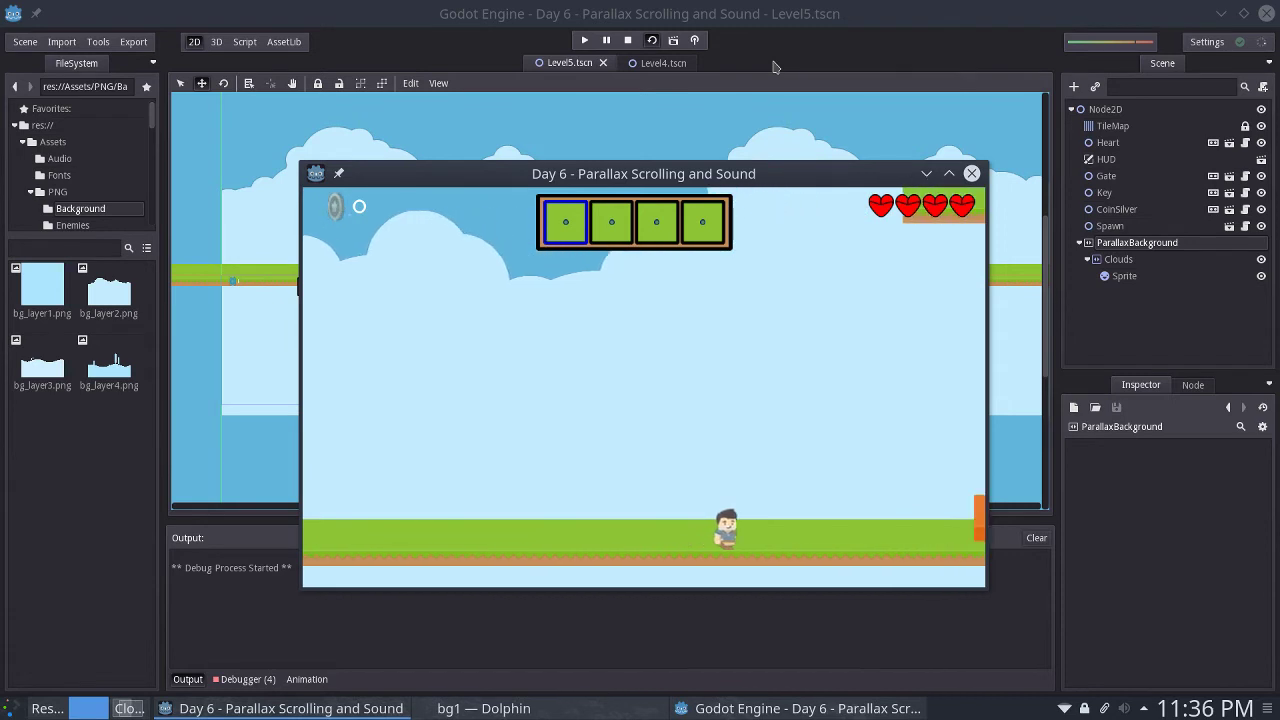
key("Right")
key("Left")
key("space")
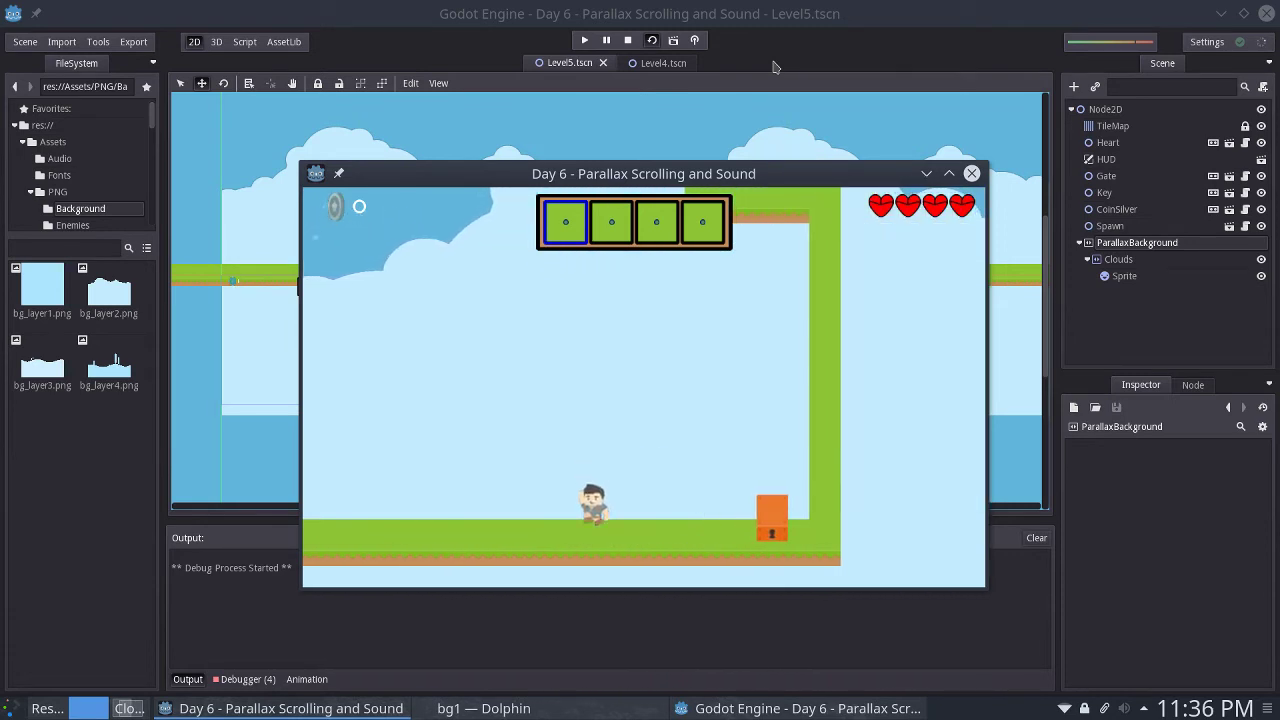
left_click(971, 174)
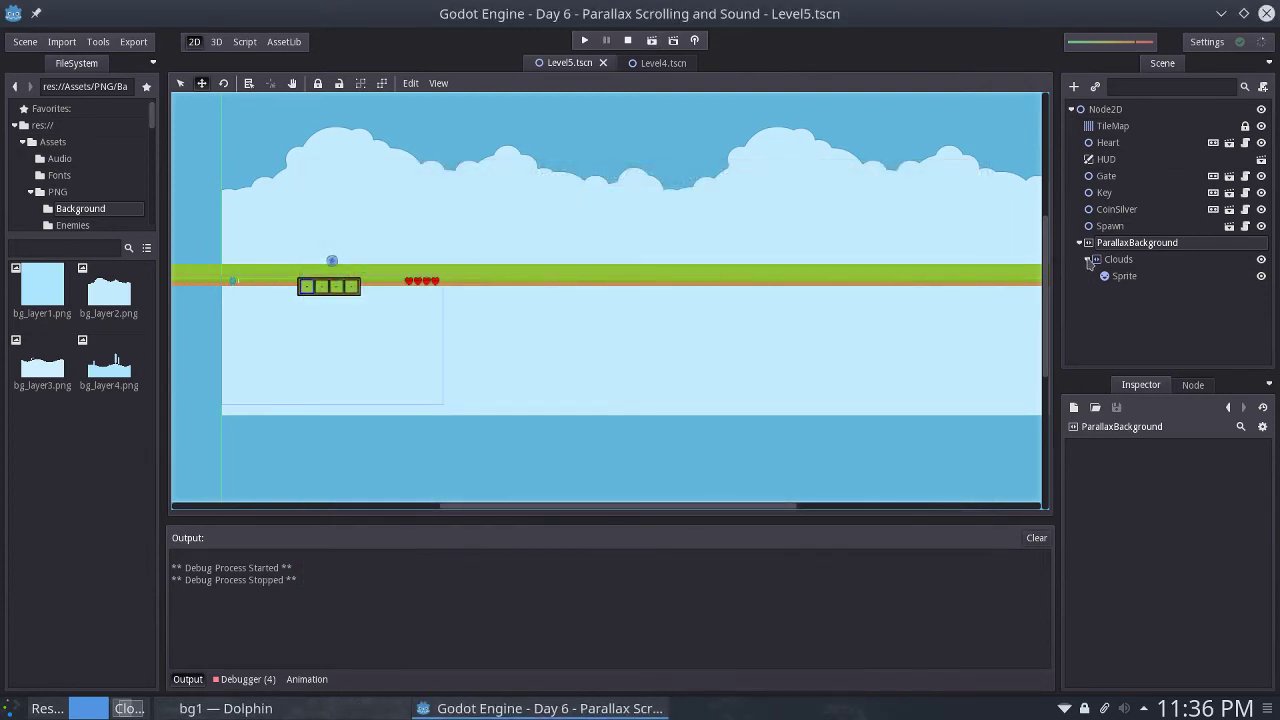
Step: Duplicate the Clouds layer under the ParallaxBackground and rename the copy Hills
left_click(1089, 262)
left_click(1138, 262)
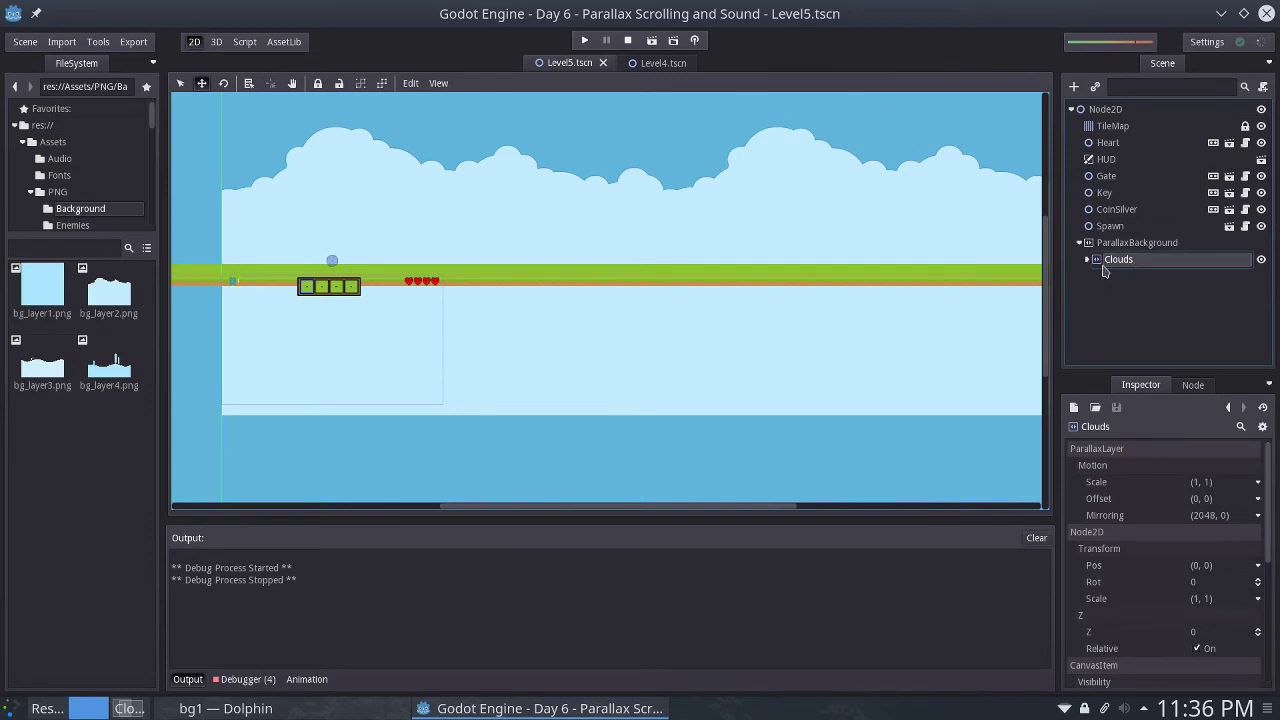
right_click(1100, 268)
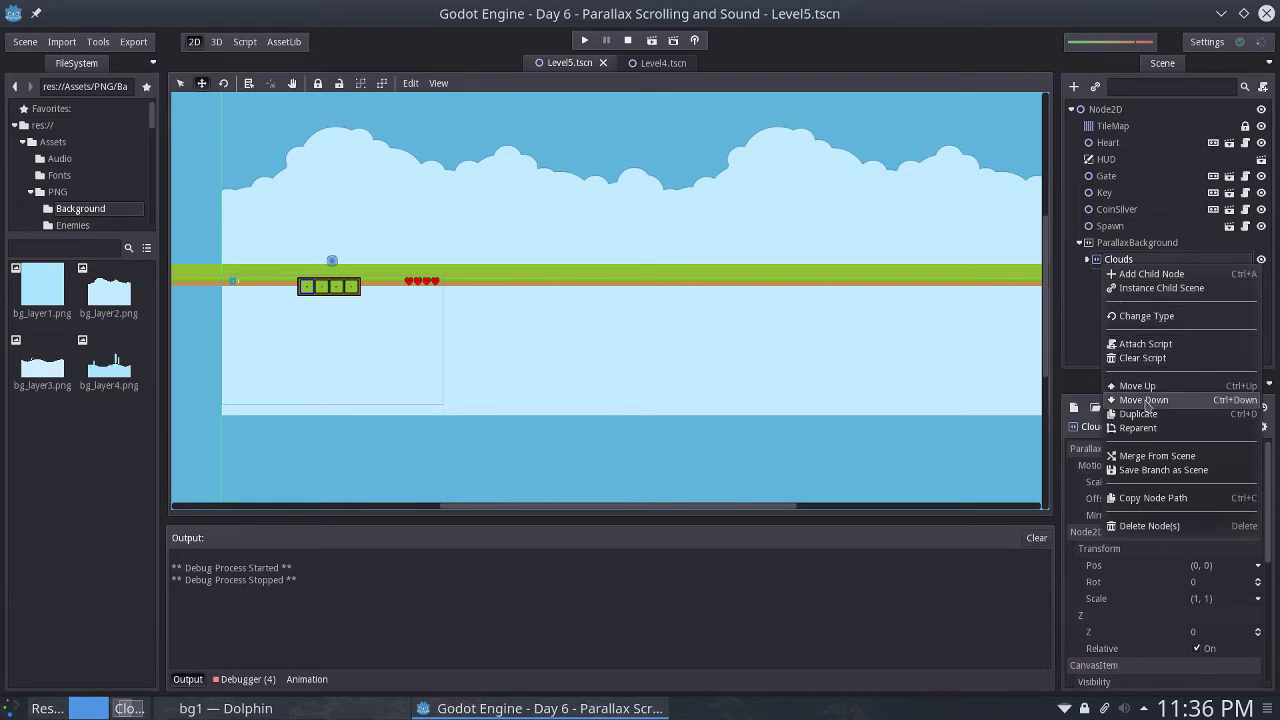
left_click(1137, 413)
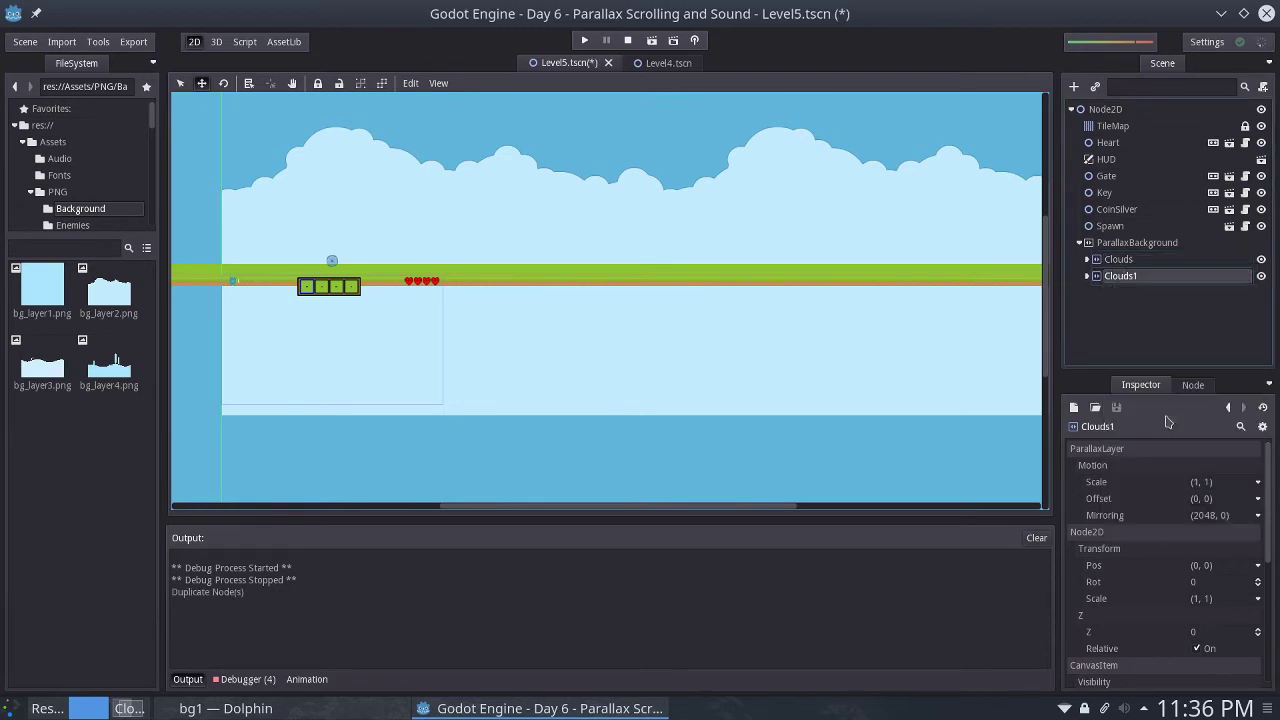
double_click(1148, 283)
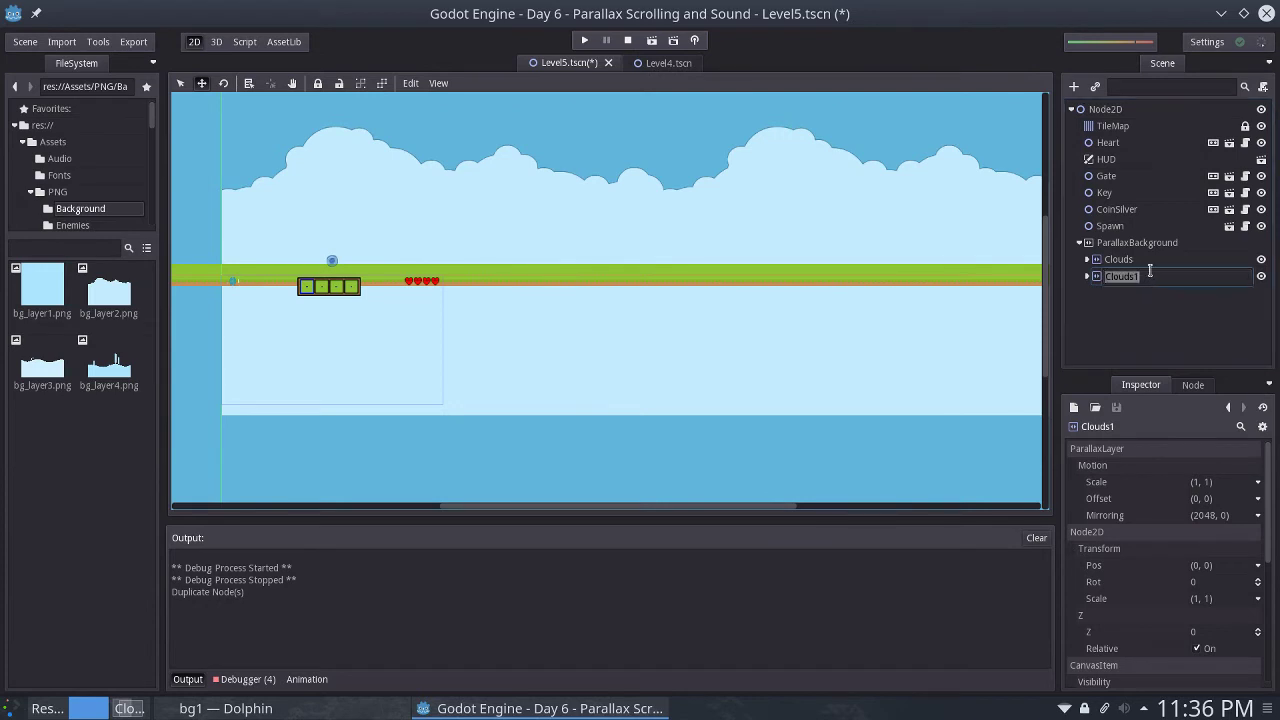
type("Hills")
key("Return")
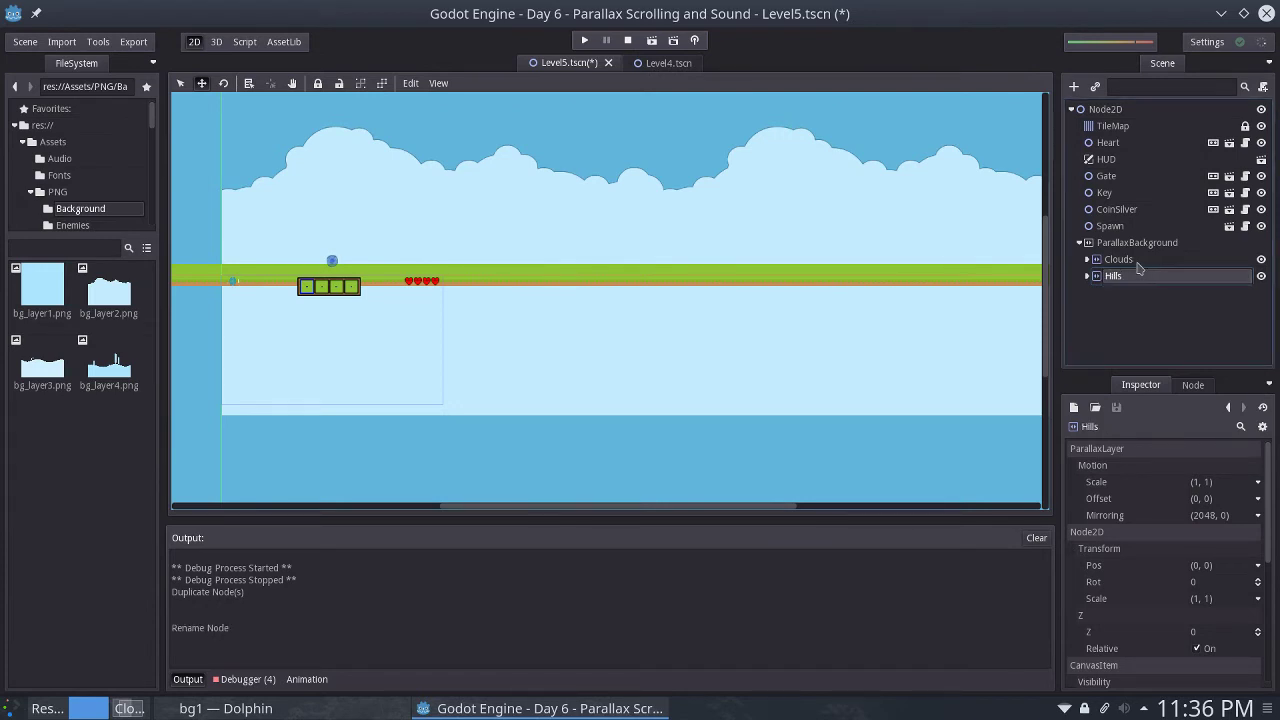
Step: Set the texture of the Hills layer's sprite to bg_layer3.png
left_click(1088, 277)
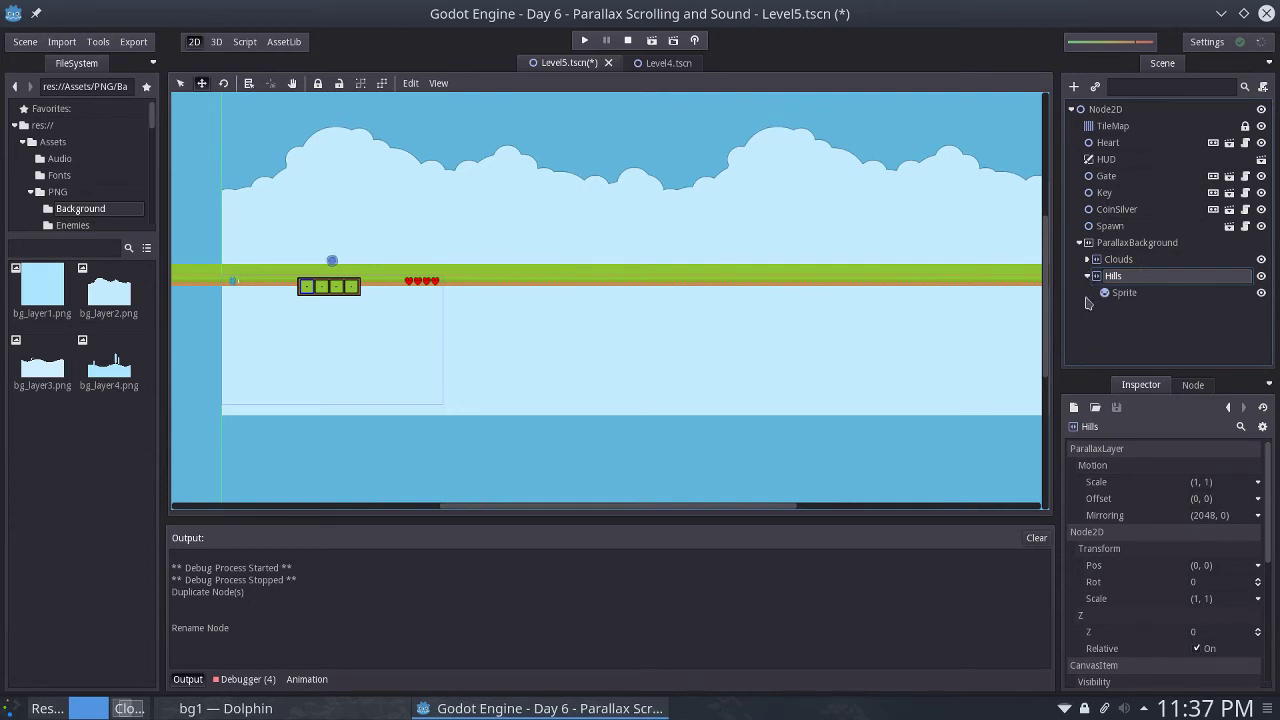
left_click(1136, 294)
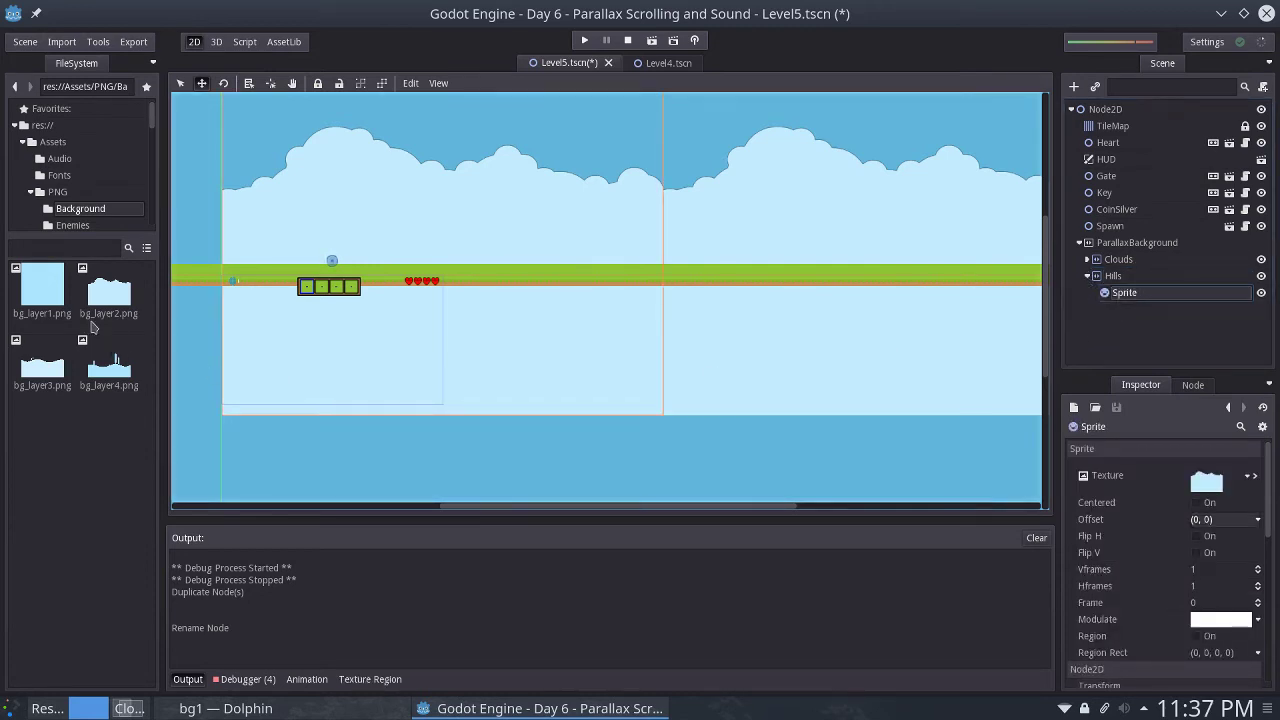
left_click_drag(44, 390, 1207, 483)
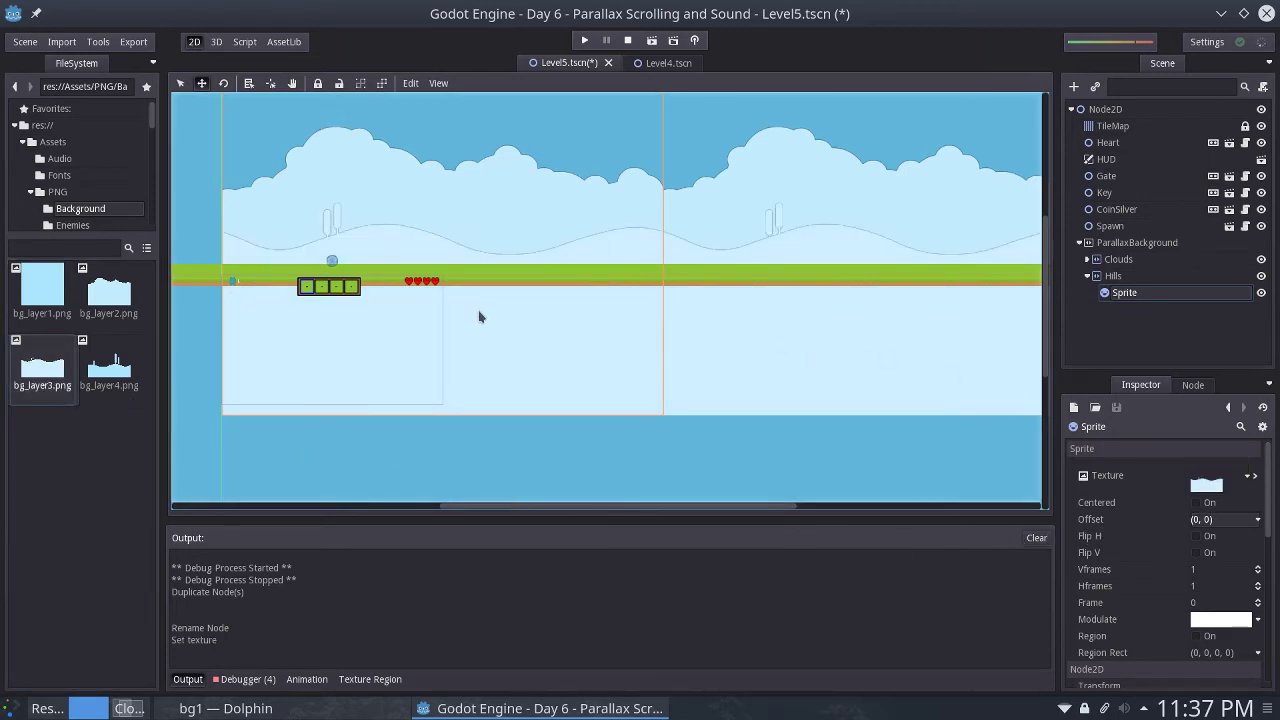
Step: Check the hill colours in the Level4 scene and modulate the Level5 Hills sprite to light green 82e279
left_click(664, 63)
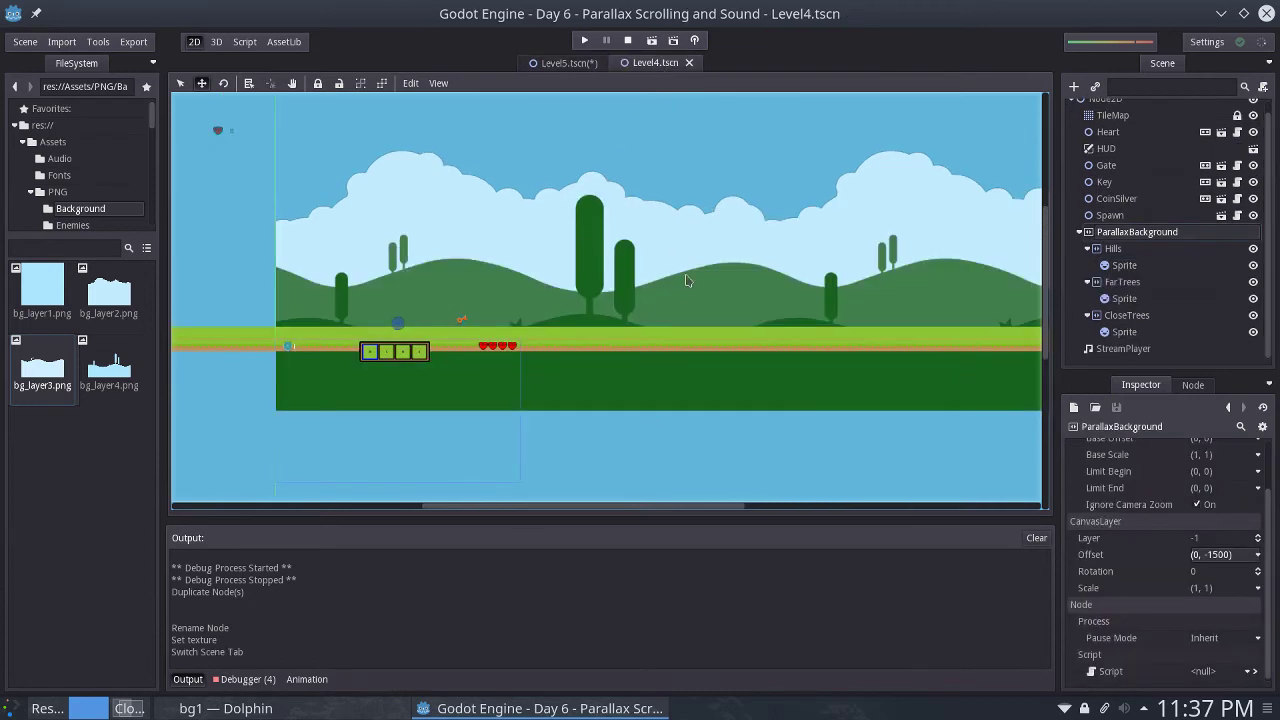
left_click(560, 63)
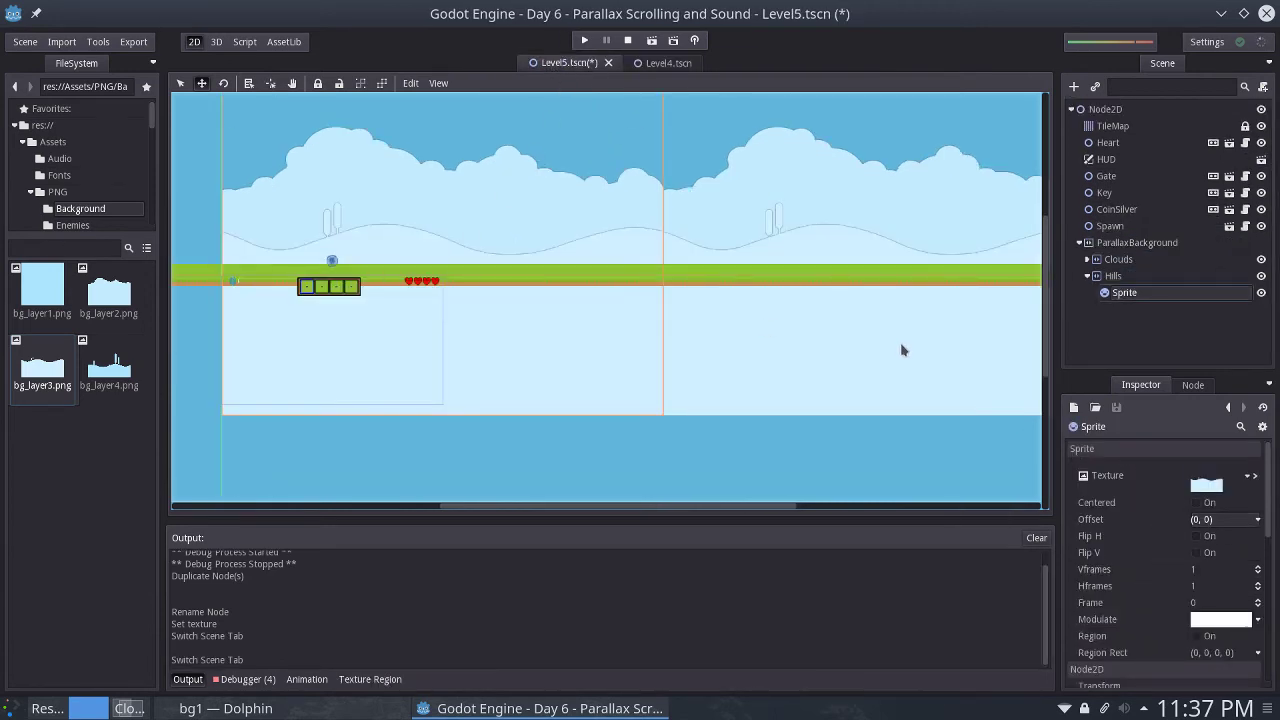
left_click(1106, 293)
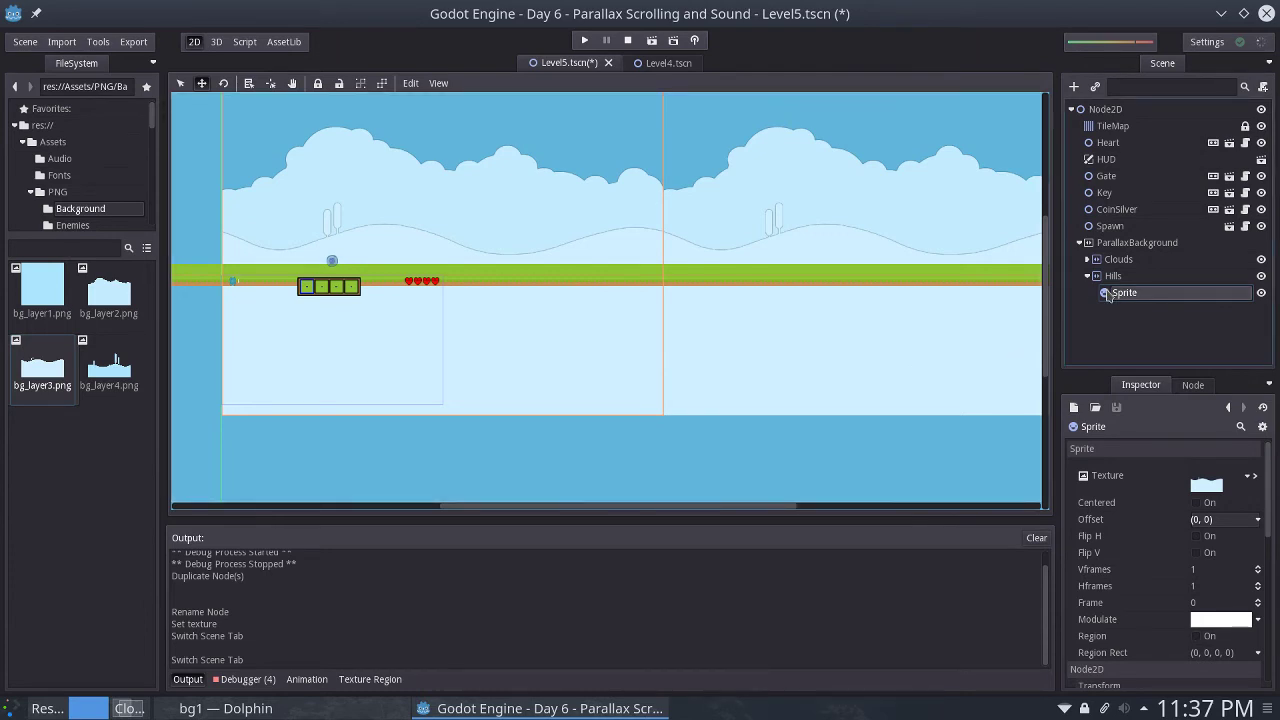
left_click(1242, 625)
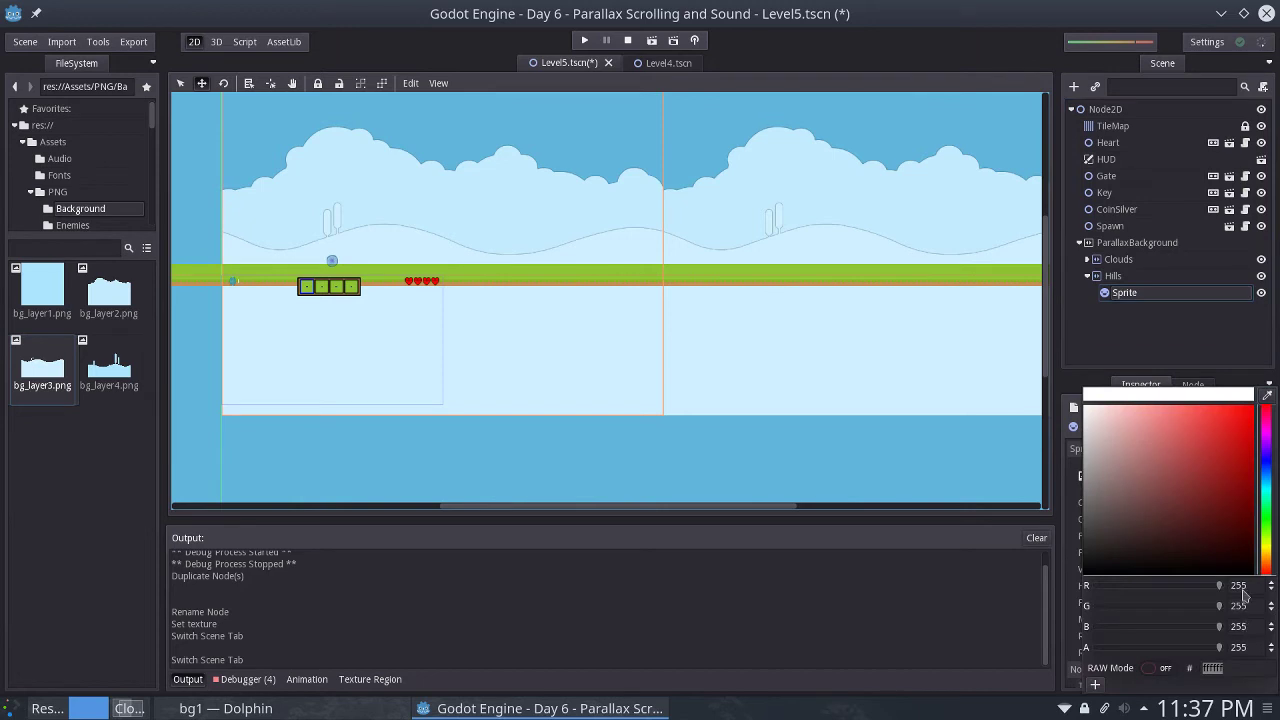
mouse_move(1265, 522)
left_mouse_down()
mouse_move(1265, 508)
mouse_move(1268, 535)
mouse_move(1268, 521)
left_mouse_up()
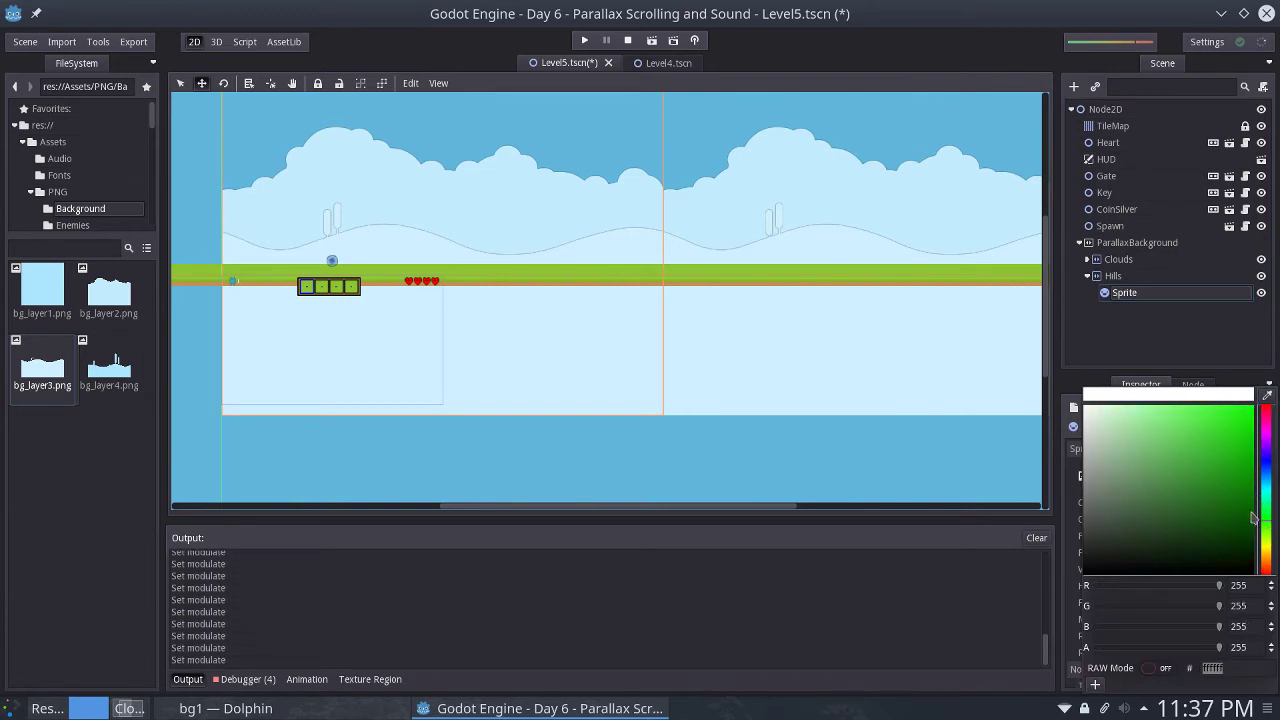
left_click_drag(1220, 438, 1163, 430)
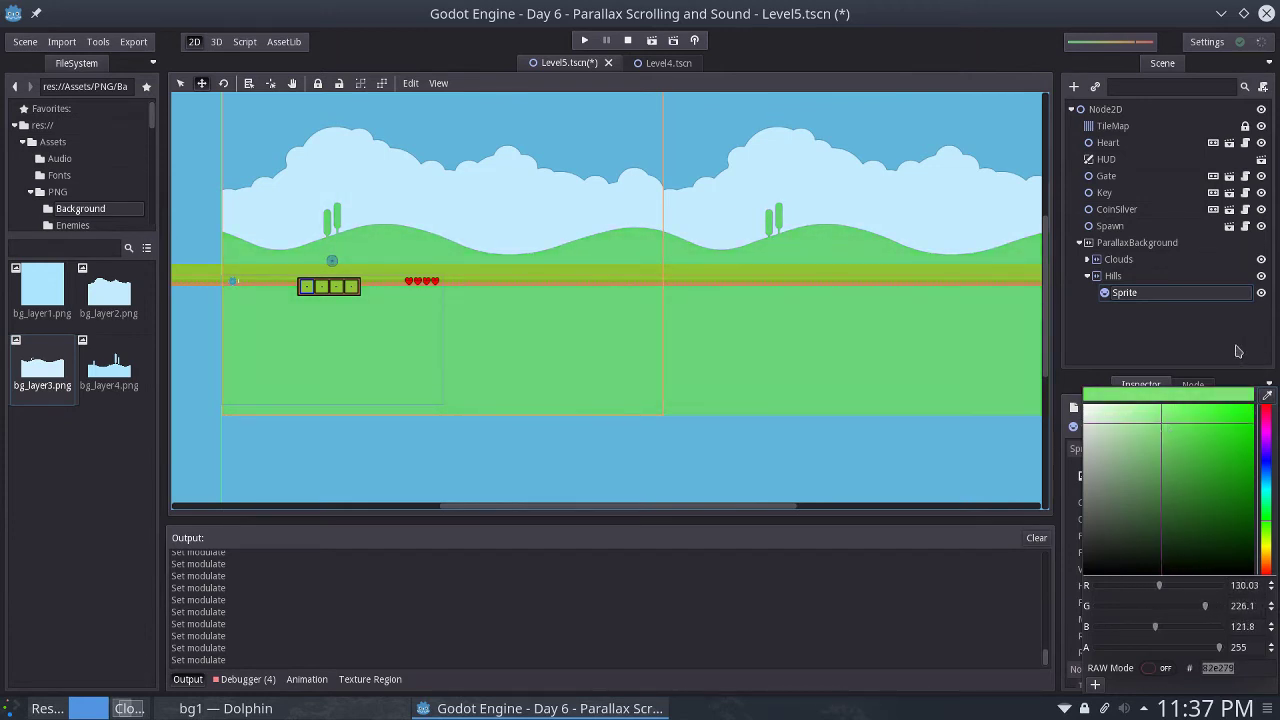
left_click(852, 343)
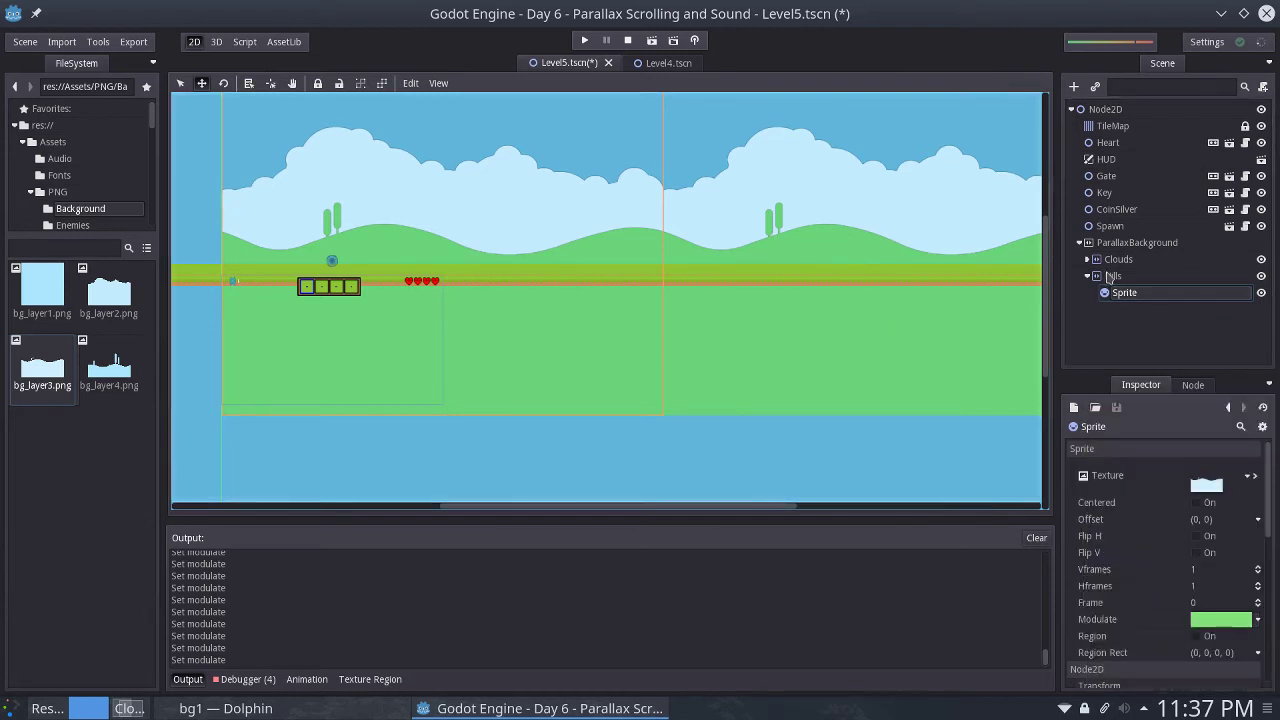
Step: Duplicate the Hills layer under the ParallaxBackground and rename the copy Trees
left_click(1087, 276)
double_click(1110, 277)
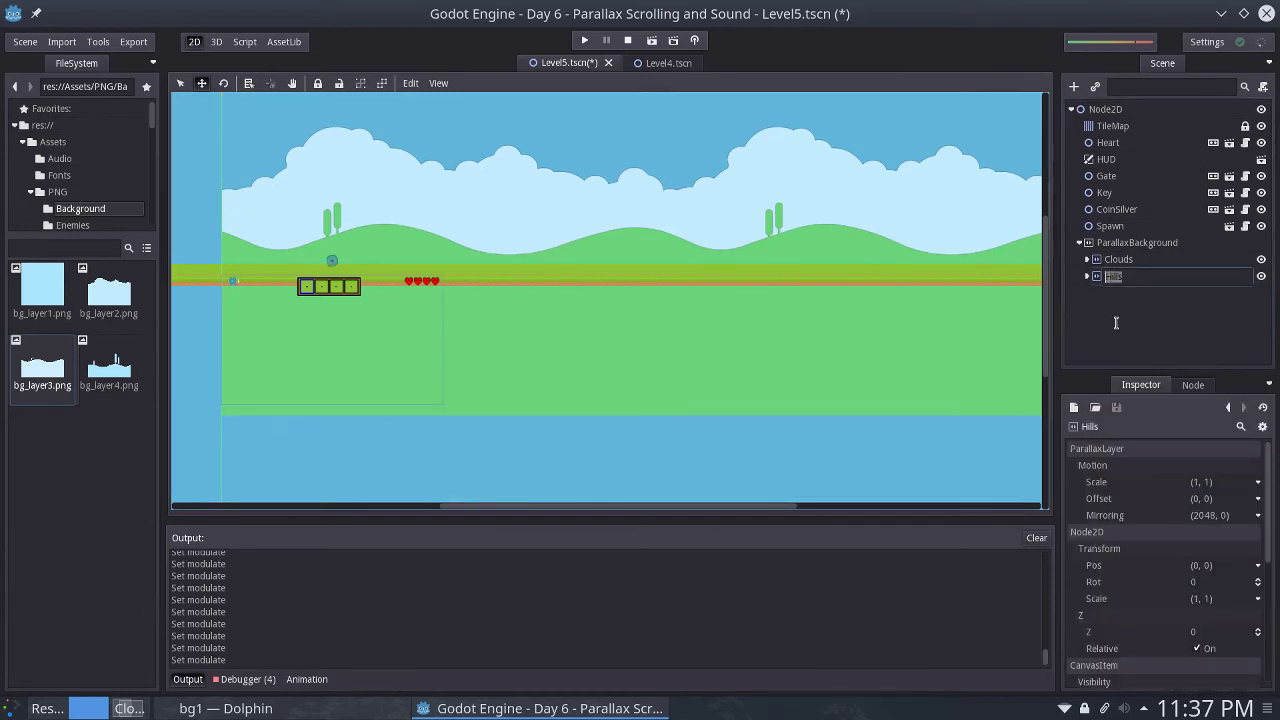
left_click(1101, 291)
key("ctrl+d")
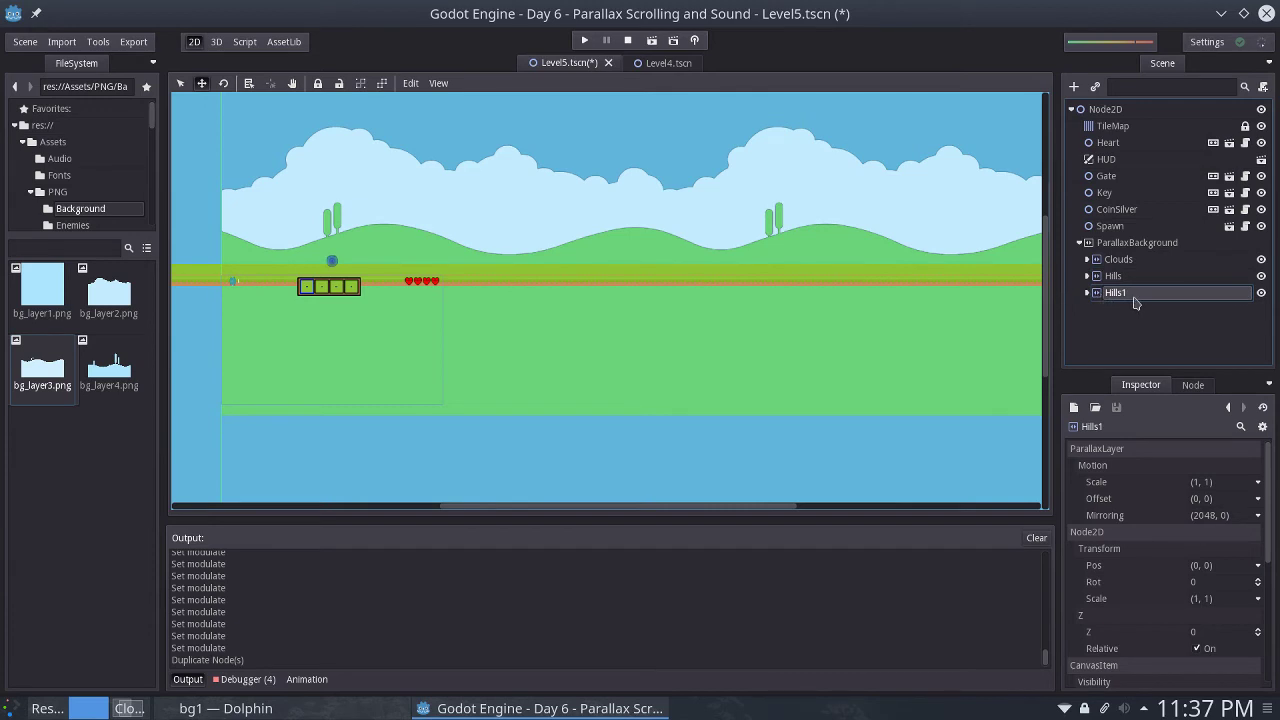
double_click(1123, 293)
type("T")
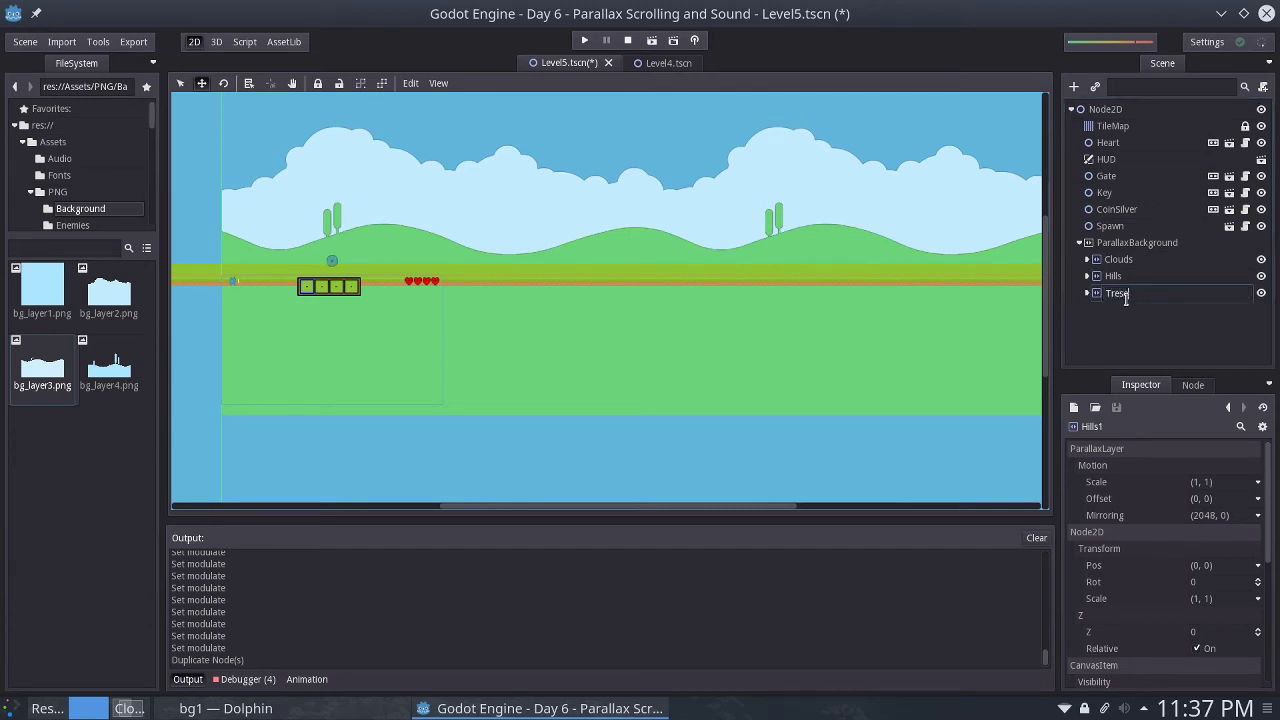
type("rees")
key("Return")
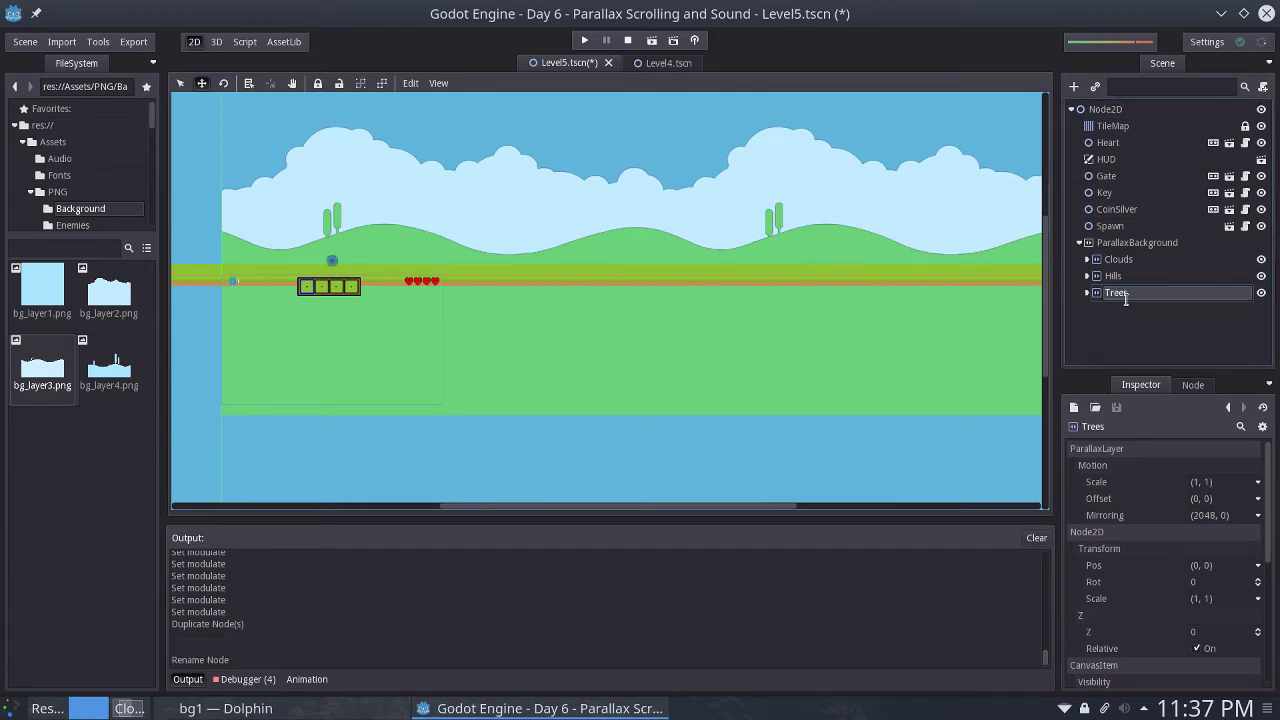
Step: Set the texture of the Trees layer's sprite to bg_layer4.png
left_click(1087, 293)
left_click(1124, 309)
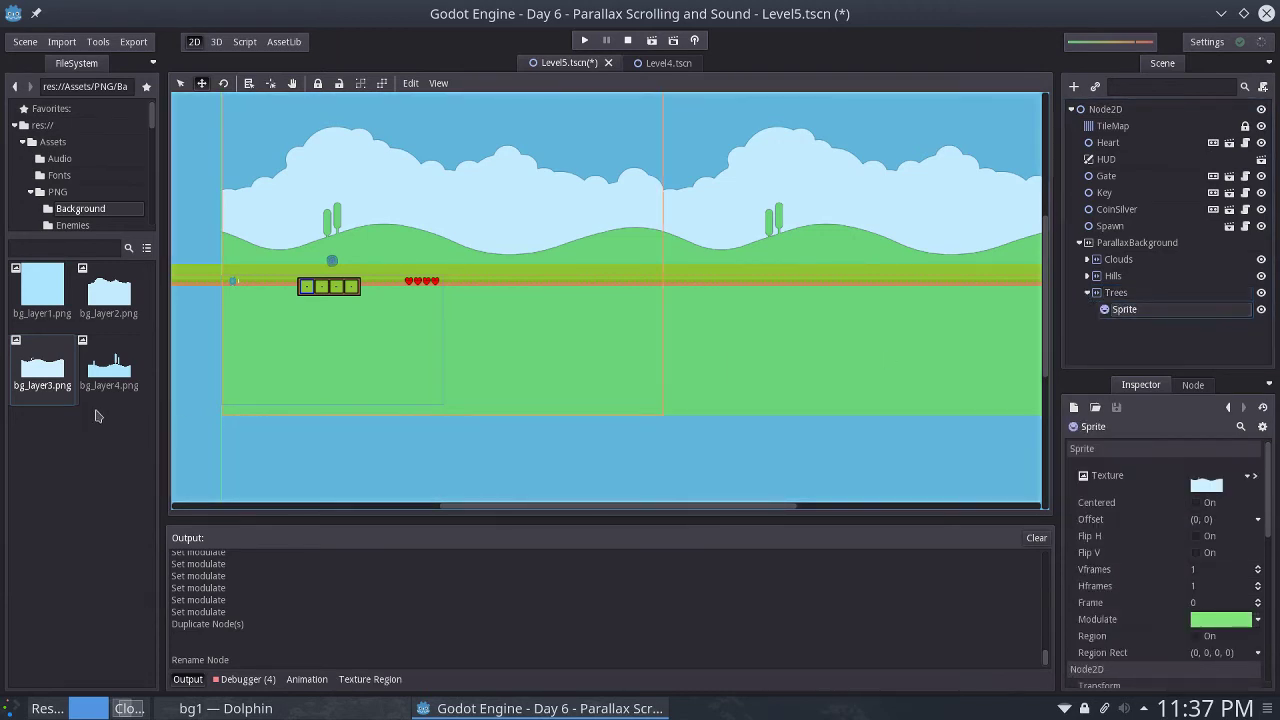
left_click_drag(109, 368, 1214, 482)
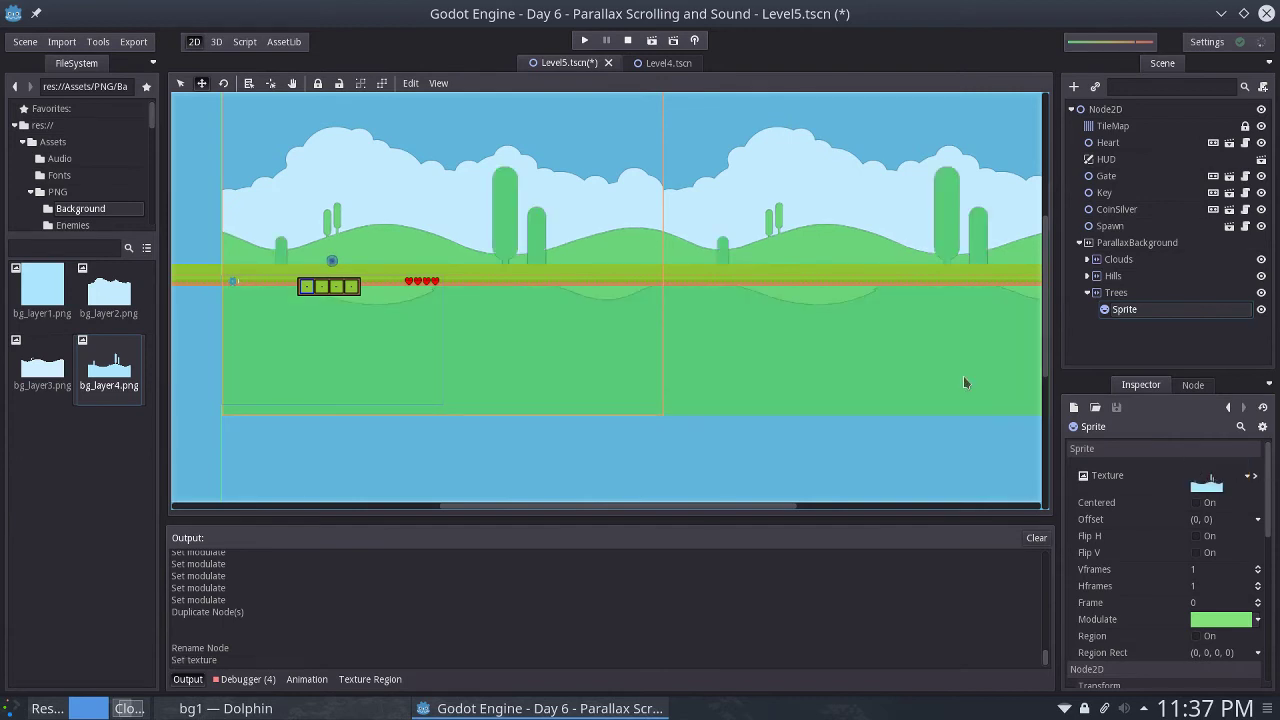
Step: Modulate the Trees layer's sprite to dark green 14630d
left_click(1254, 622)
left_click_drag(1233, 566, 1233, 514)
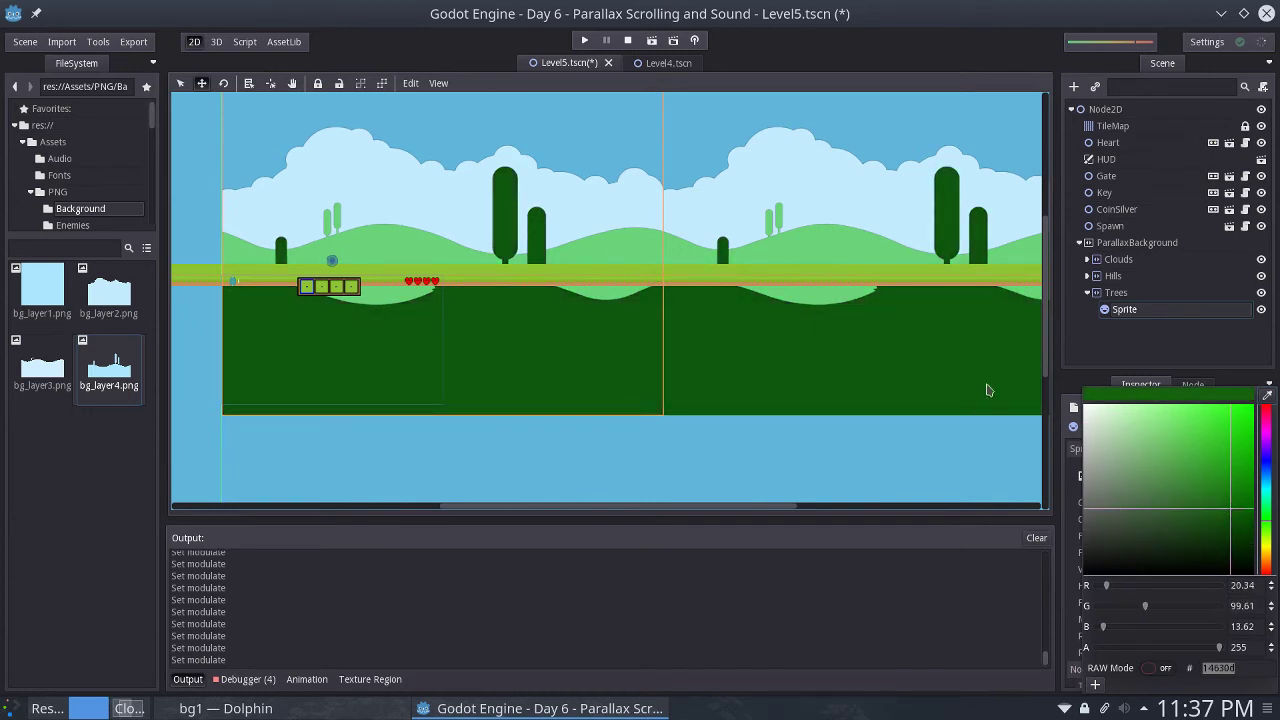
left_click(1138, 325)
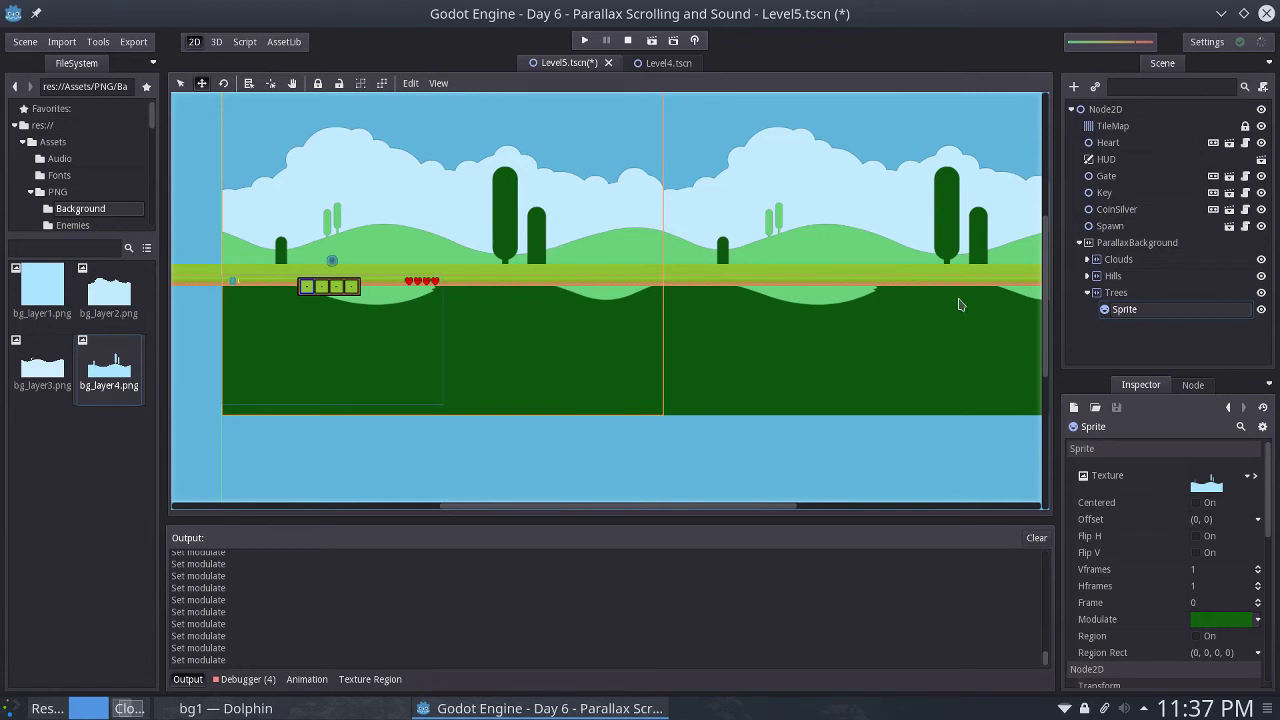
Step: Set the Trees layer's vertical position to -200 and collapse the layer in the scene tree
left_click(1113, 293)
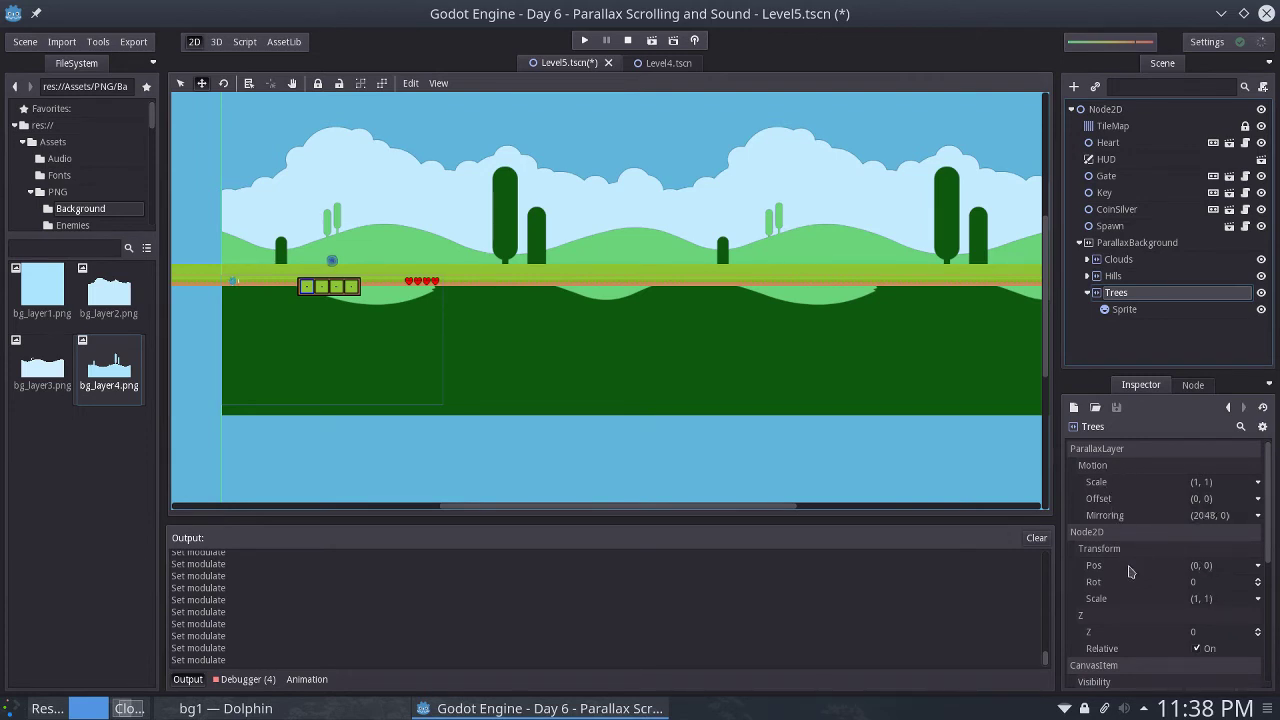
left_click(1203, 567)
left_click(1230, 585)
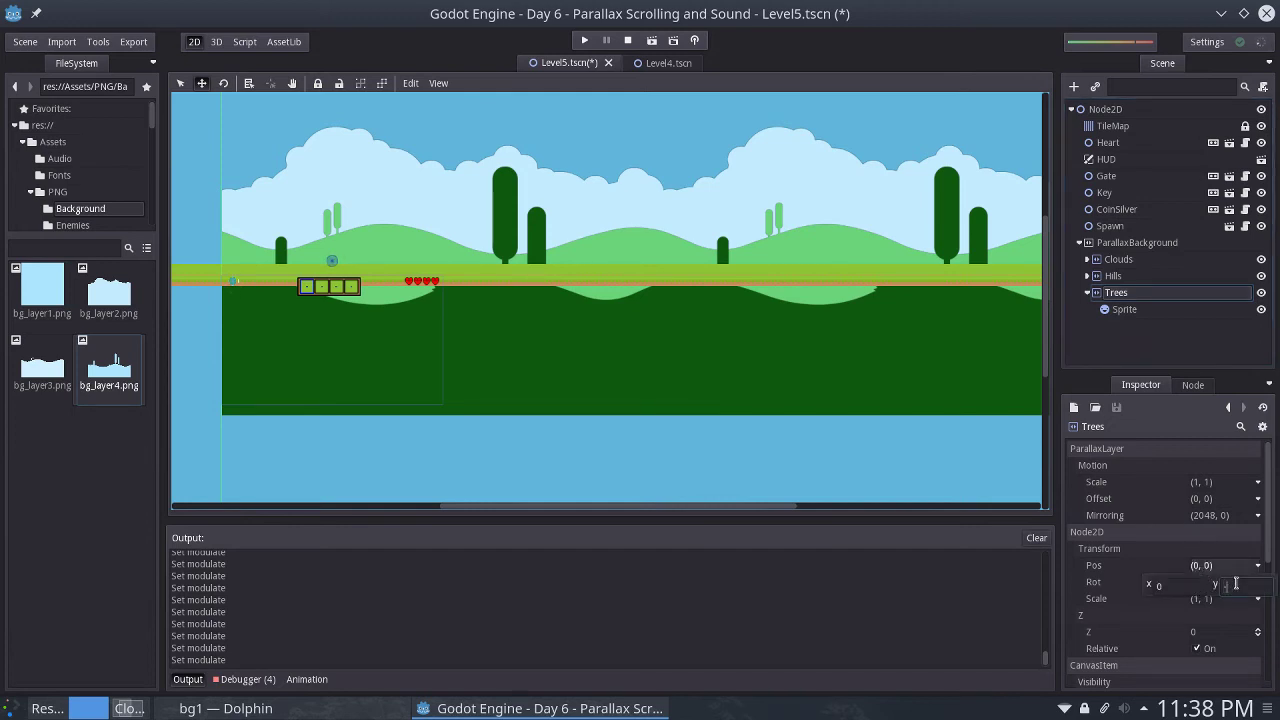
type("-2003")
key("Return")
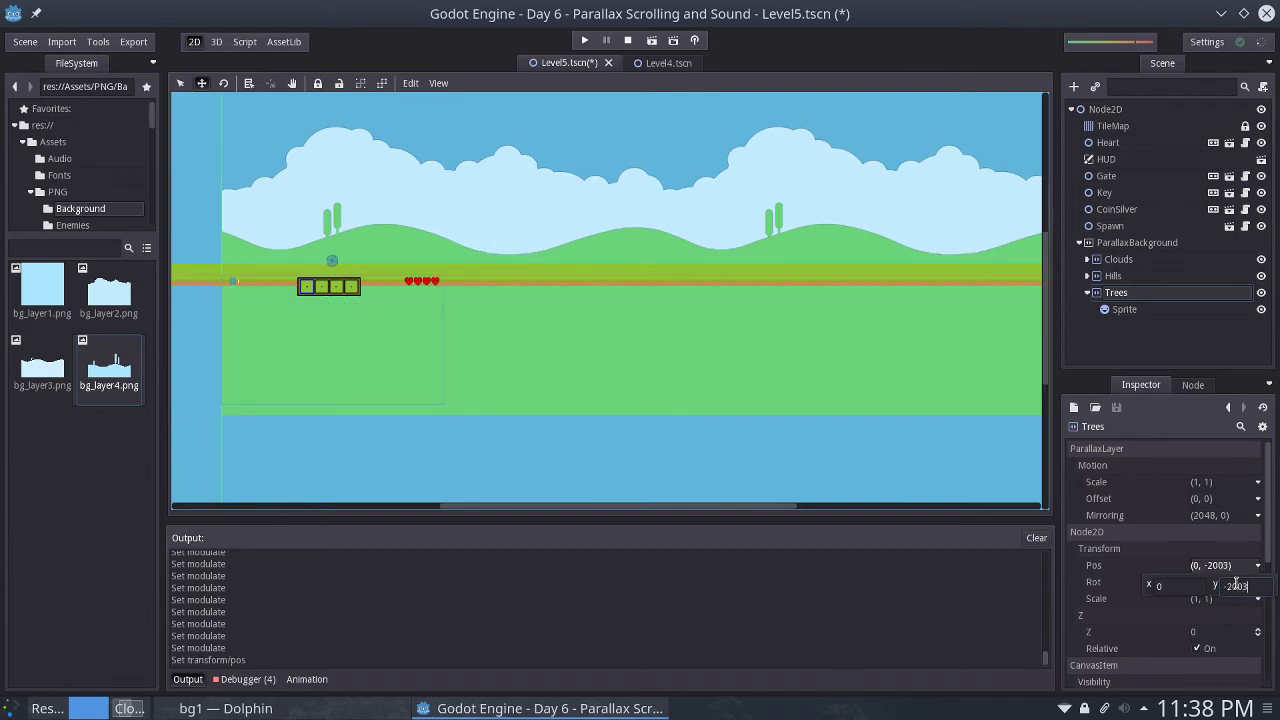
key("BackSpace")
key("Return")
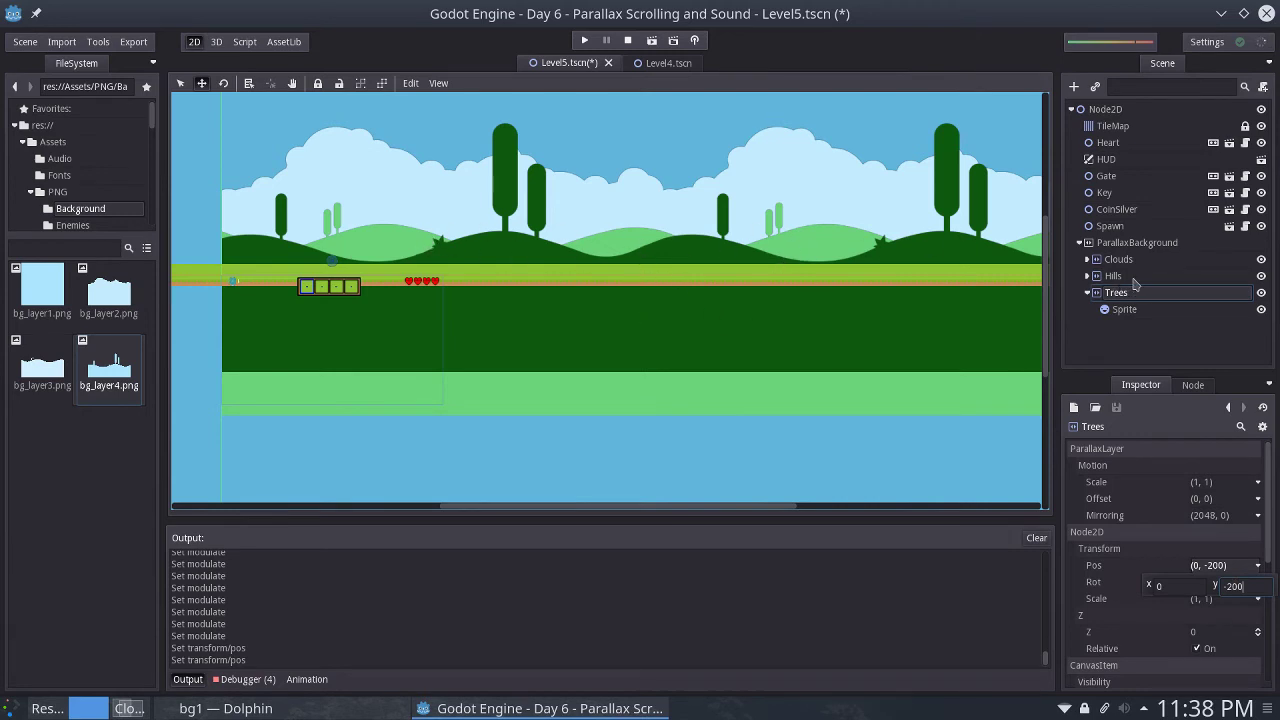
left_click(1088, 292)
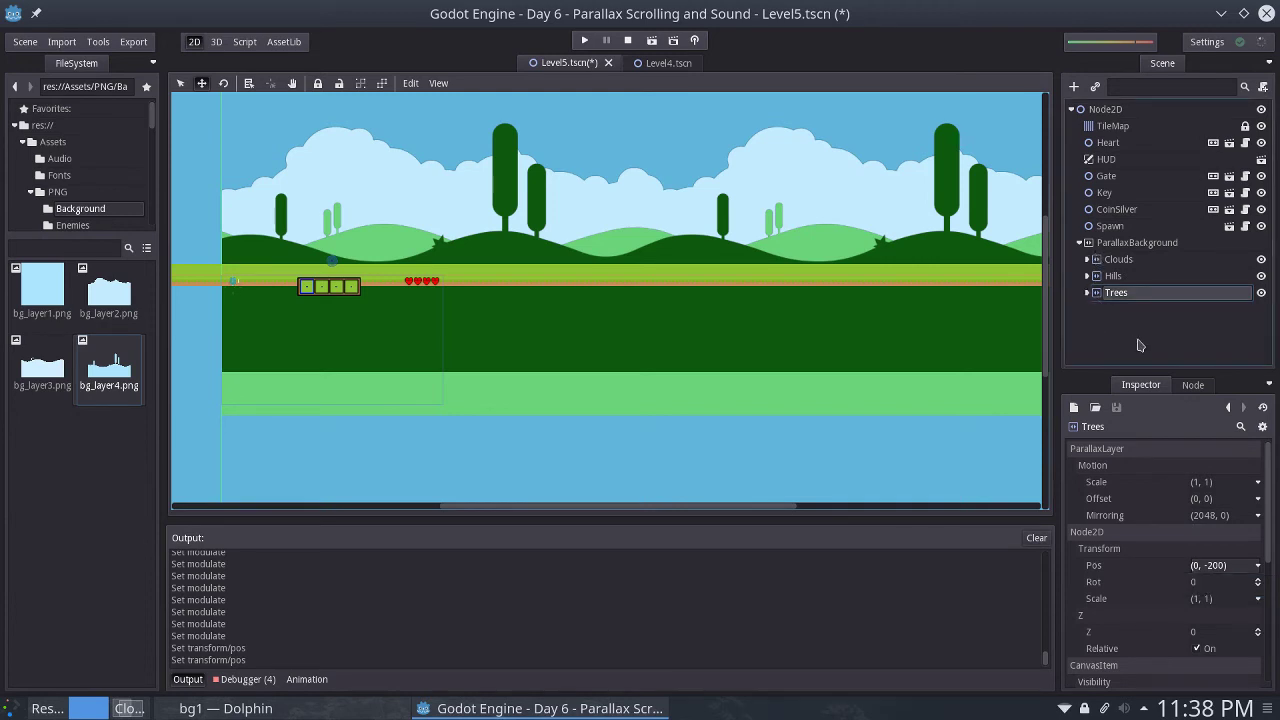
Step: Try reordering the layers under the ParallaxBackground, such as Trees above Hills, and restore the Clouds, Hills, Trees order
left_click_drag(1127, 297, 1129, 285)
left_click_drag(1126, 269, 1126, 267)
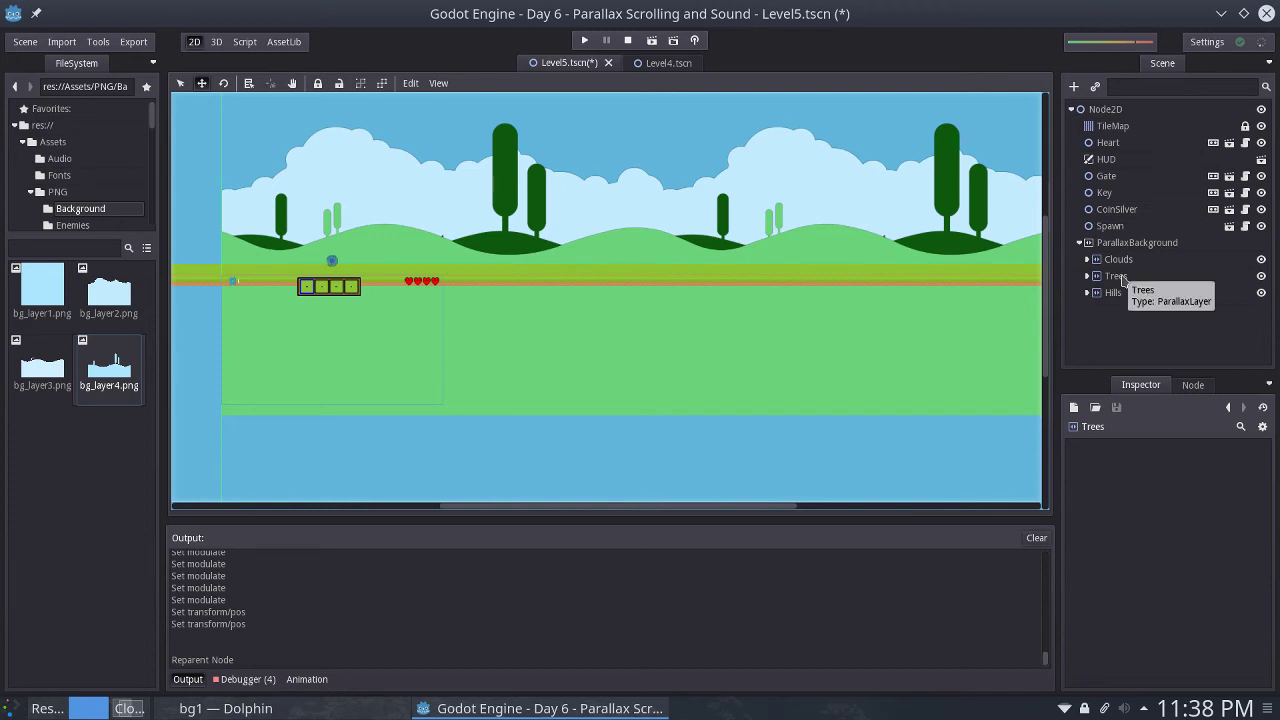
left_click_drag(1123, 280, 1124, 307)
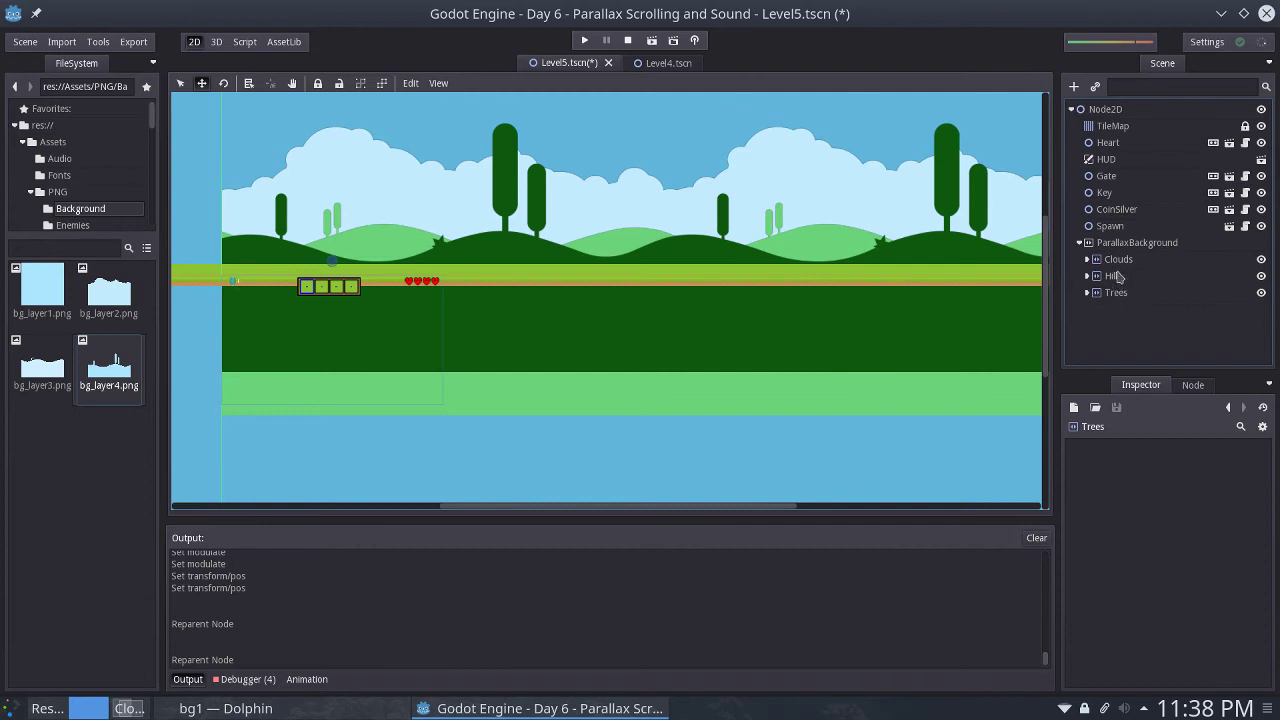
mouse_move(1122, 260)
left_mouse_down()
mouse_move(1126, 306)
mouse_move(1118, 259)
left_mouse_up()
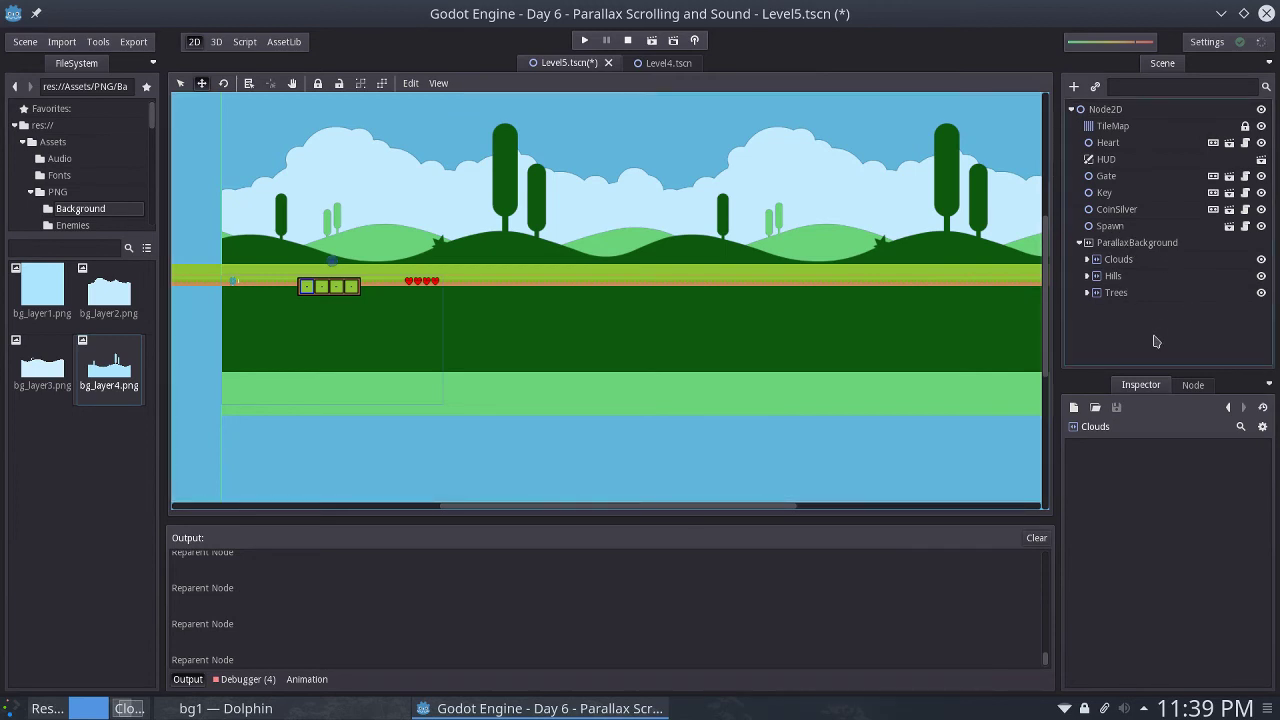
left_click(1087, 293)
left_click(1087, 276)
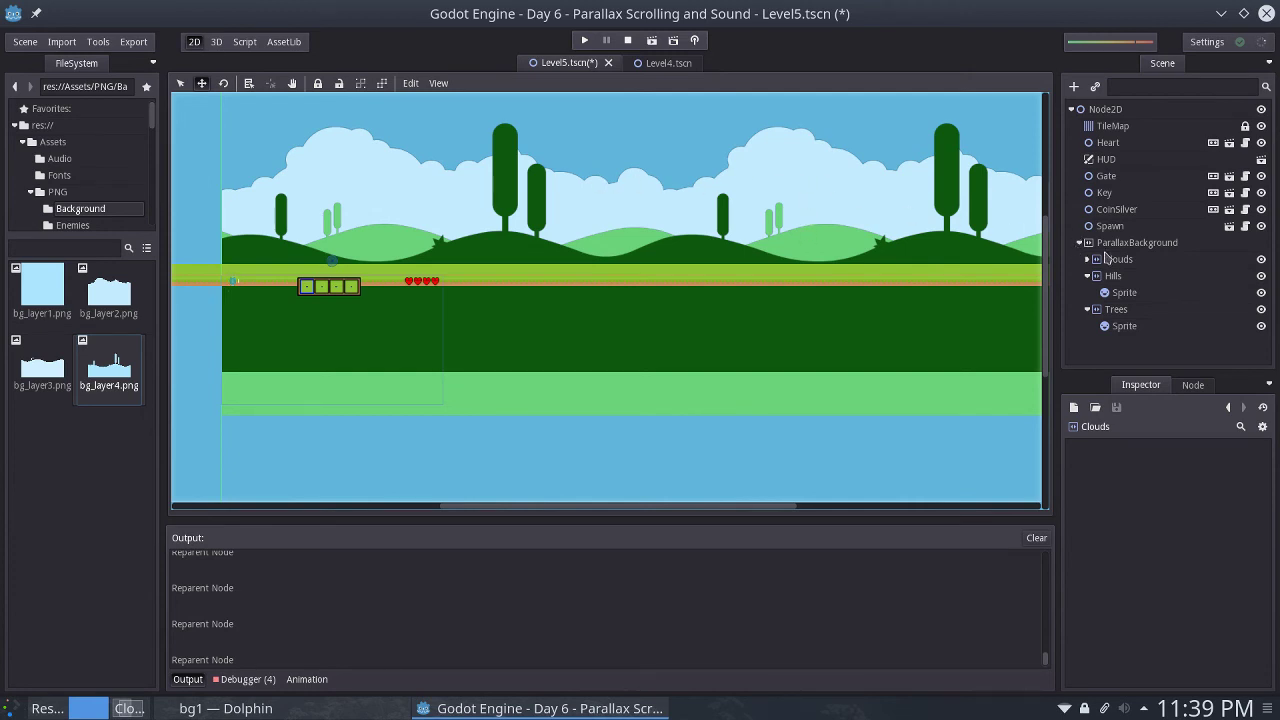
left_click(1087, 275)
left_click(1087, 292)
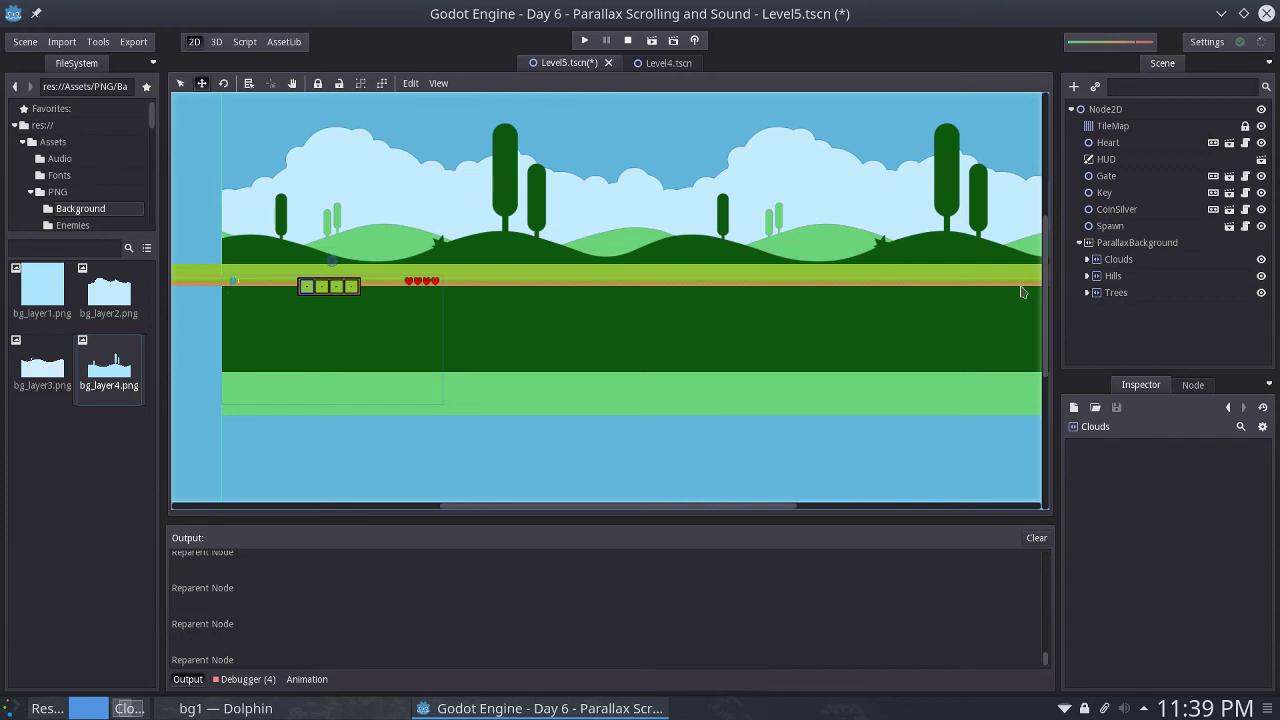
Step: Set the Hills layer's horizontal motion scale to 0.5
left_click(1087, 292)
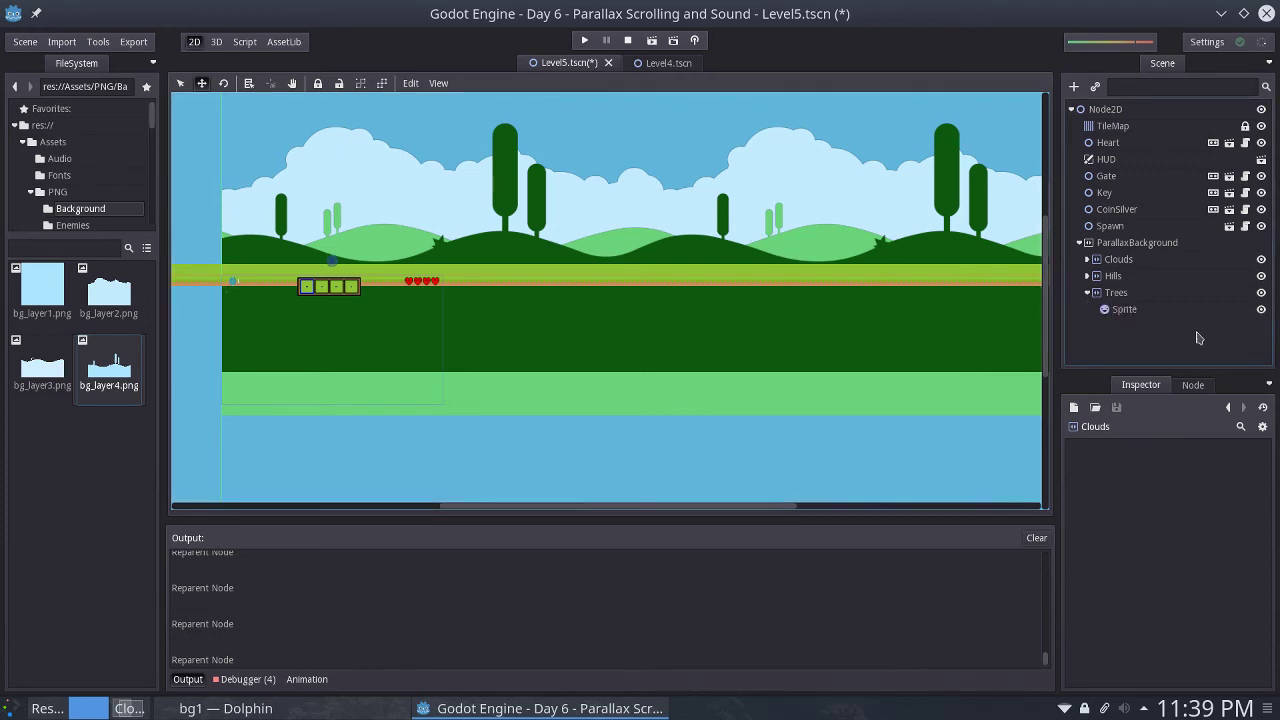
left_click(1118, 293)
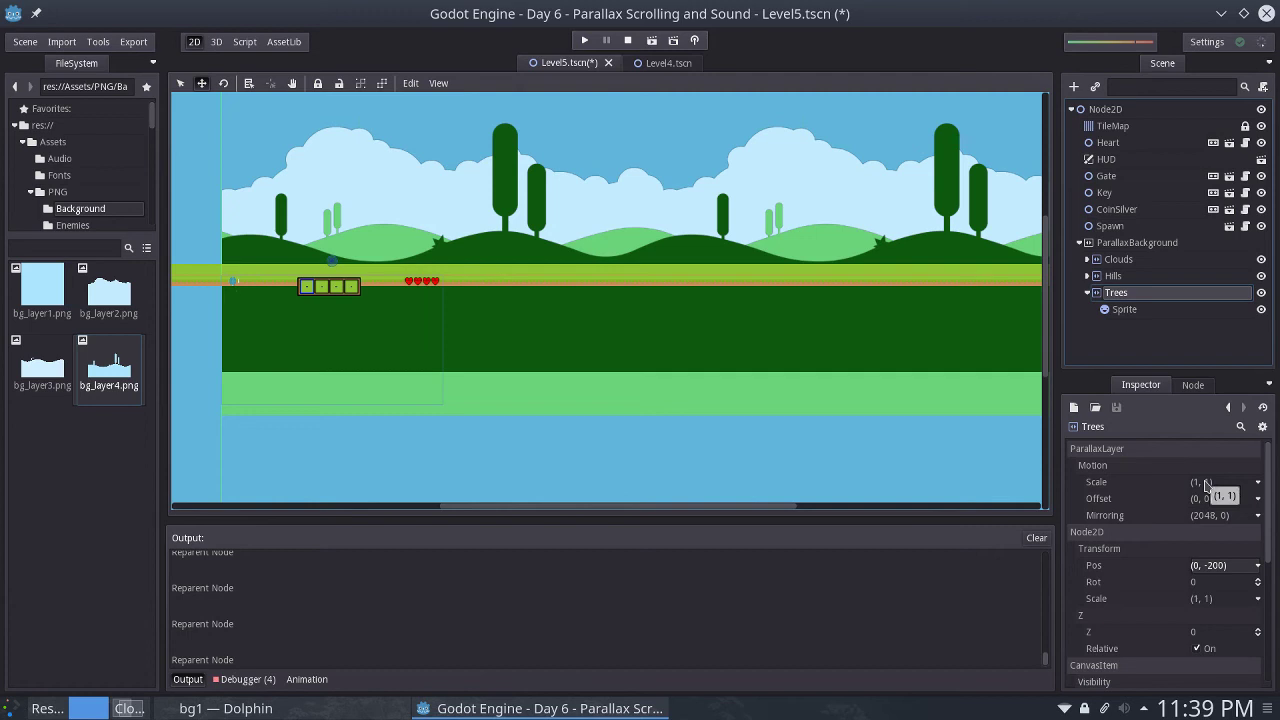
left_click(1087, 275)
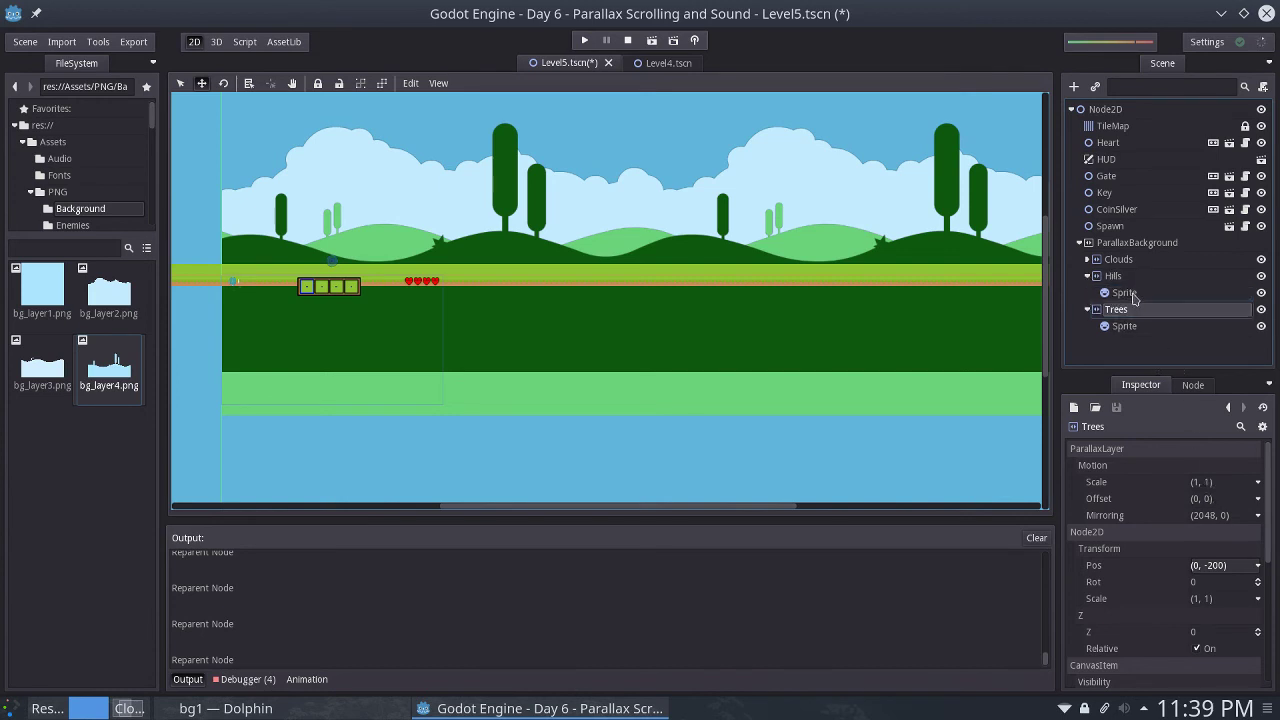
left_click(1130, 277)
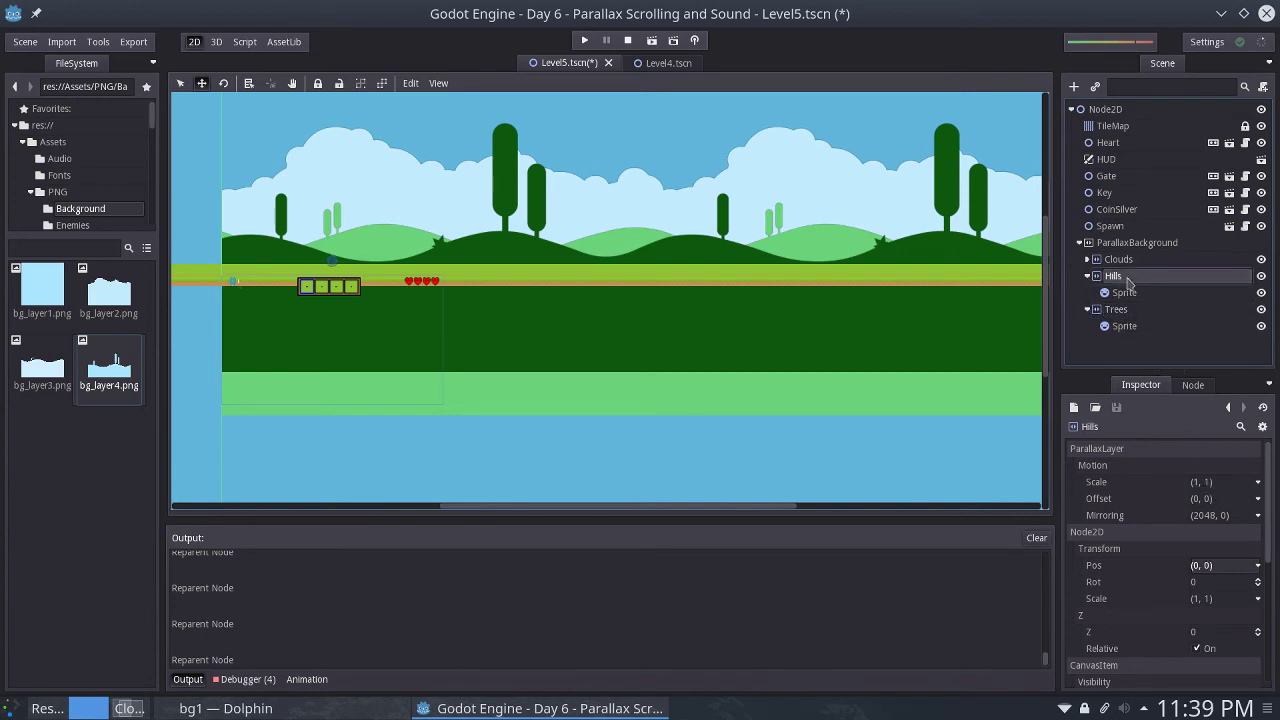
left_click(1199, 484)
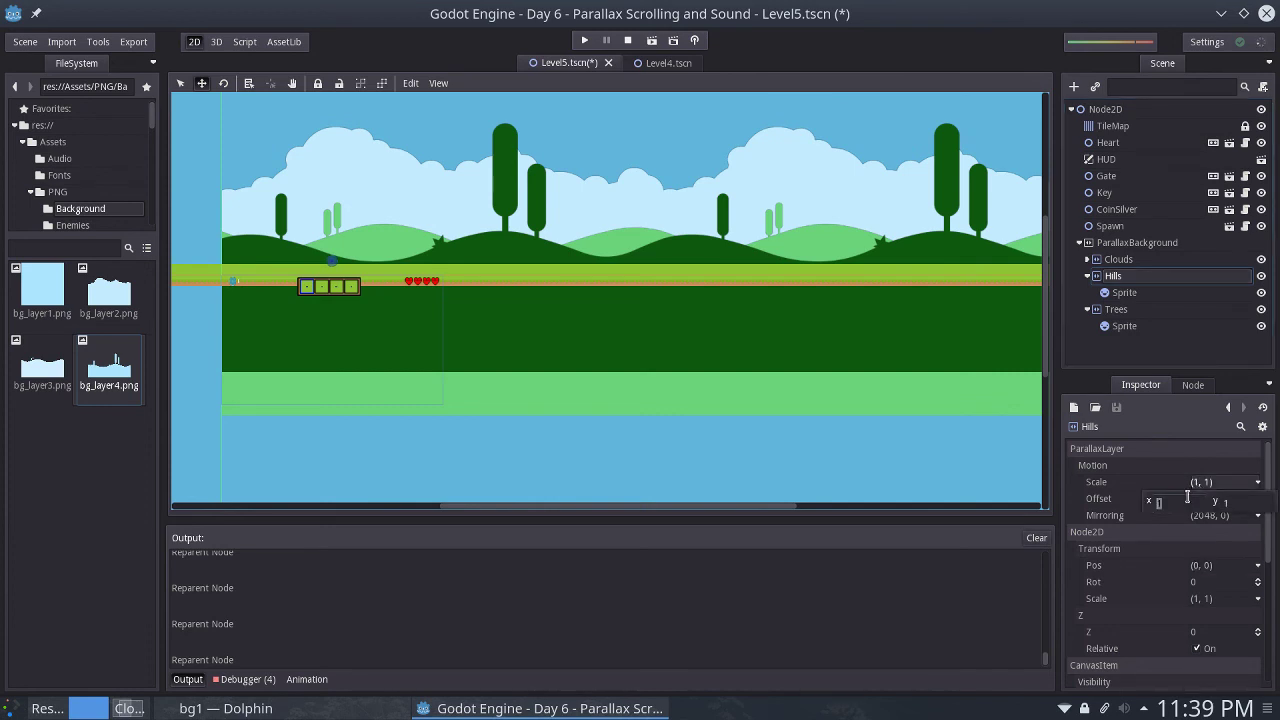
key("BackSpace")
key("Return")
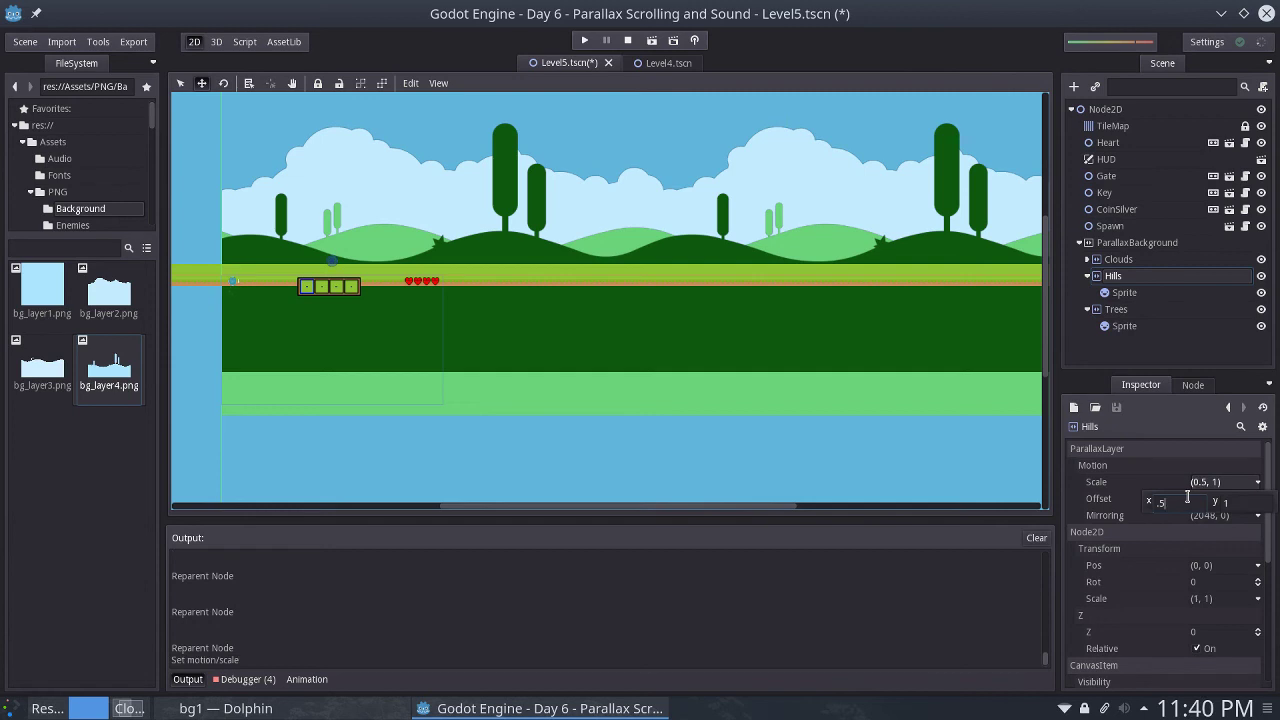
left_click(1099, 281)
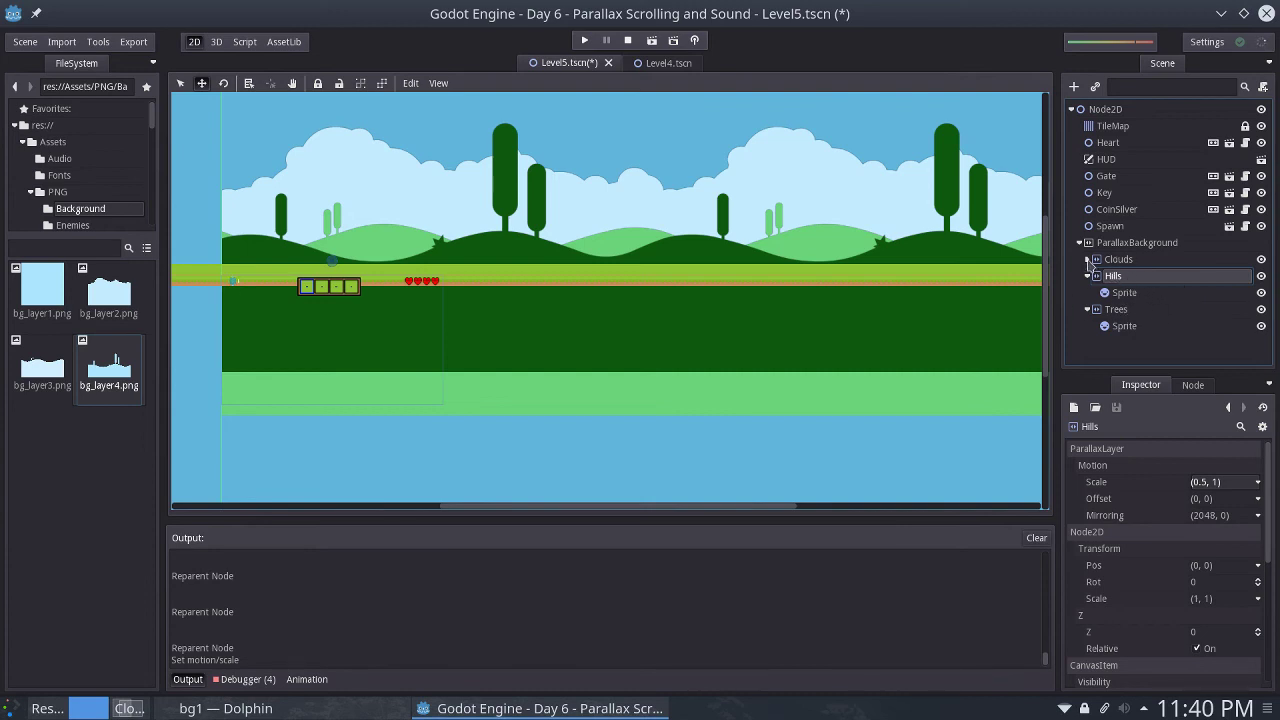
Step: Set the Clouds layer's horizontal motion scale to 0.25 and collapse the Hills and Trees layers in the scene tree
left_click(1120, 263)
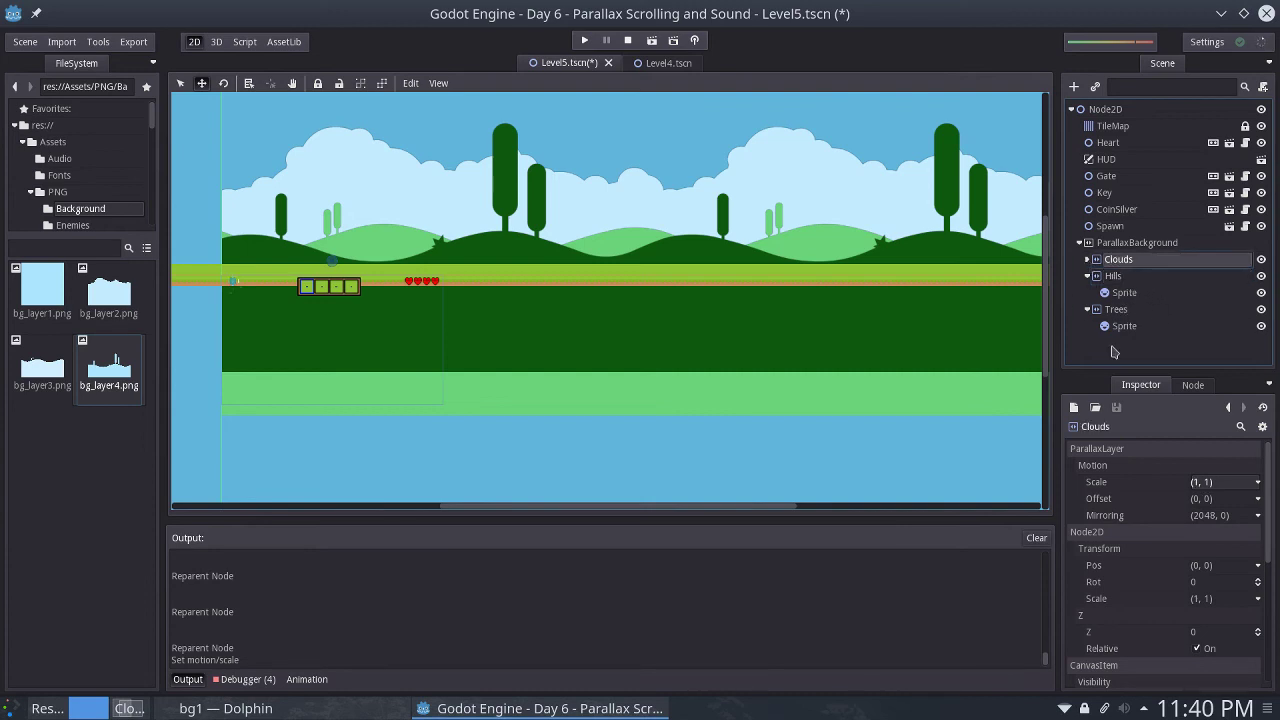
left_click(1203, 482)
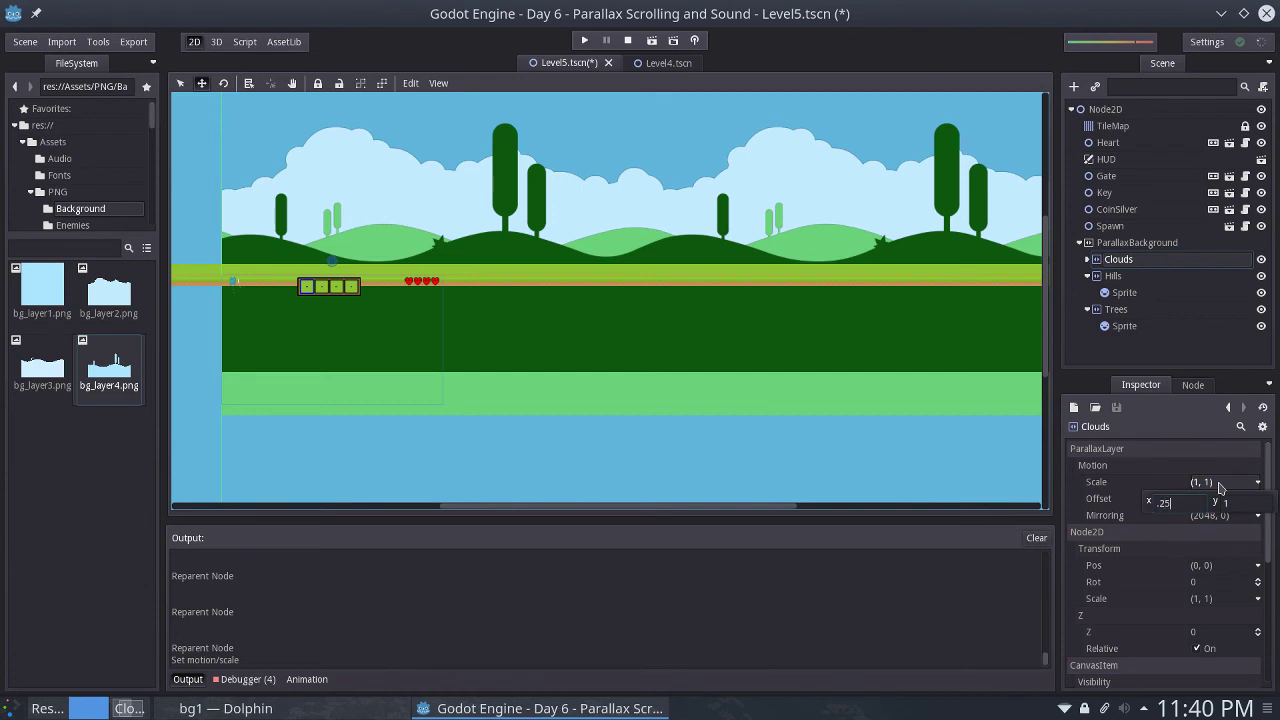
key("Return")
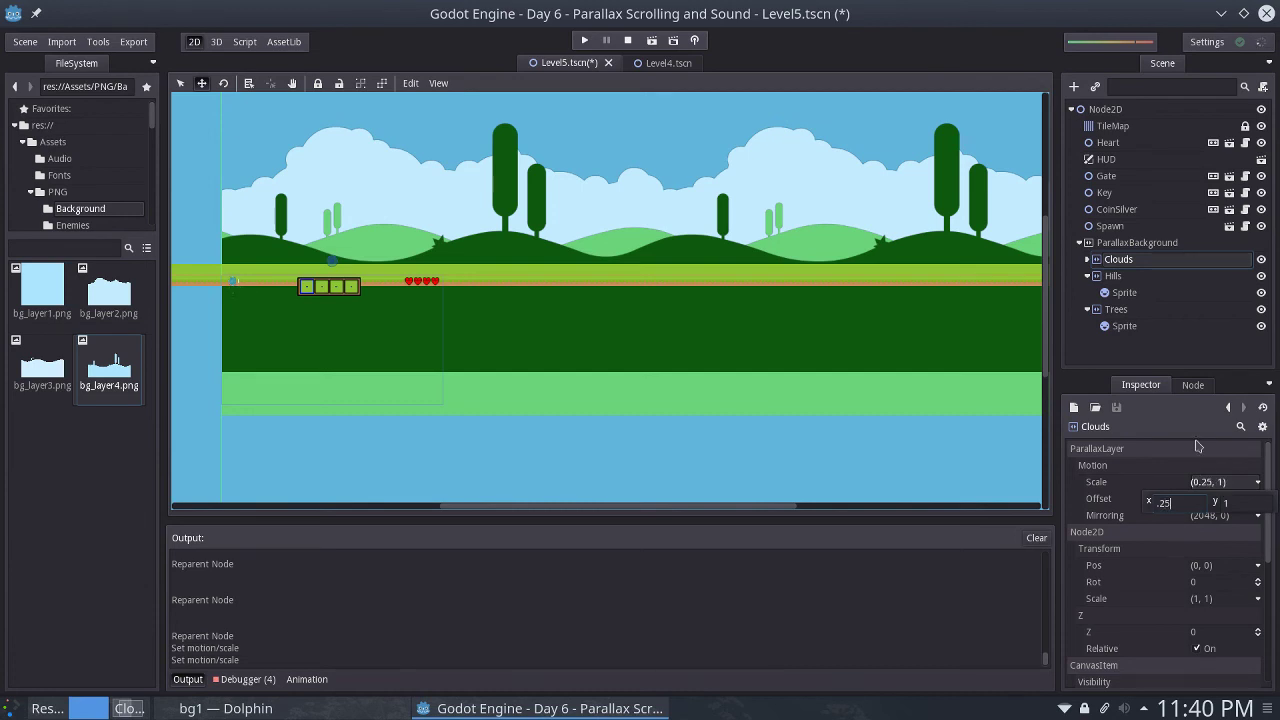
left_click(1087, 276)
left_click(1087, 292)
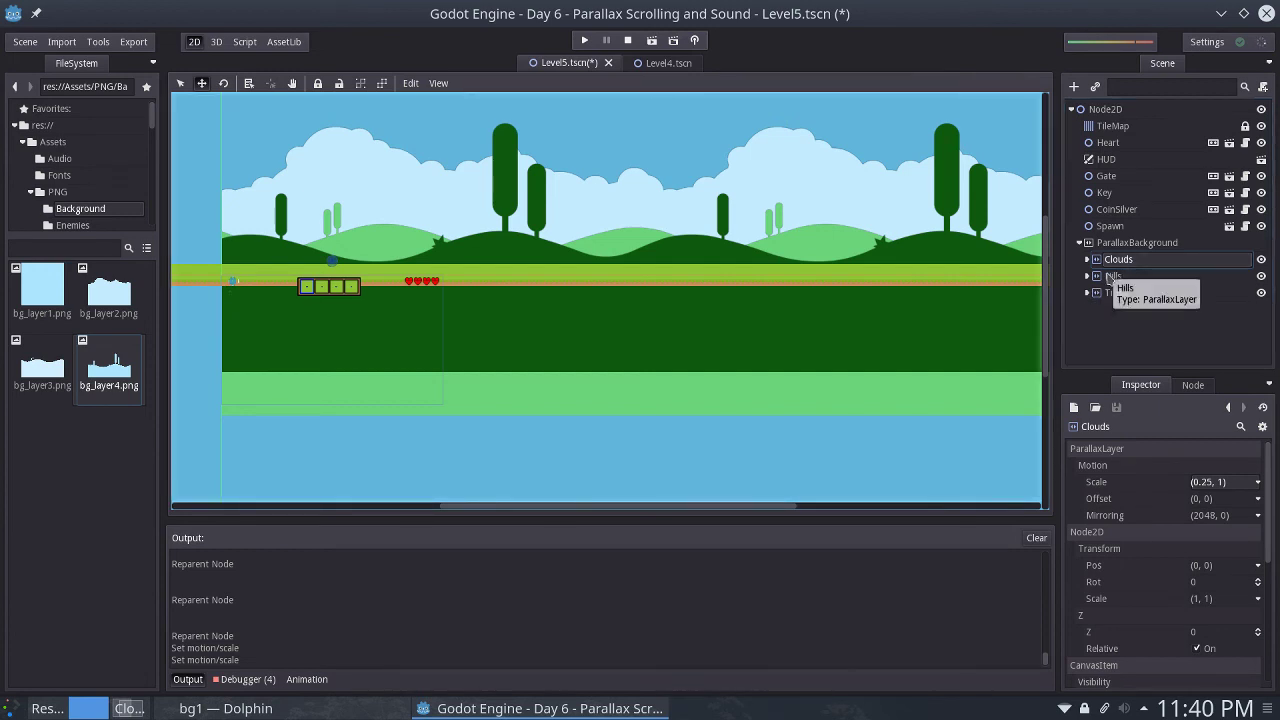
Step: Play the Level5 scene, walk the character to the gate and back to check the parallax scrolling, and close the game window
left_click(651, 42)
key("Right")
key("Right")
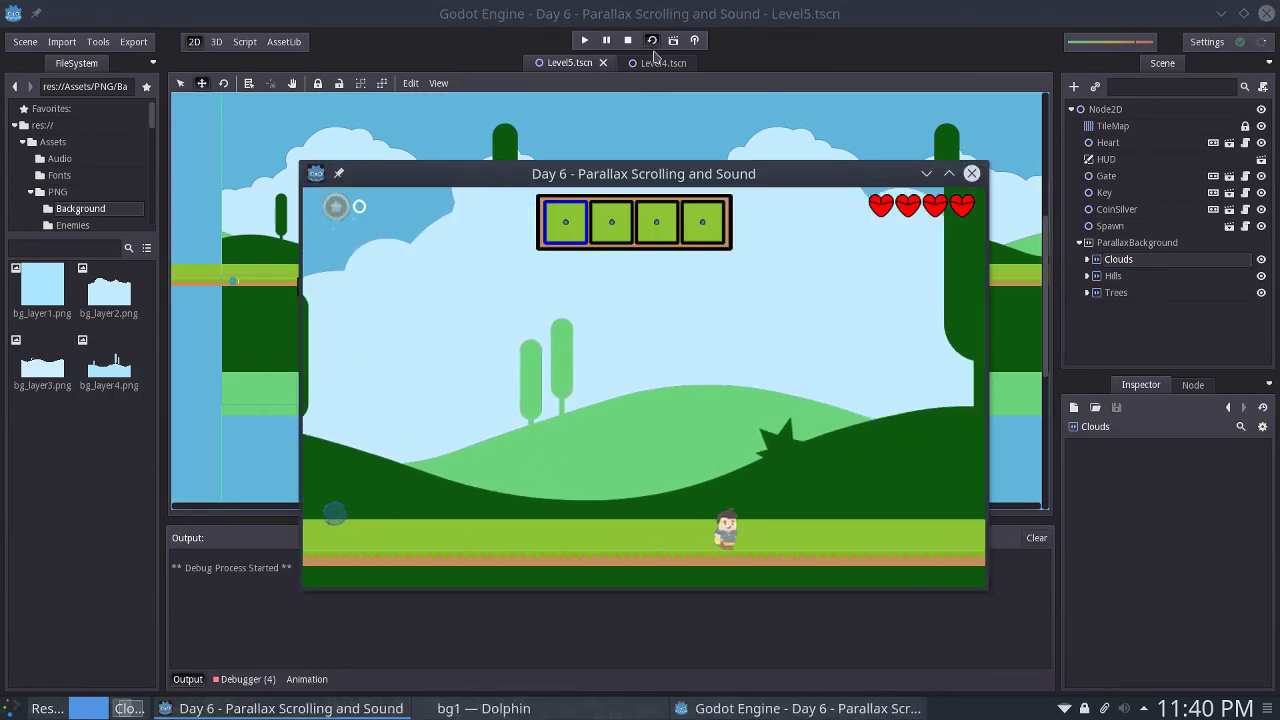
key("Right")
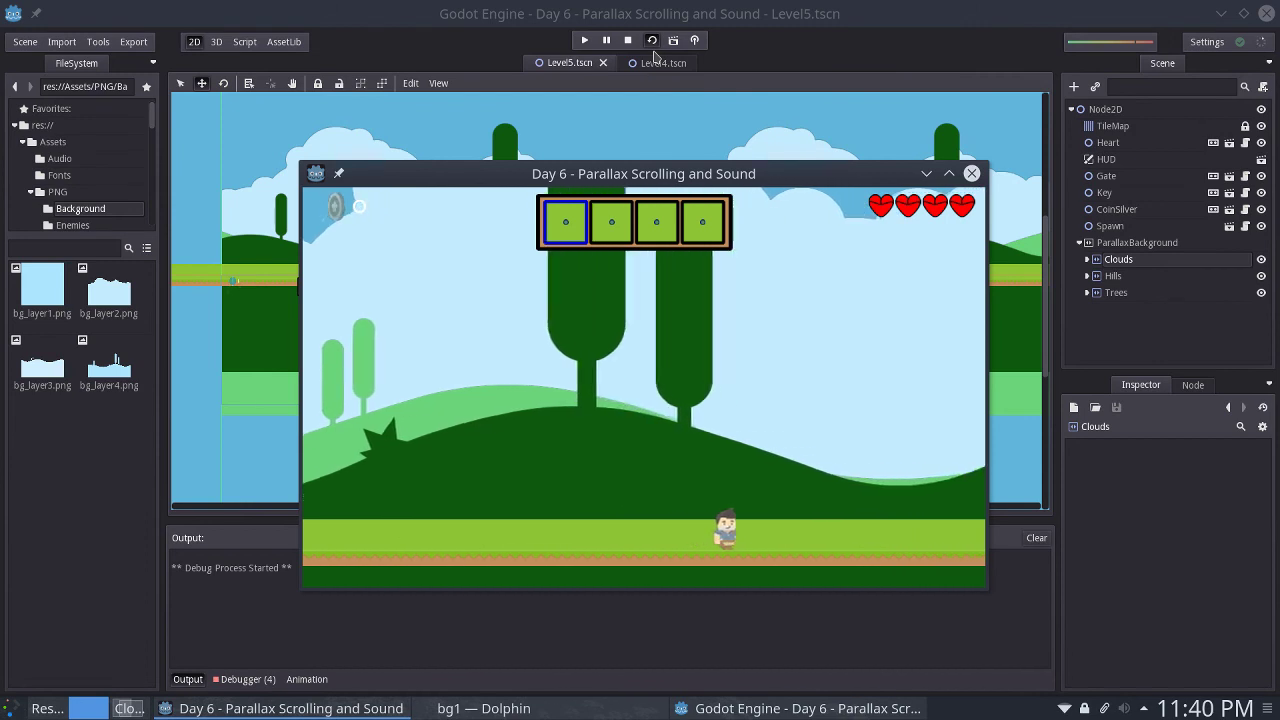
key("Right")
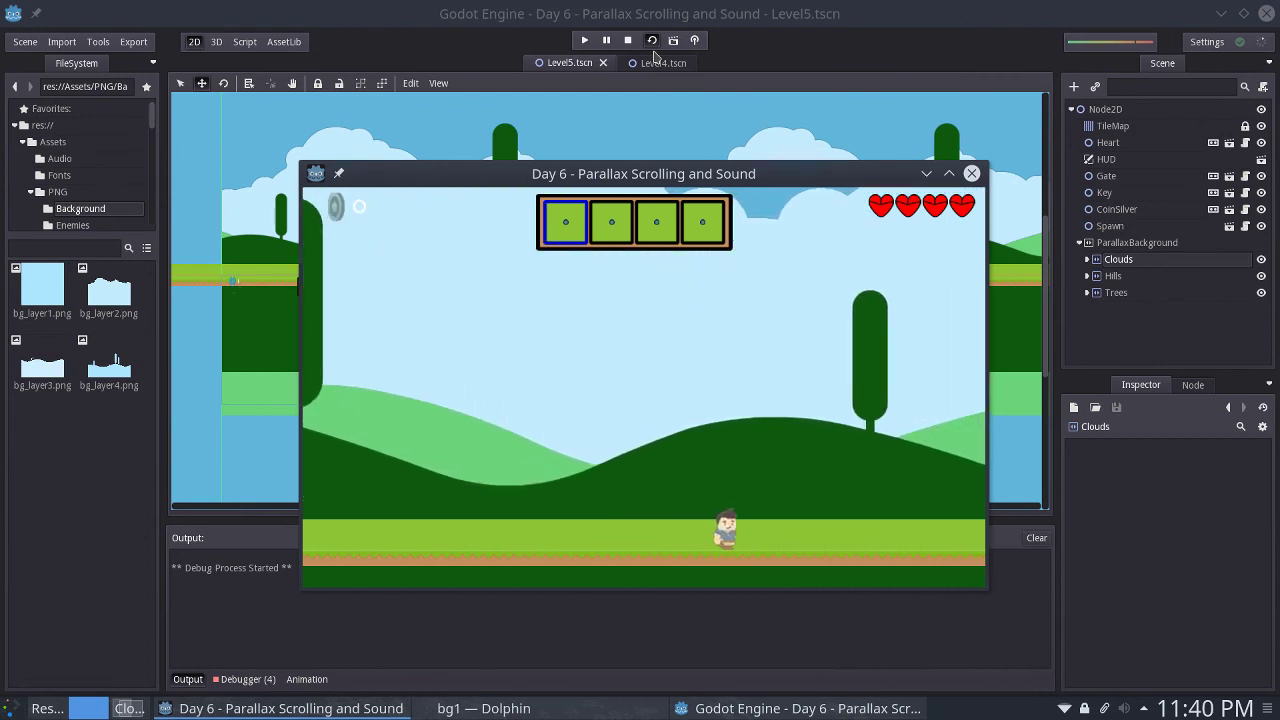
key("Right")
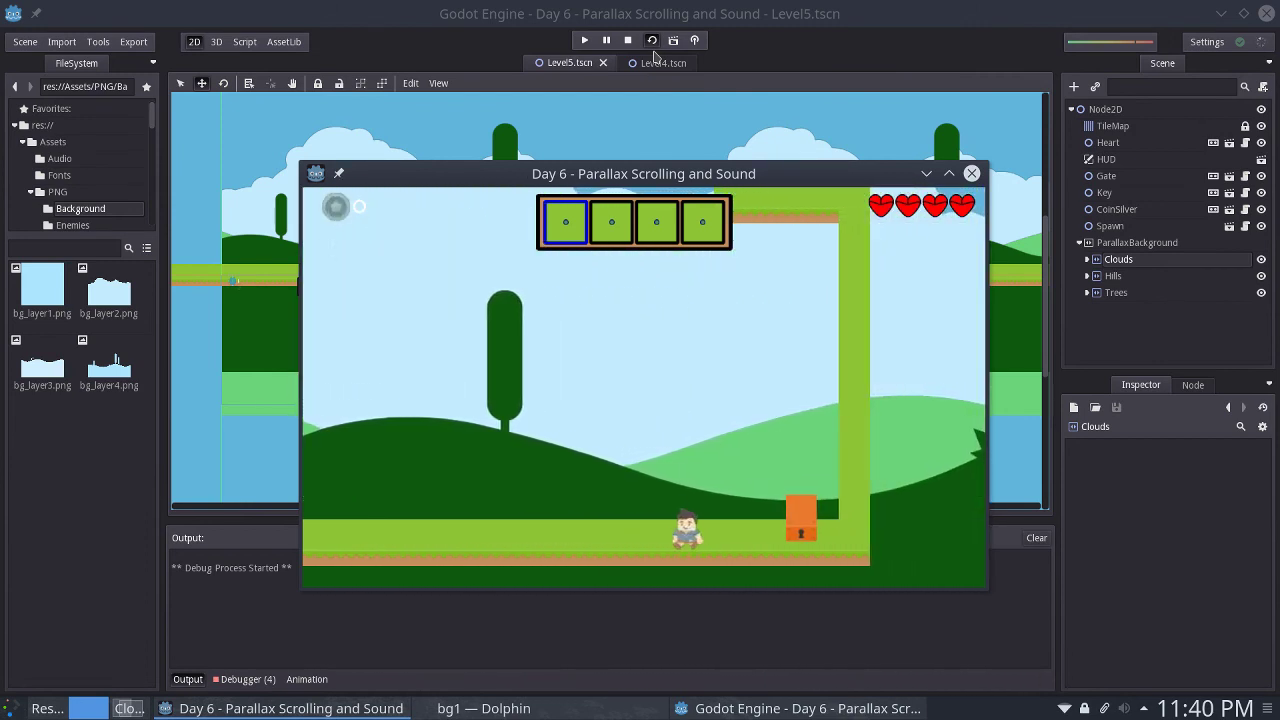
key("Left")
key("Left")
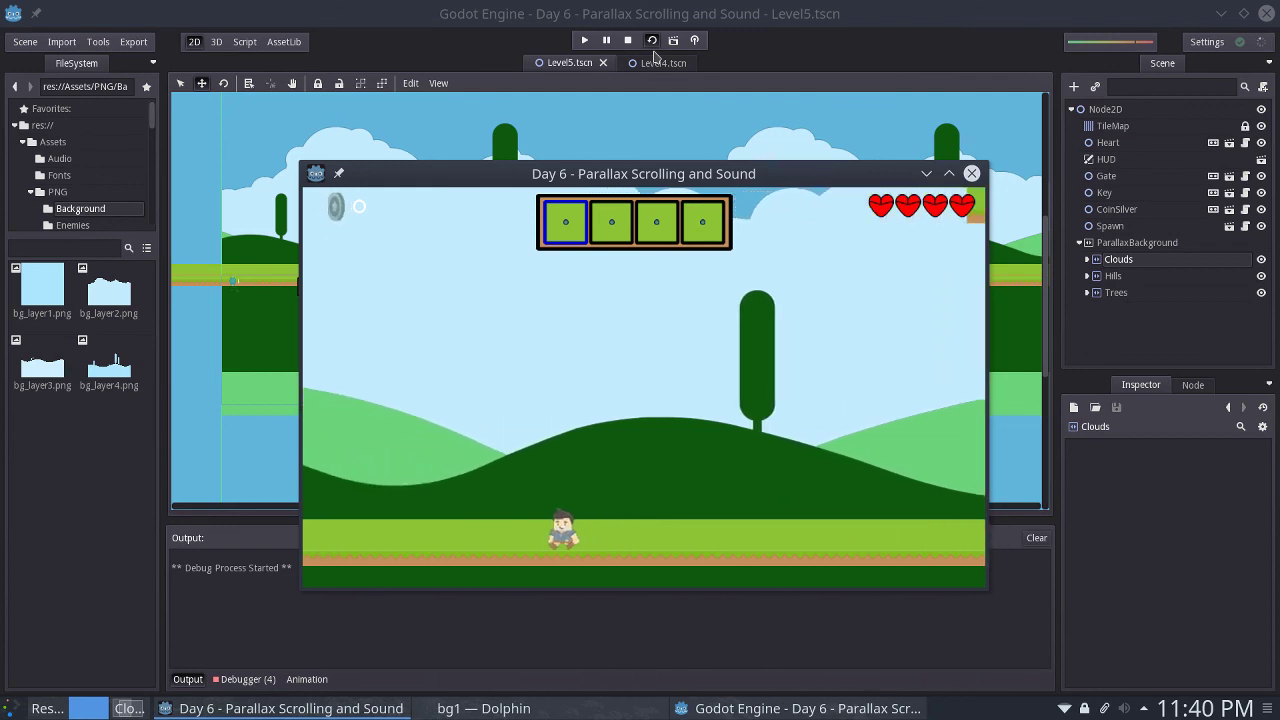
key("Left")
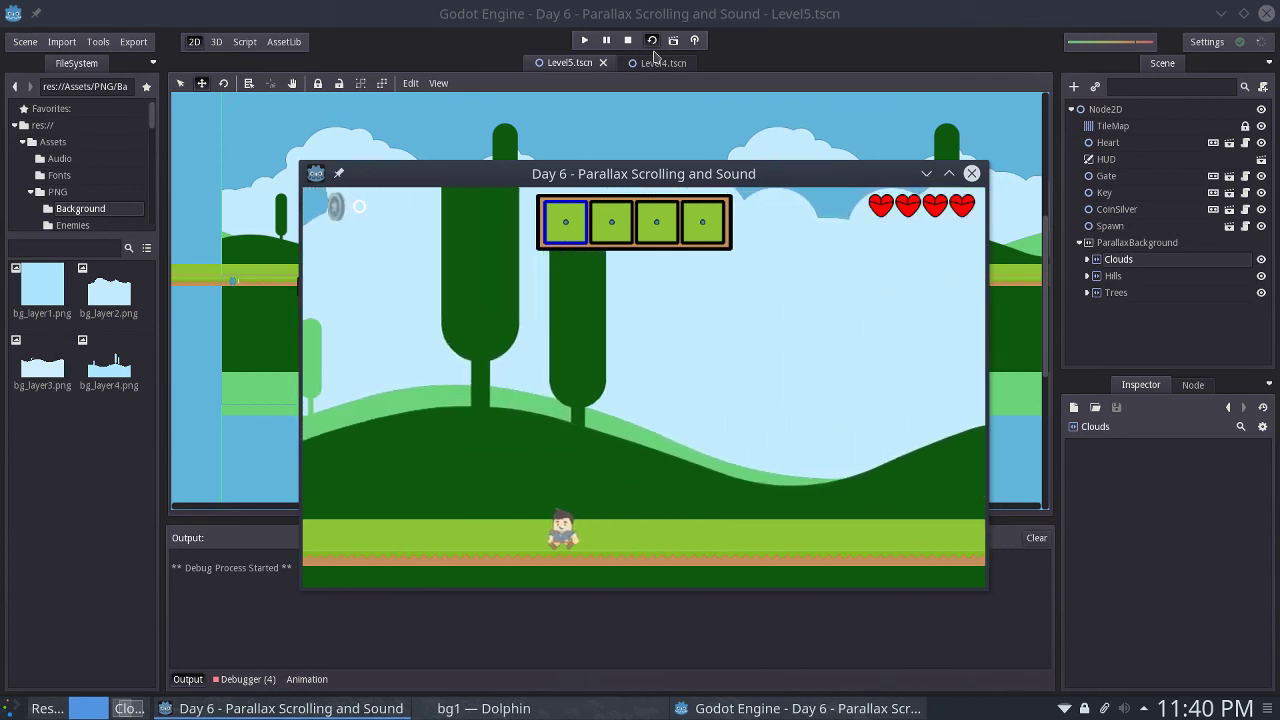
key("Left")
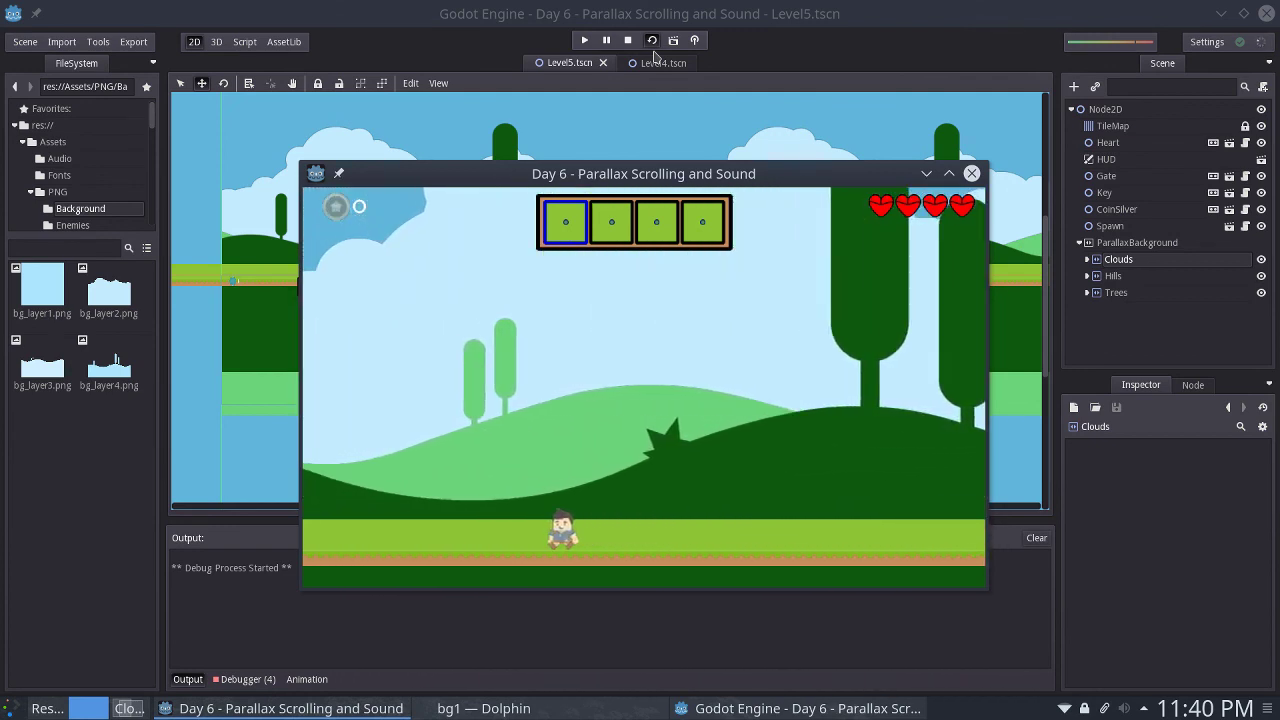
key("Left")
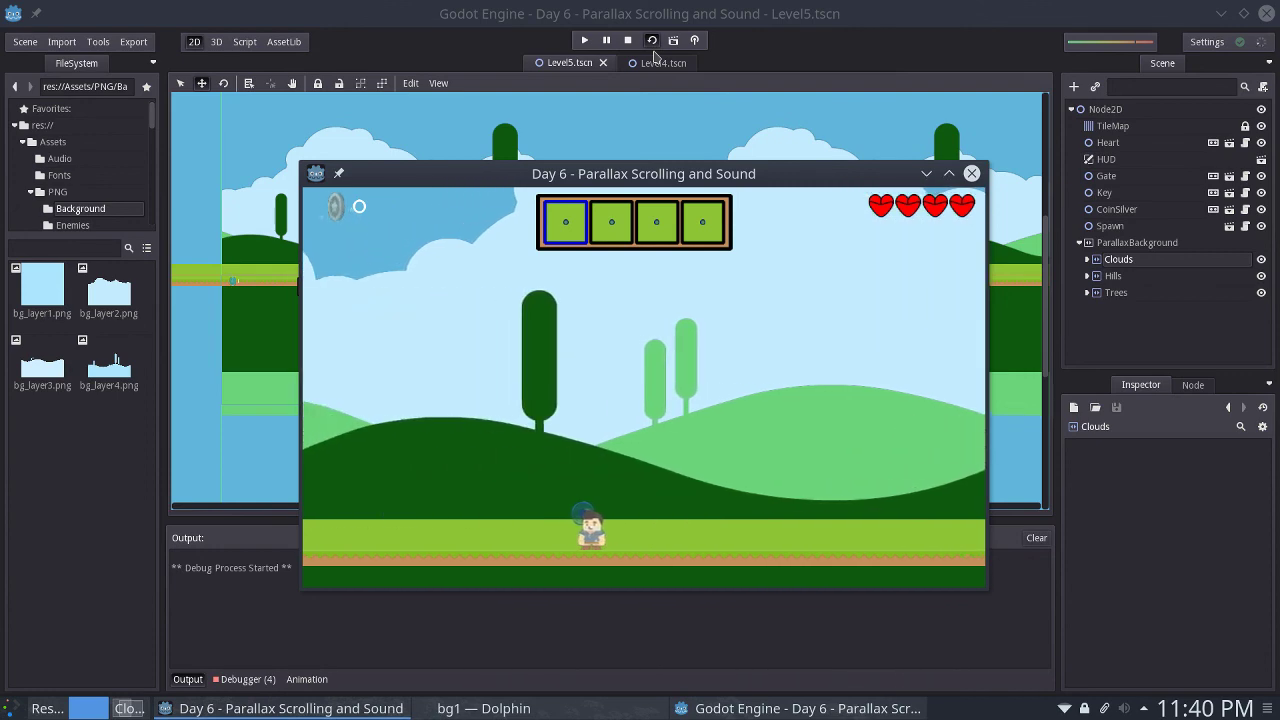
left_click(972, 173)
Step: Review the properties of the Trees layer, its sprite and the ParallaxBackground node
left_click(1087, 292)
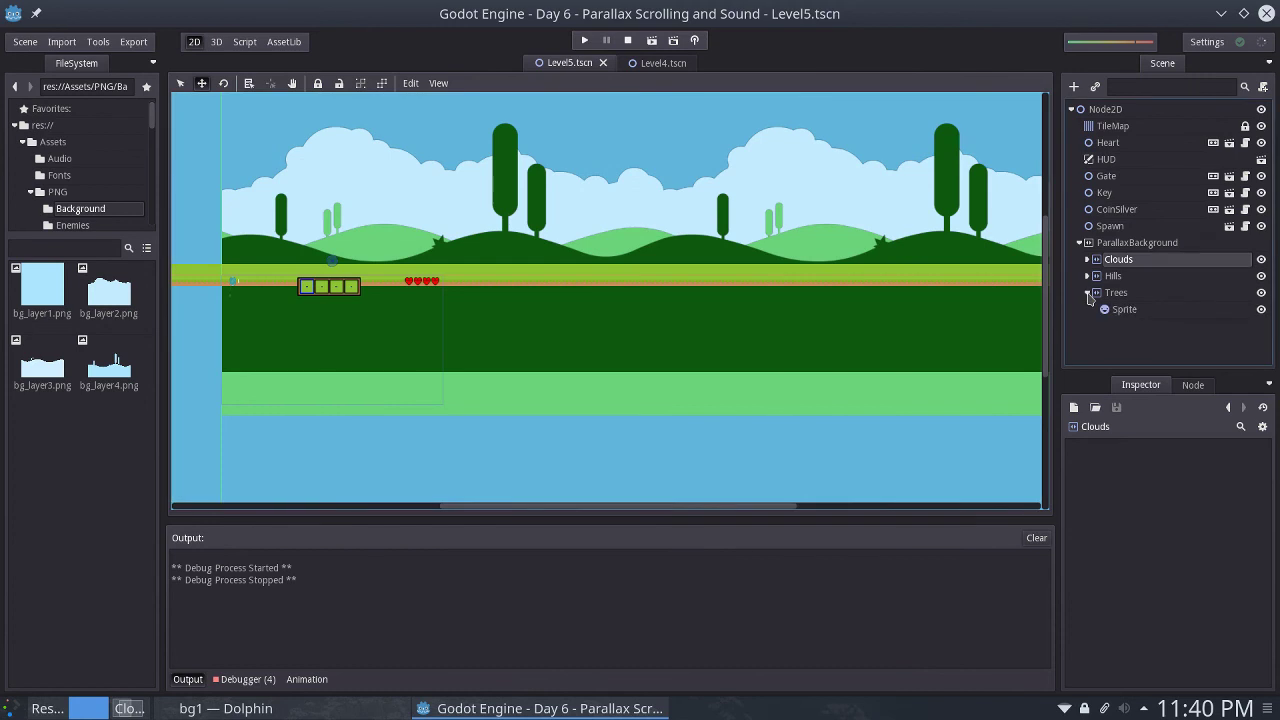
left_click(1140, 311)
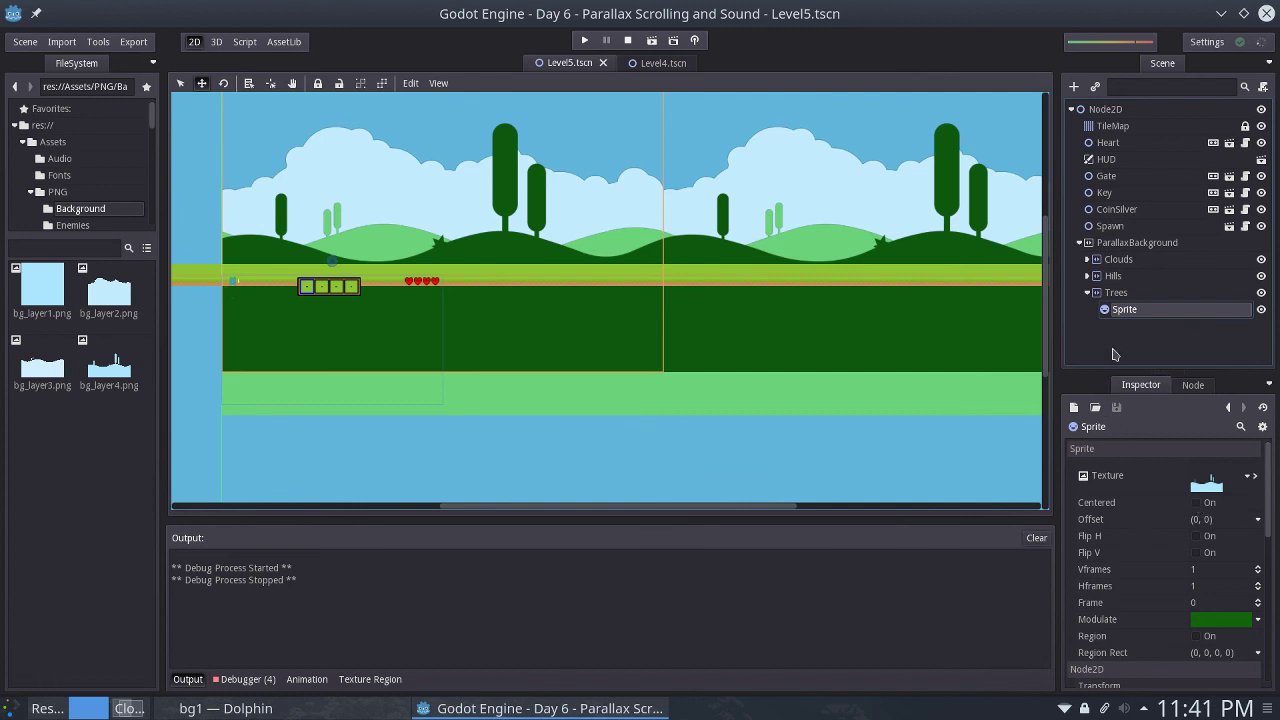
left_click(1087, 292)
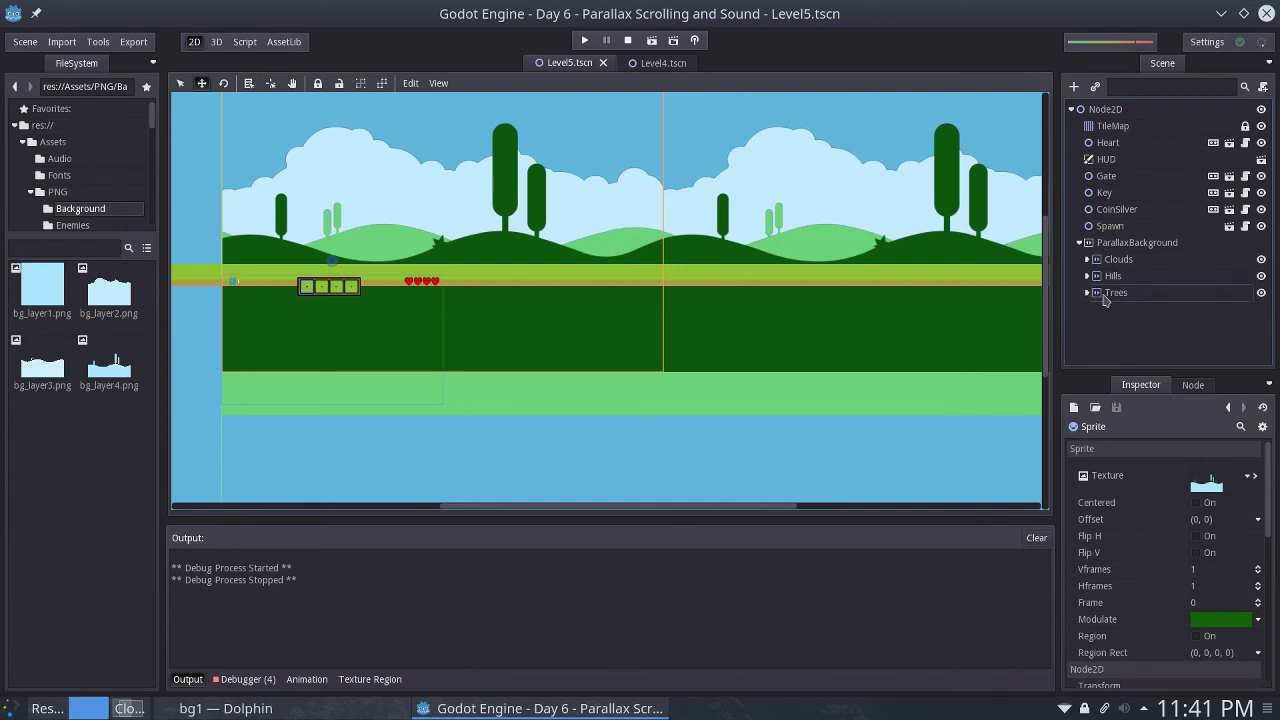
double_click(1110, 294)
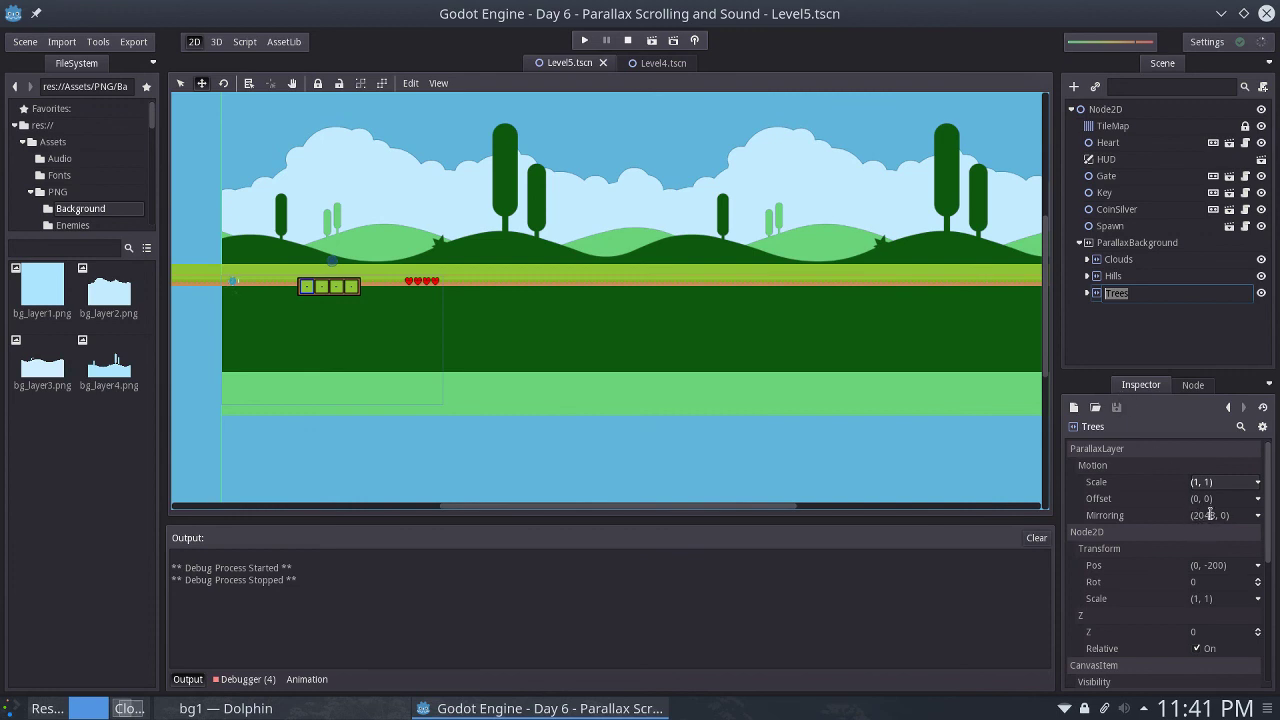
left_click(1093, 317)
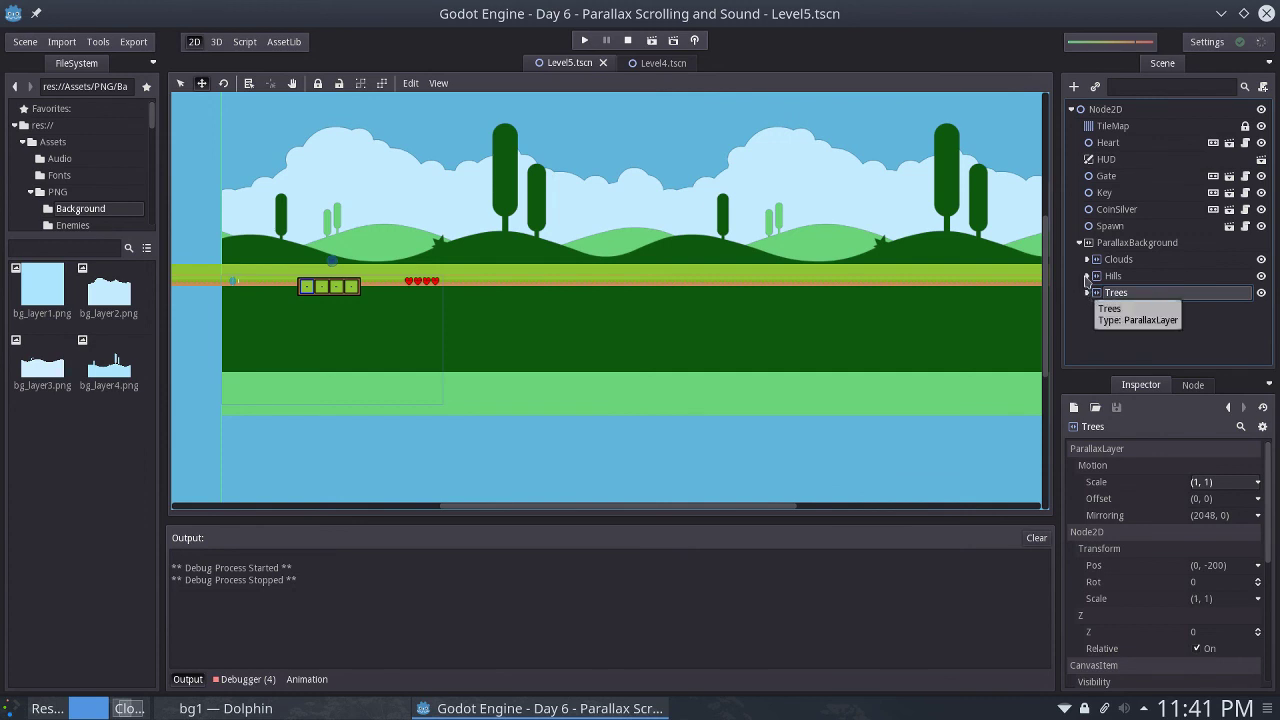
left_click(1105, 245)
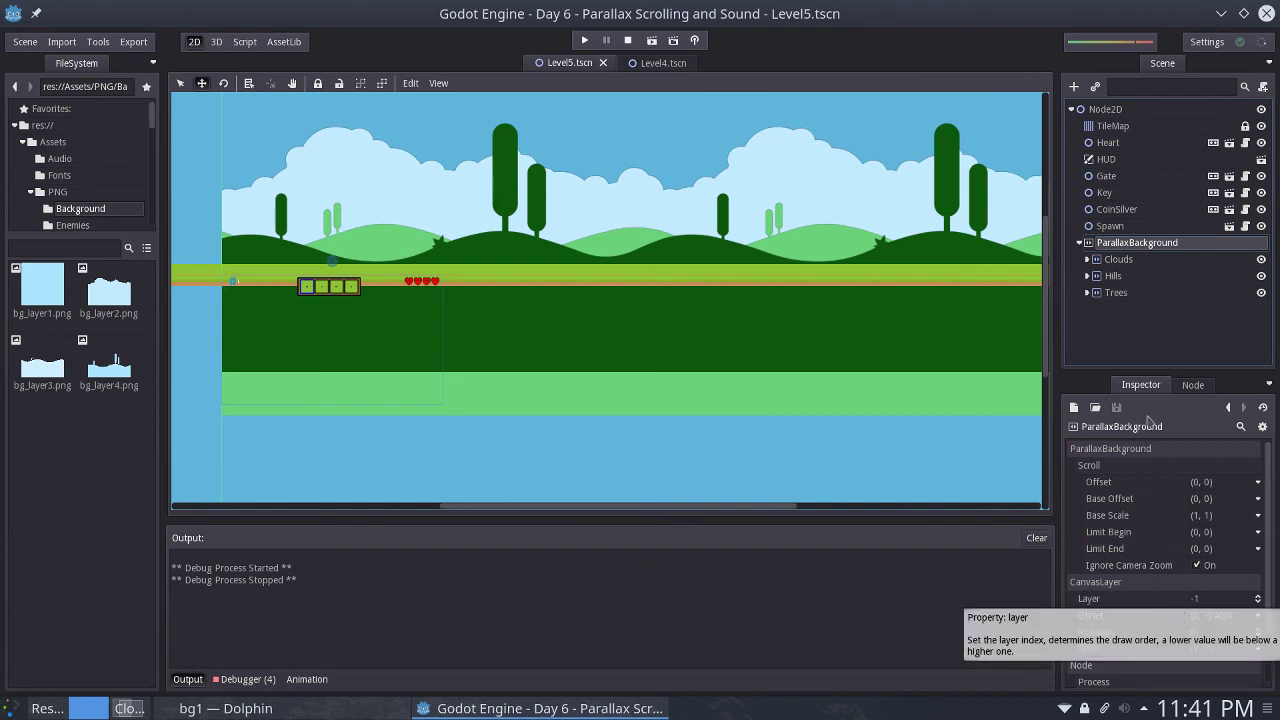
left_click(1114, 293)
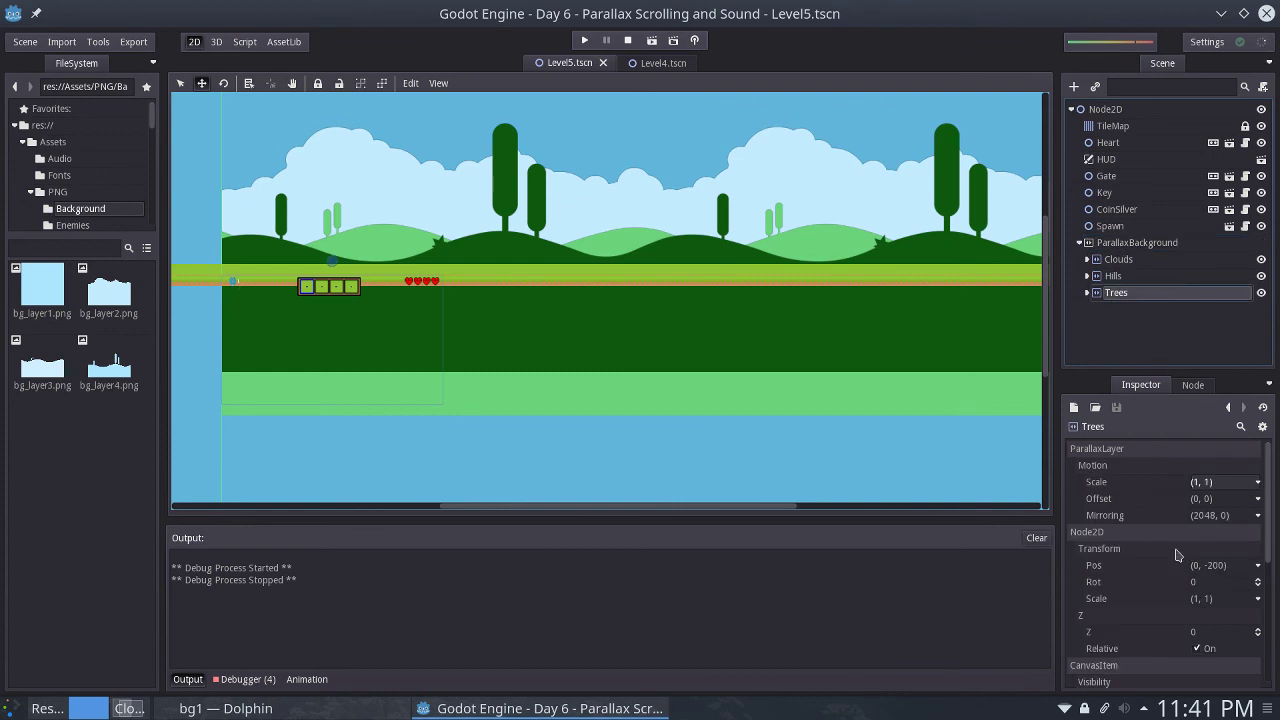